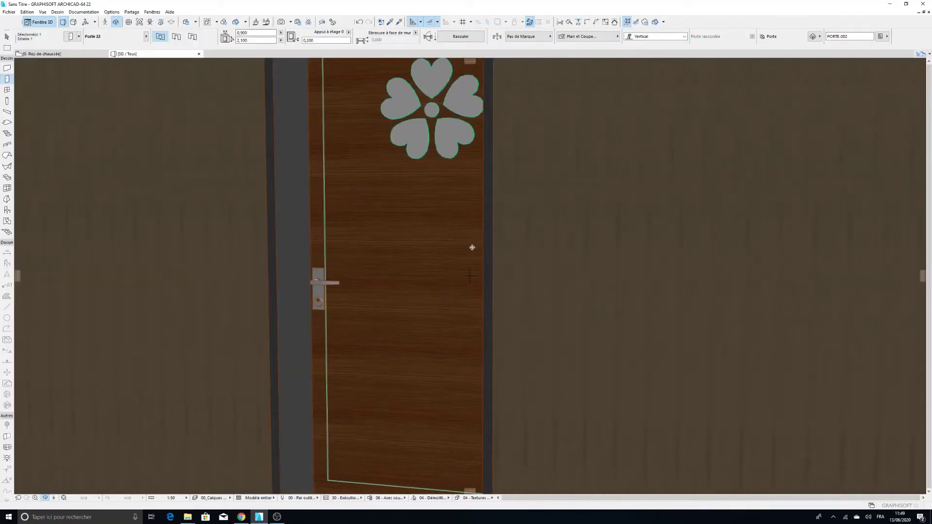
Examine the door with the heart-petal flower cutout in 3D and the reference sheet of flower silhouettes in the floor plan
{"action": "left_click_drag", "start_coordinate": [401, 266], "coordinate": [397, 311]}
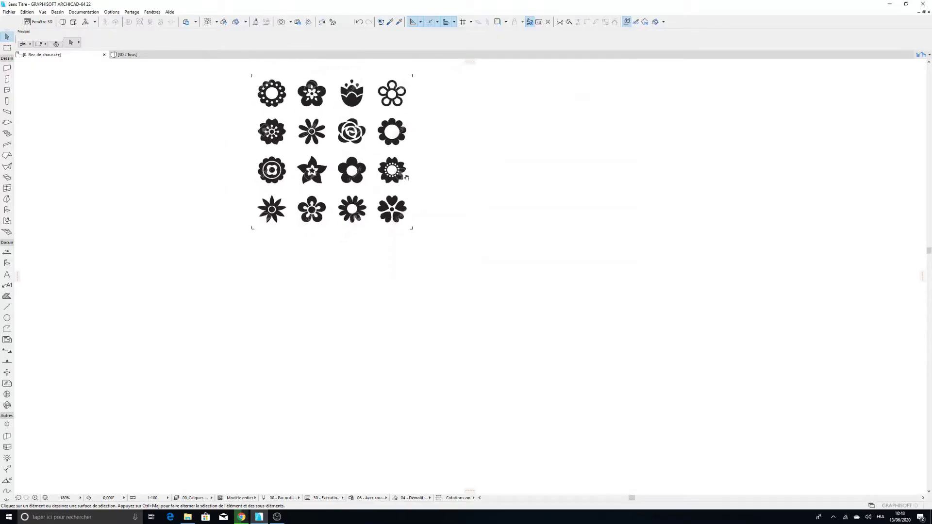
{"action": "middle_click_drag", "start_coordinate": [395, 151], "coordinate": [444, 263]}
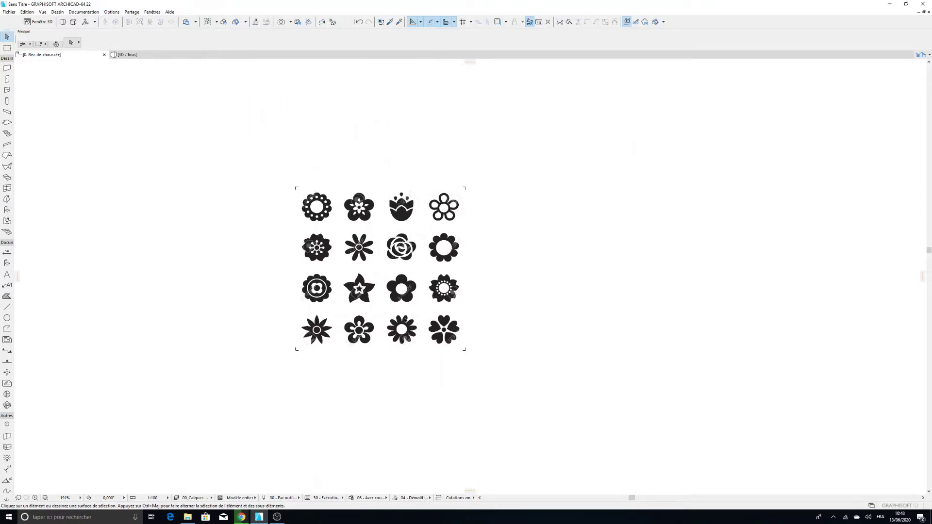
{"action": "scroll", "coordinate": [403, 319], "scroll_direction": "up", "scroll_amount": 4}
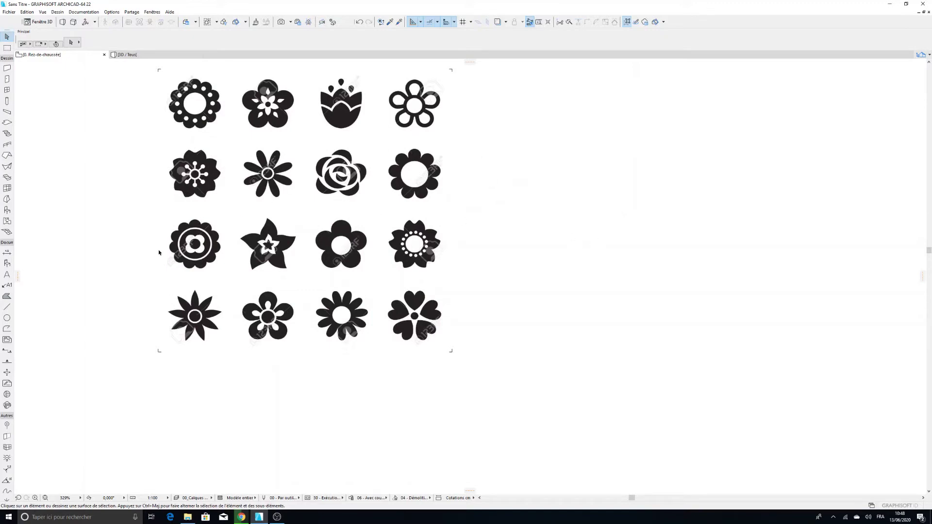
{"action": "scroll", "coordinate": [422, 331], "scroll_direction": "down", "scroll_amount": 3}
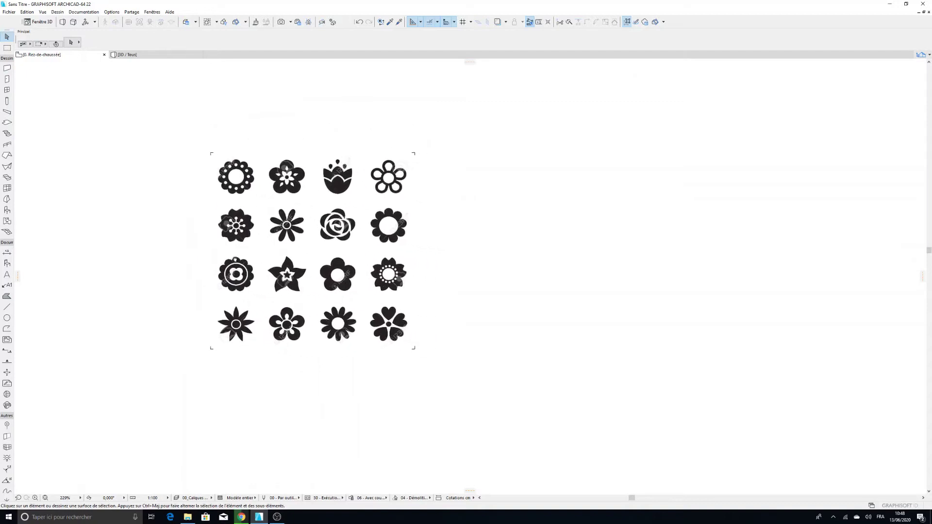
{"action": "scroll", "coordinate": [264, 328], "scroll_direction": "up", "scroll_amount": 3}
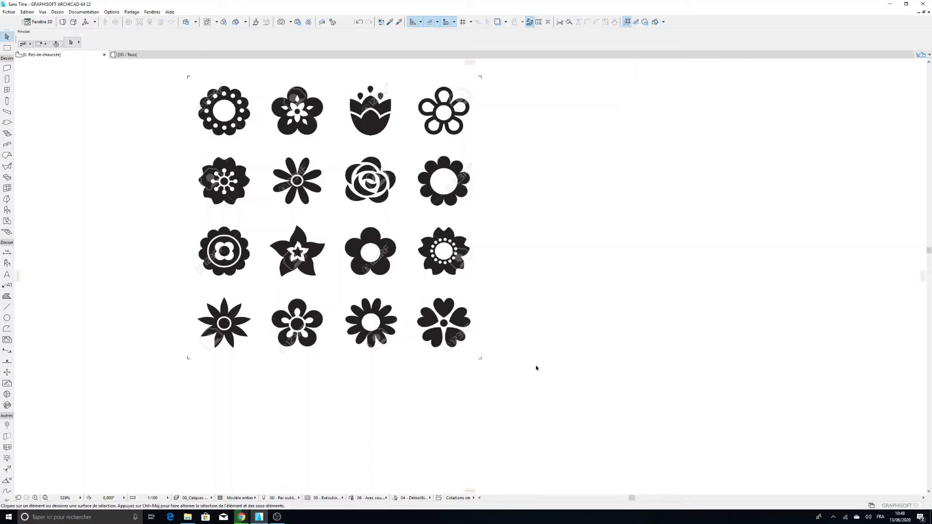
{"action": "scroll", "coordinate": [243, 311], "scroll_direction": "down", "scroll_amount": 3}
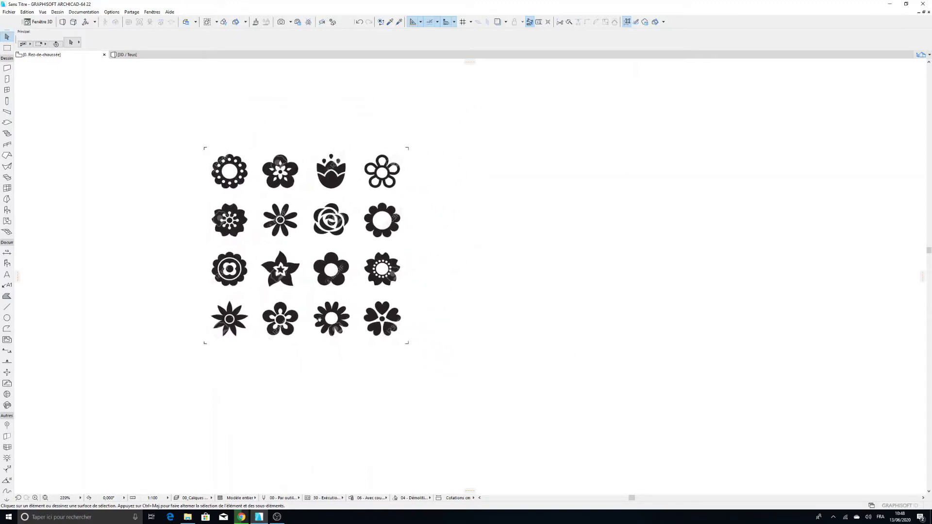
{"action": "scroll", "coordinate": [319, 319], "scroll_direction": "up", "scroll_amount": 3}
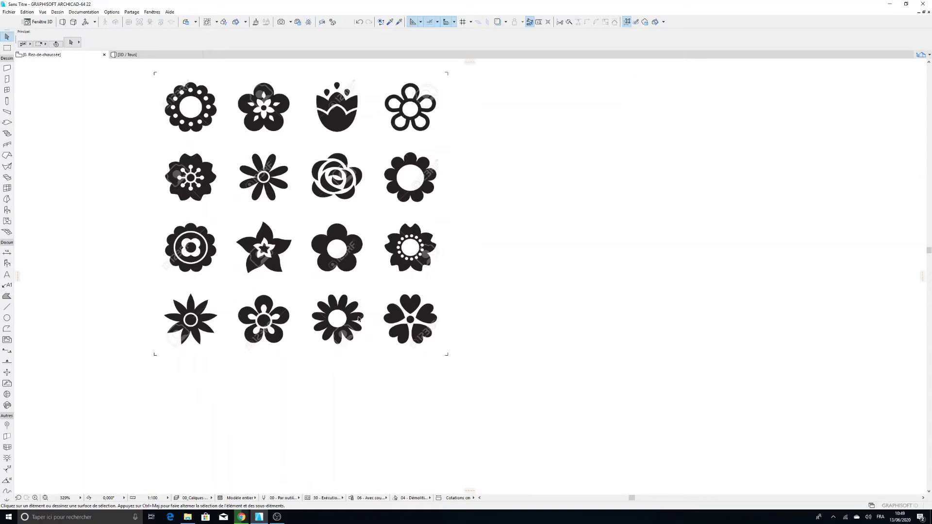
{"action": "scroll", "coordinate": [447, 345], "scroll_direction": "up", "scroll_amount": 2}
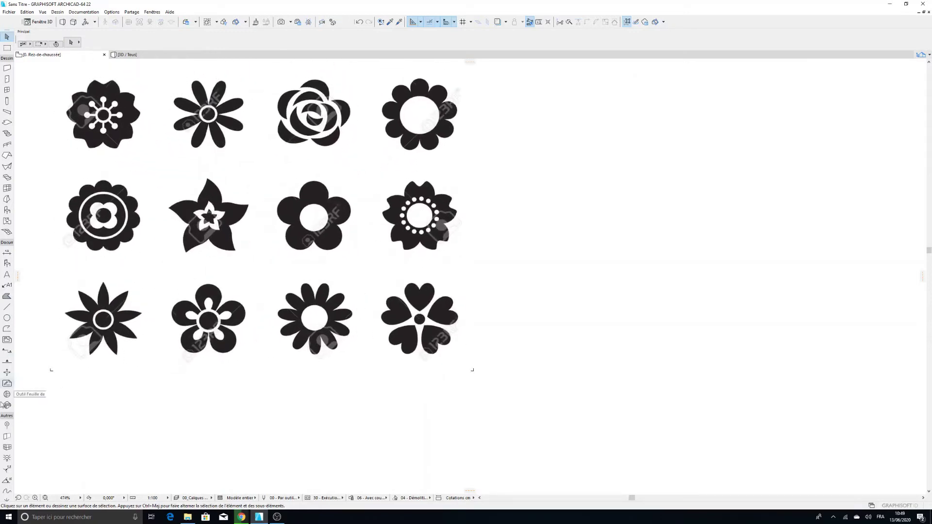
Set up the Polyline tool with a blue pen for tracing the heart-petal flower in the reference image
{"action": "left_click", "coordinate": [7, 330]}
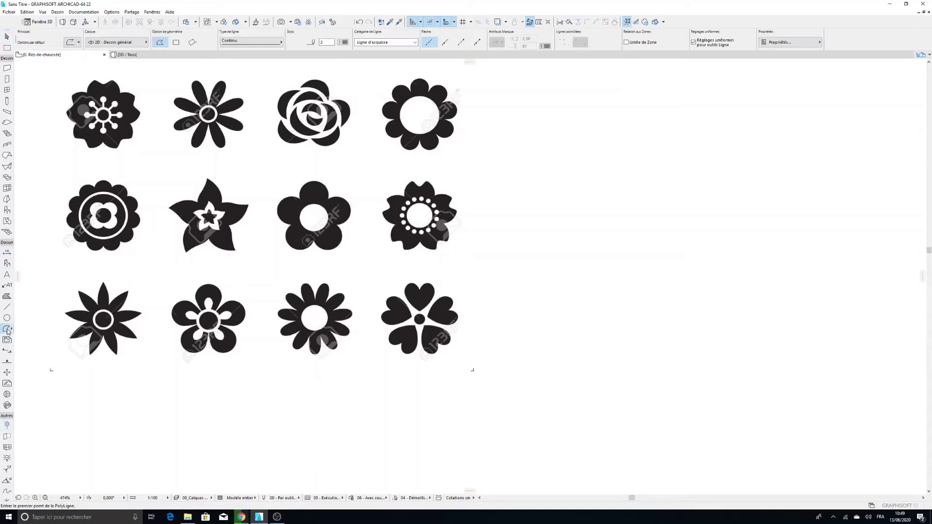
{"action": "scroll", "coordinate": [357, 293], "scroll_direction": "up", "scroll_amount": 4}
{"action": "scroll", "coordinate": [357, 293], "scroll_direction": "up", "scroll_amount": 3}
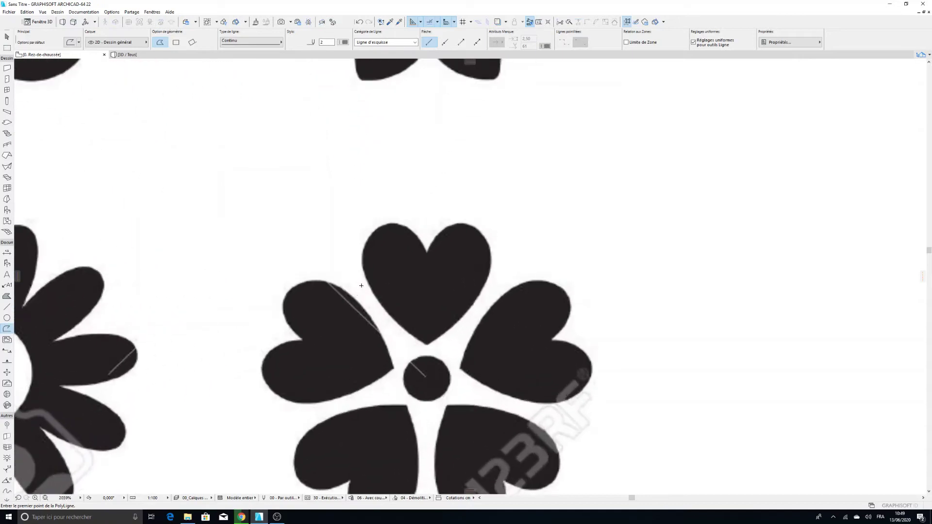
{"action": "scroll", "coordinate": [398, 273], "scroll_direction": "up", "scroll_amount": 1}
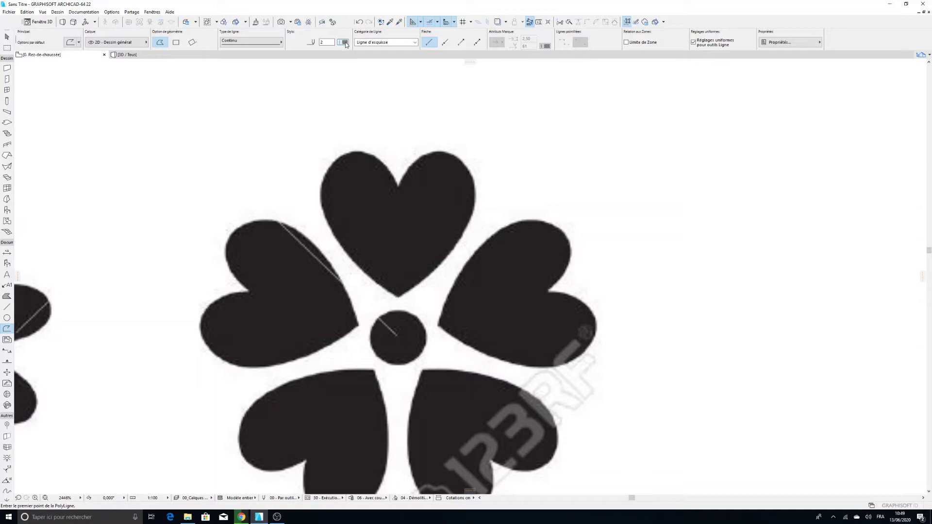
{"action": "left_click", "coordinate": [343, 42]}
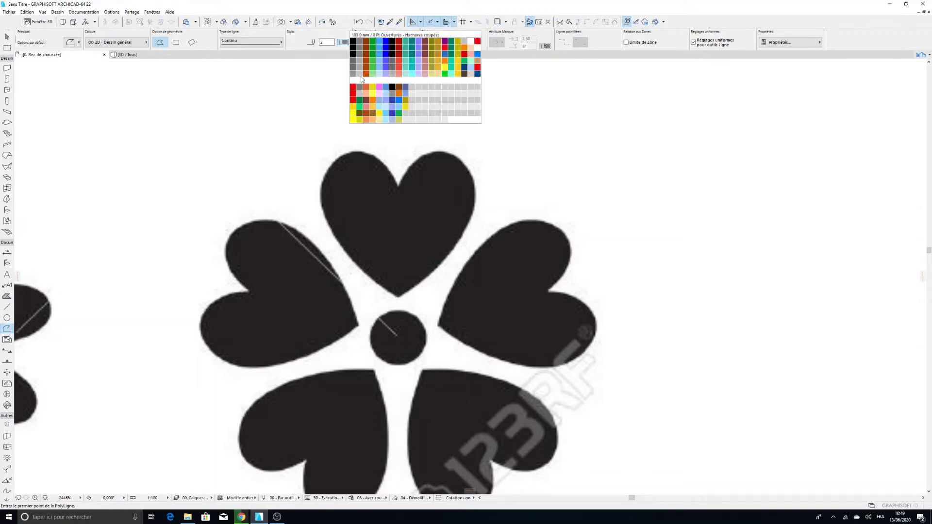
{"action": "left_click", "coordinate": [407, 67]}
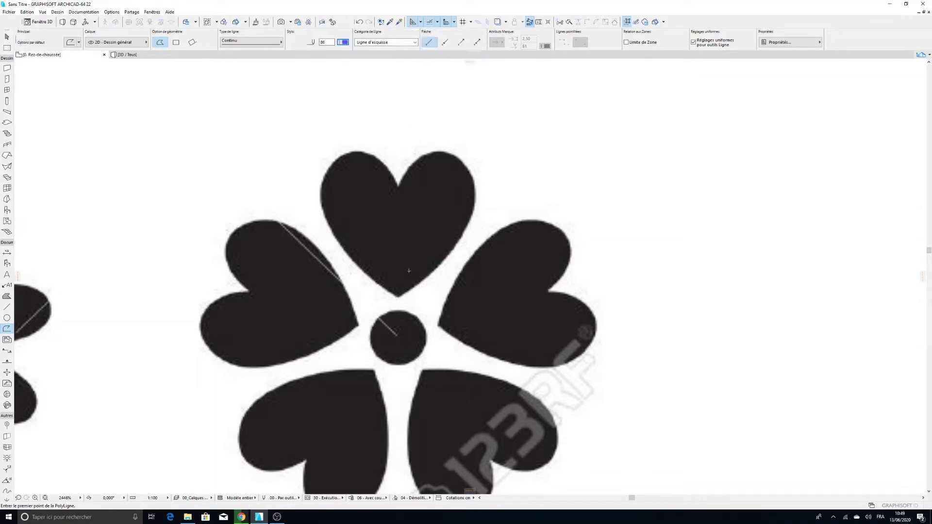
Trace the left half of the flower's top heart with a polyline, from its lower tip around the lobe to the notch
{"action": "left_click", "coordinate": [397, 296]}
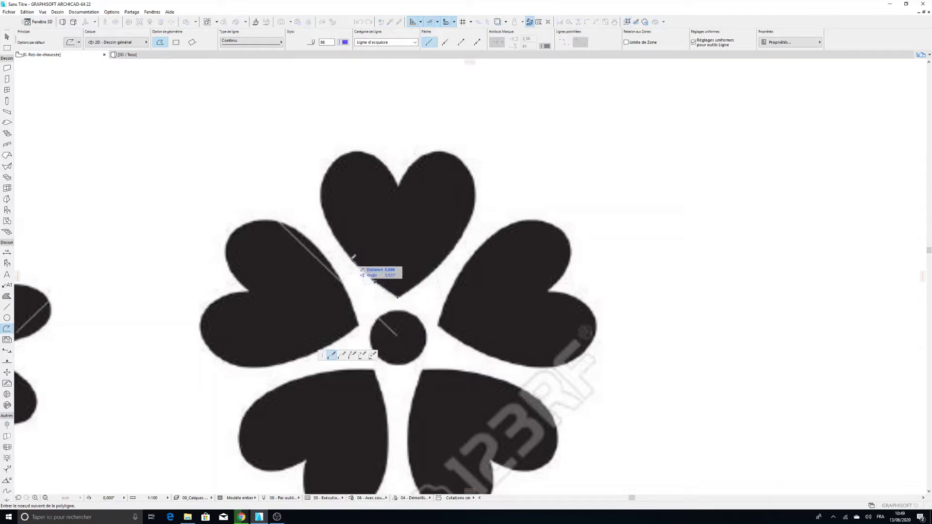
{"action": "scroll", "coordinate": [355, 259], "scroll_direction": "up", "scroll_amount": 3}
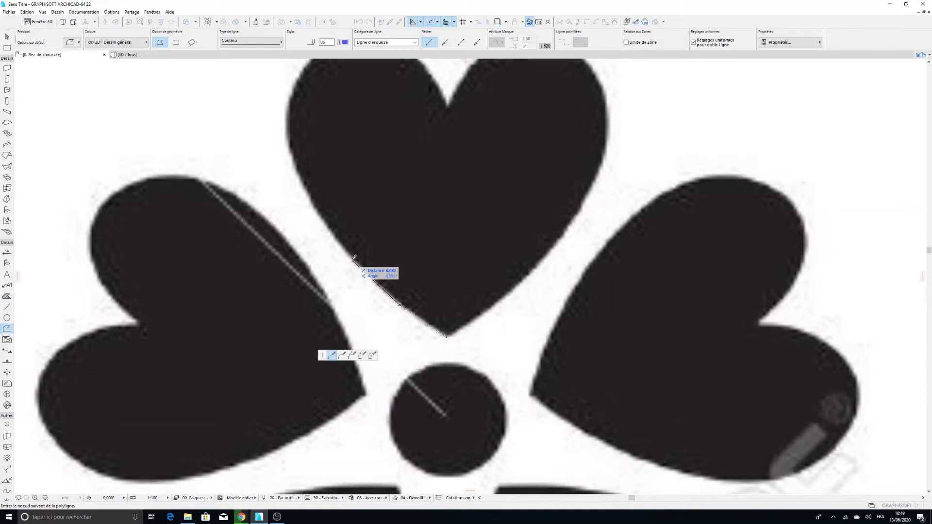
{"action": "left_click", "coordinate": [352, 259]}
{"action": "left_click", "coordinate": [315, 208]}
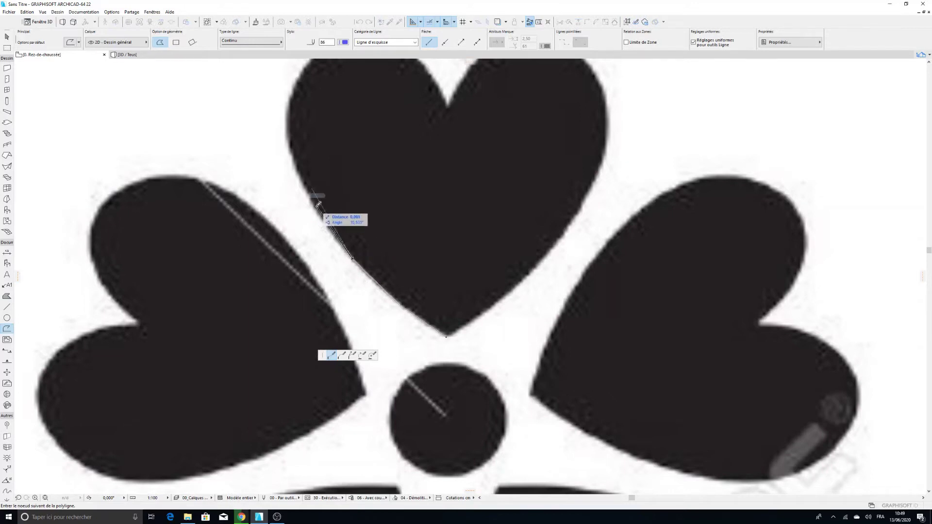
{"action": "left_click", "coordinate": [294, 160]}
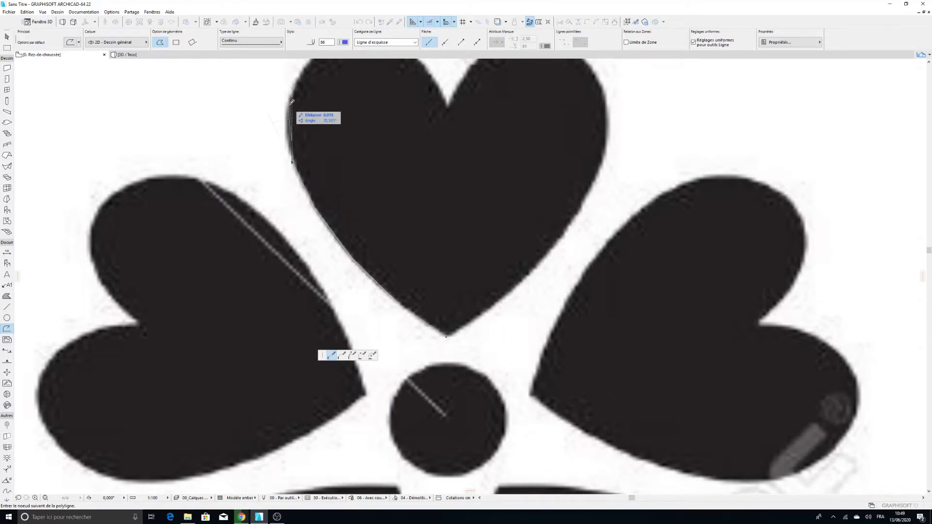
{"action": "middle_click_drag", "start_coordinate": [294, 103], "coordinate": [293, 229]}
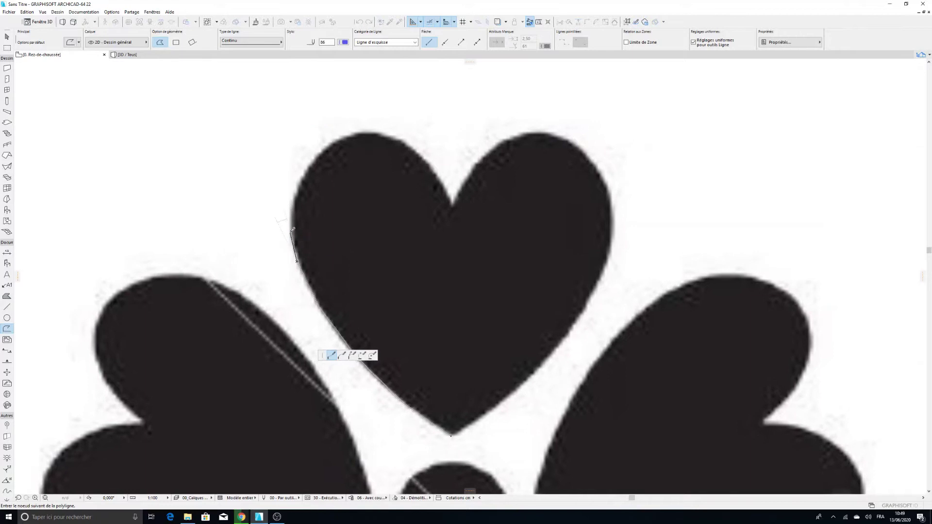
{"action": "left_click", "coordinate": [293, 197]}
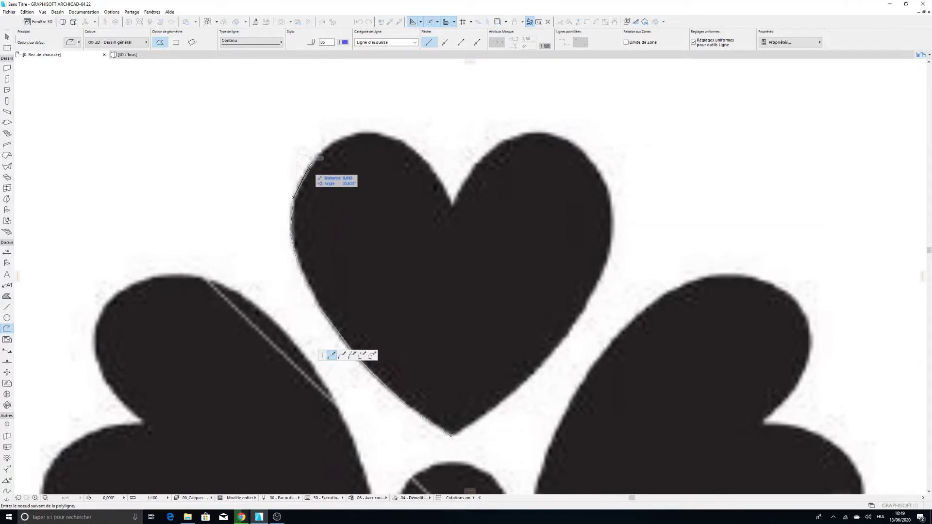
{"action": "left_click", "coordinate": [332, 140]}
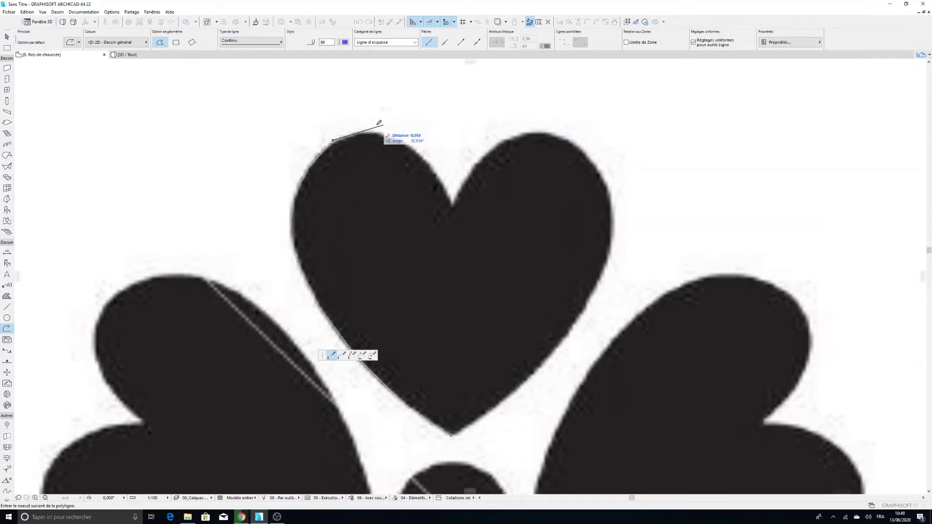
{"action": "left_click", "coordinate": [361, 132]}
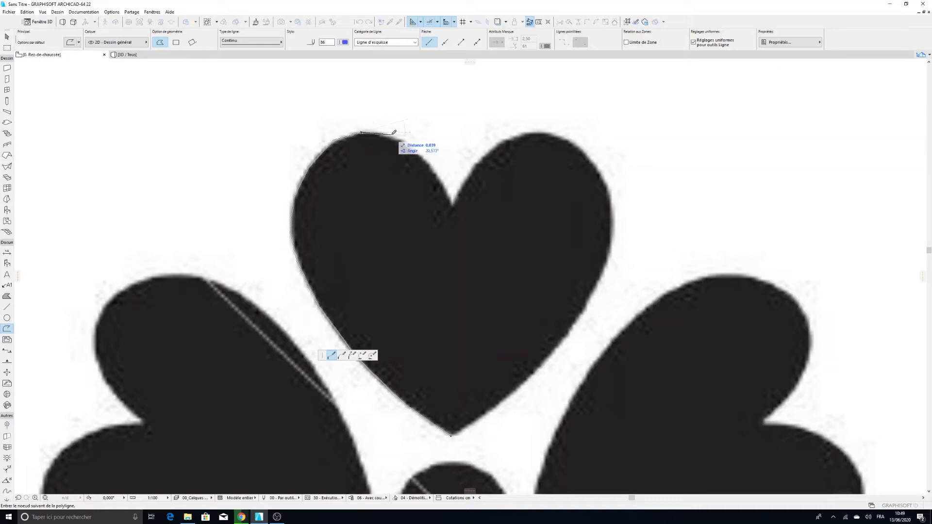
{"action": "left_click", "coordinate": [384, 136]}
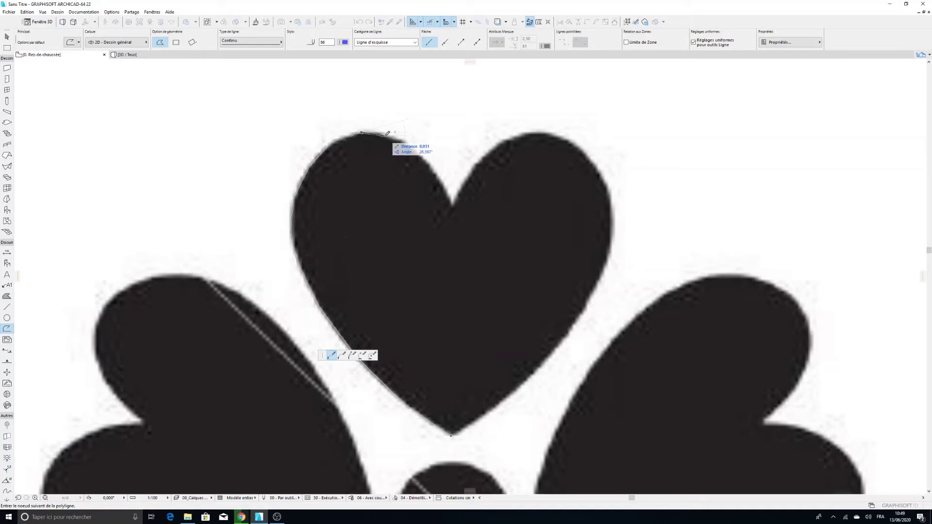
{"action": "left_click", "coordinate": [414, 148]}
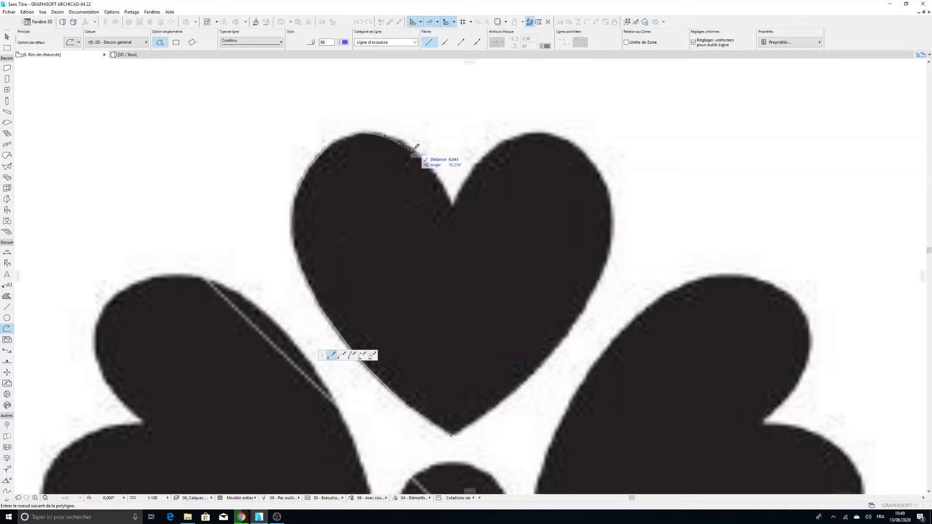
{"action": "left_click", "coordinate": [436, 173]}
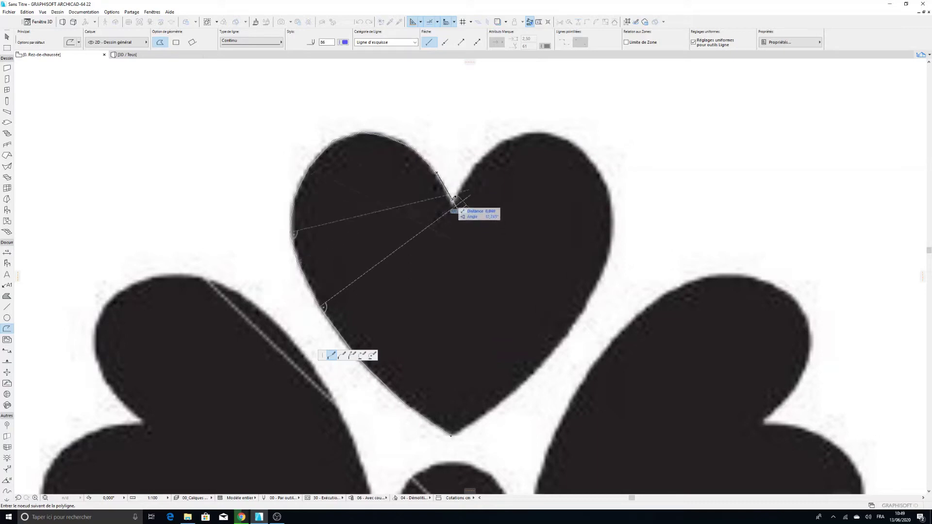
{"action": "left_click", "coordinate": [455, 204]}
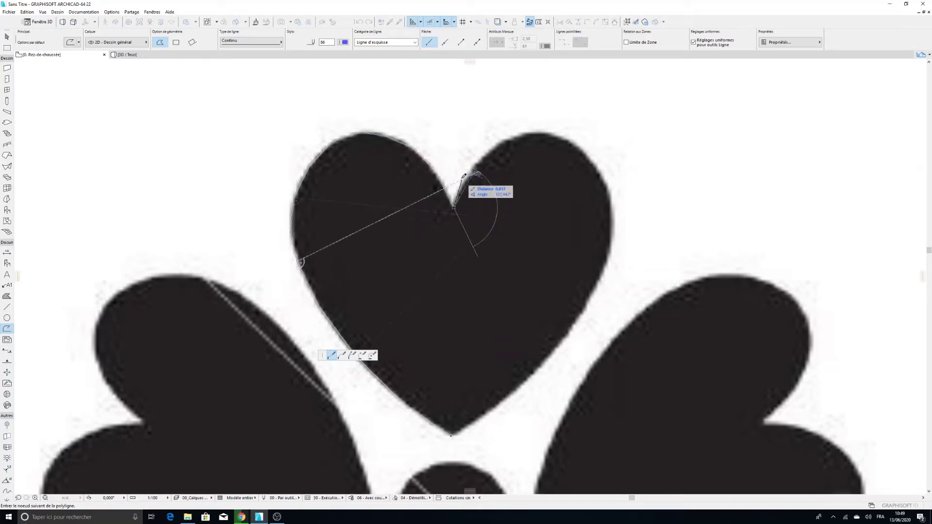
Trace the right half of the top heart from the notch around the lobe, closing the polyline at the lower tip
{"action": "left_click", "coordinate": [465, 177]}
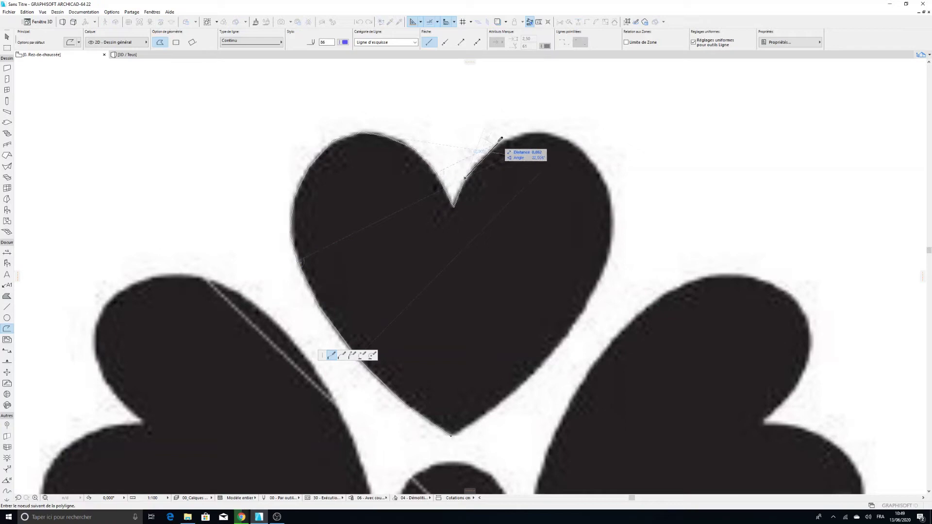
{"action": "left_click", "coordinate": [476, 157]}
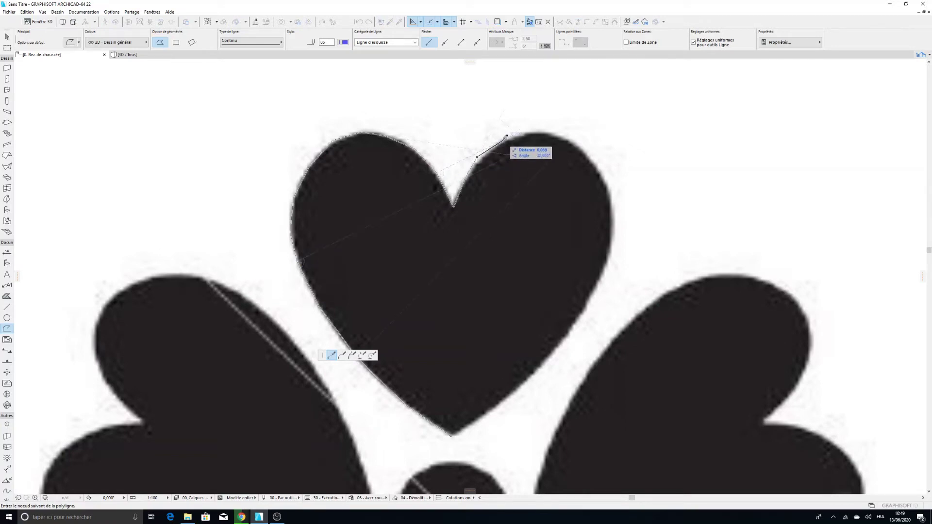
{"action": "left_click", "coordinate": [522, 131]}
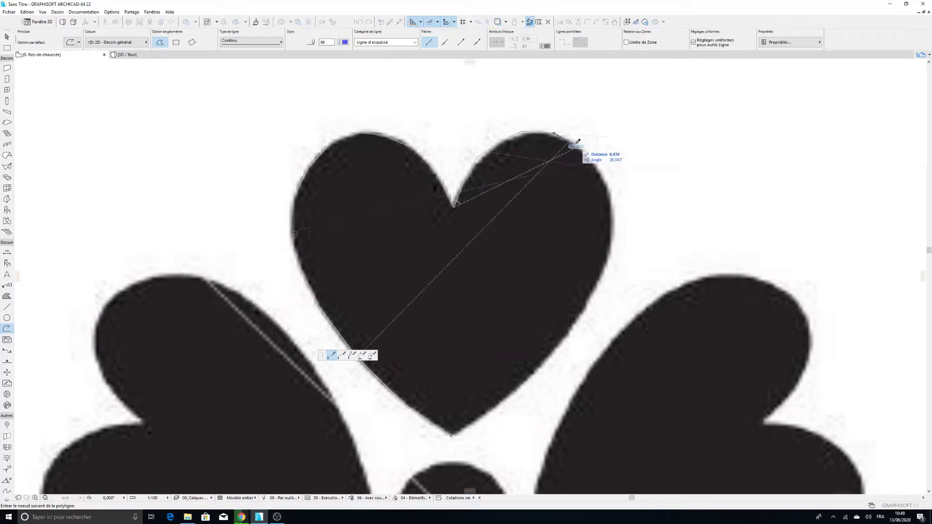
{"action": "left_click", "coordinate": [576, 145]}
{"action": "left_click", "coordinate": [592, 159]}
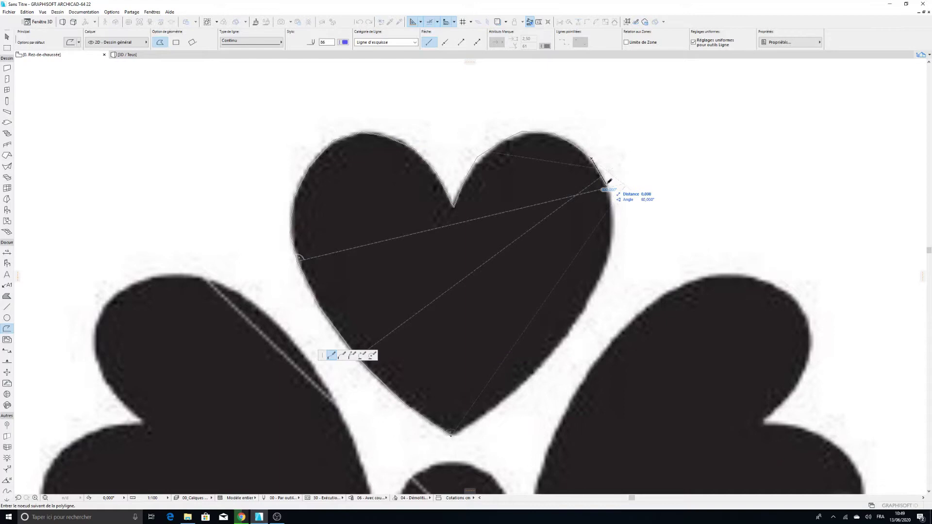
{"action": "left_click", "coordinate": [613, 213]}
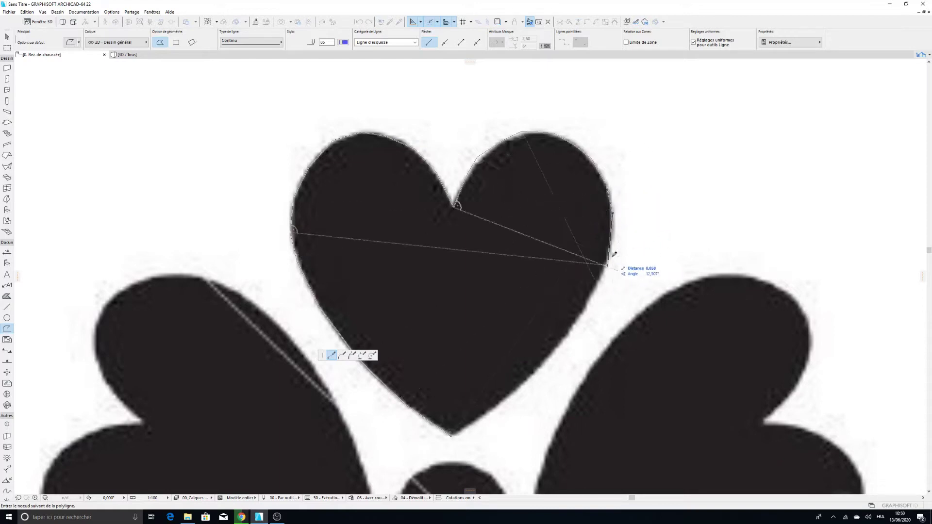
{"action": "left_click", "coordinate": [595, 290]}
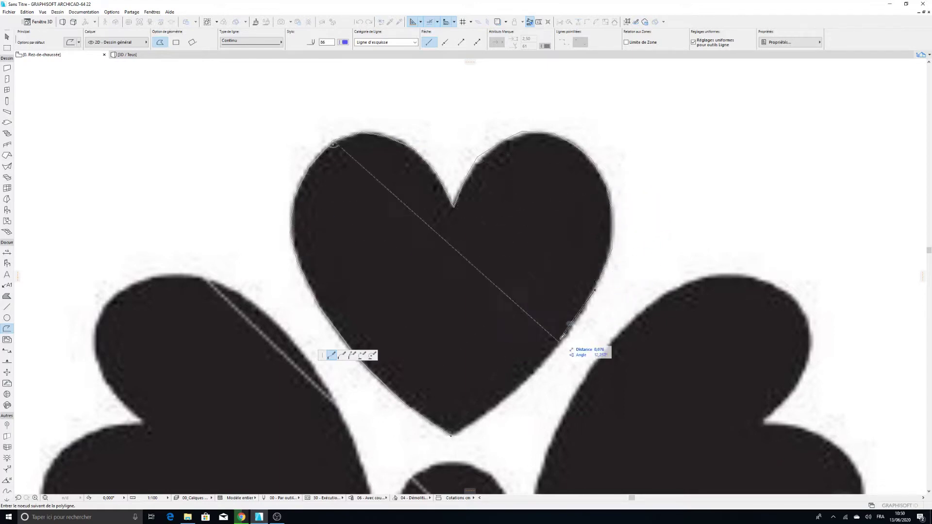
{"action": "middle_click_drag", "start_coordinate": [560, 339], "coordinate": [576, 233]}
{"action": "left_click", "coordinate": [589, 219]}
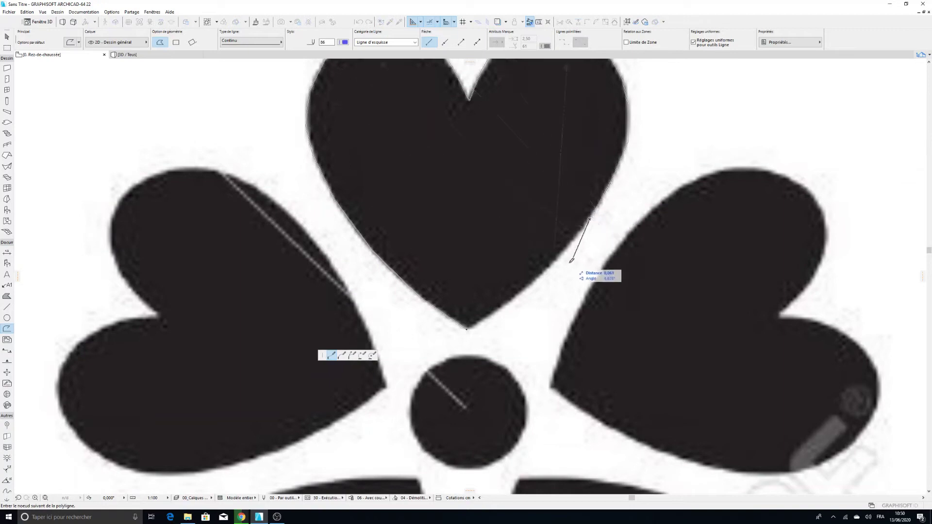
{"action": "left_click", "coordinate": [561, 253]}
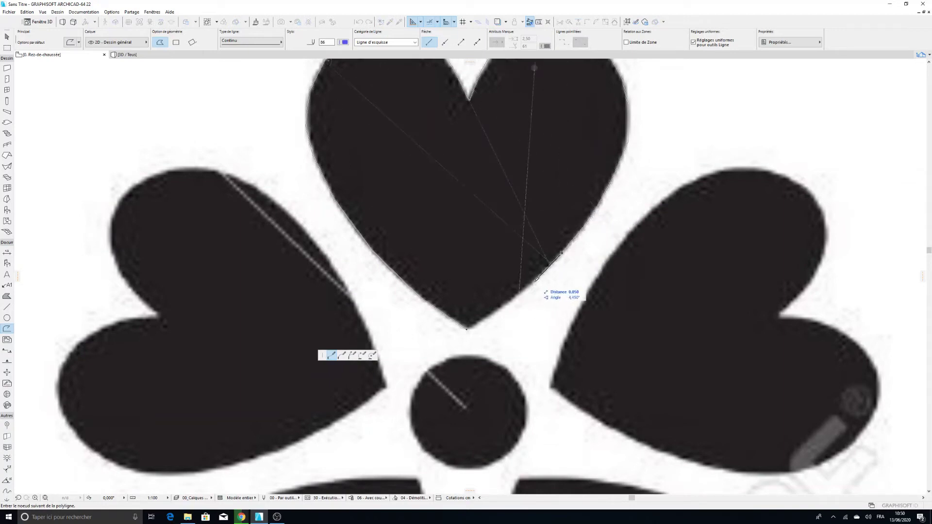
{"action": "left_click", "coordinate": [505, 305]}
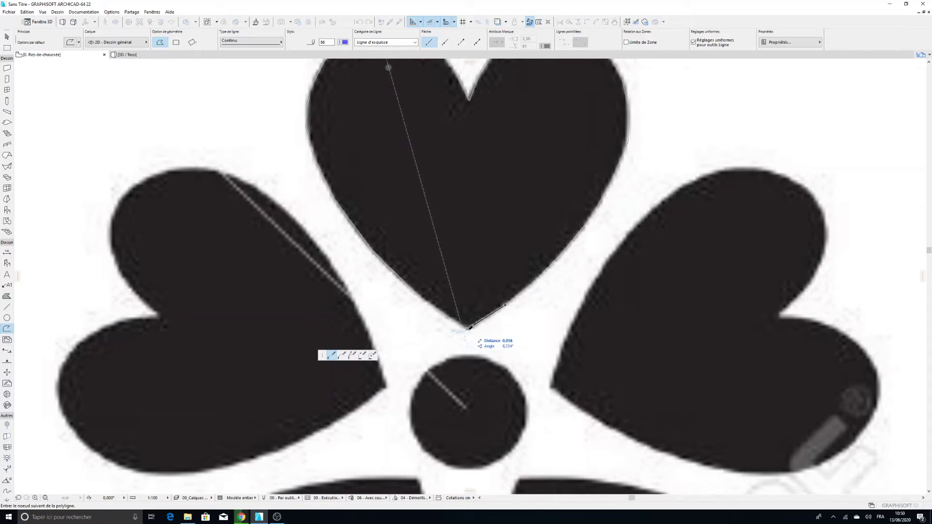
{"action": "left_click", "coordinate": [467, 326]}
{"action": "scroll", "coordinate": [474, 301], "scroll_direction": "down", "scroll_amount": 3}
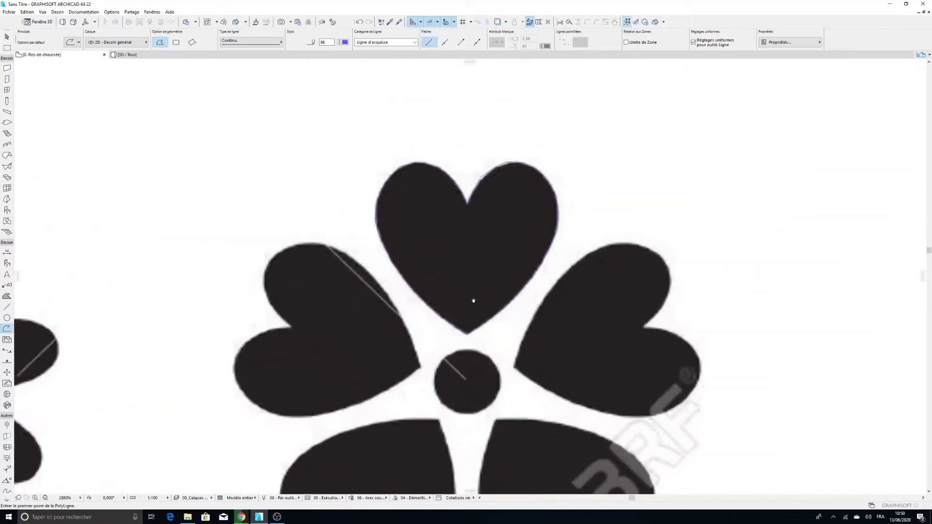
Copy the traced top heart outline and place the copy beside the flower's upper-right petal
{"action": "scroll", "coordinate": [468, 299], "scroll_direction": "down", "scroll_amount": 1}
{"action": "scroll", "coordinate": [464, 297], "scroll_direction": "up", "scroll_amount": 1}
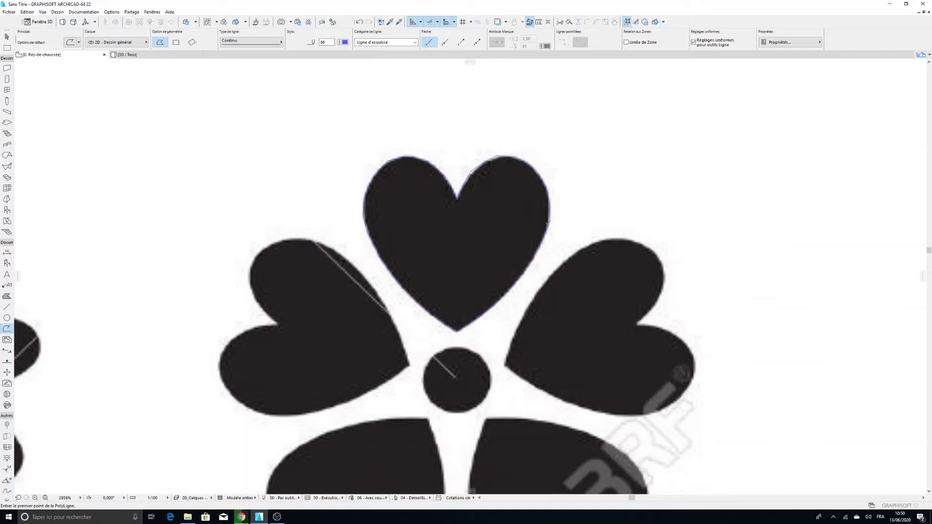
{"action": "scroll", "coordinate": [490, 224], "scroll_direction": "down", "scroll_amount": 3}
{"action": "scroll", "coordinate": [511, 166], "scroll_direction": "up", "scroll_amount": 1}
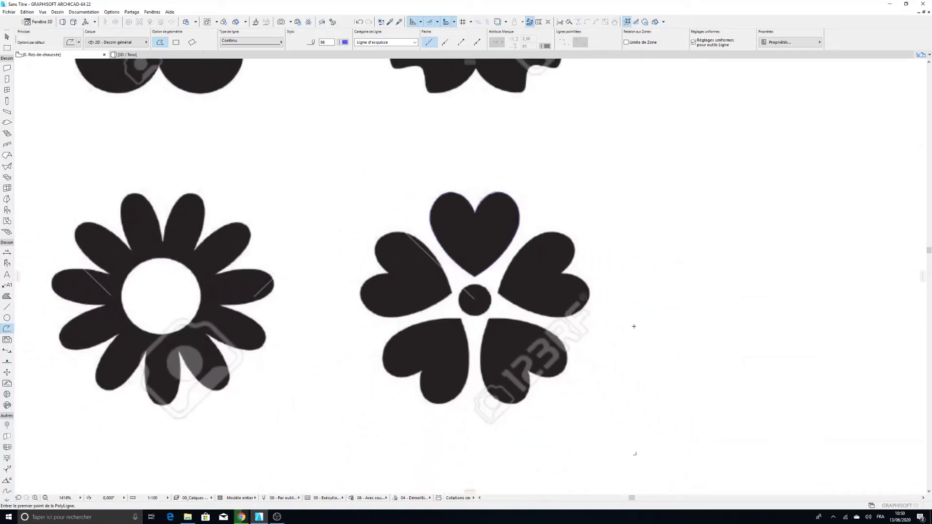
{"action": "scroll", "coordinate": [495, 219], "scroll_direction": "up", "scroll_amount": 2}
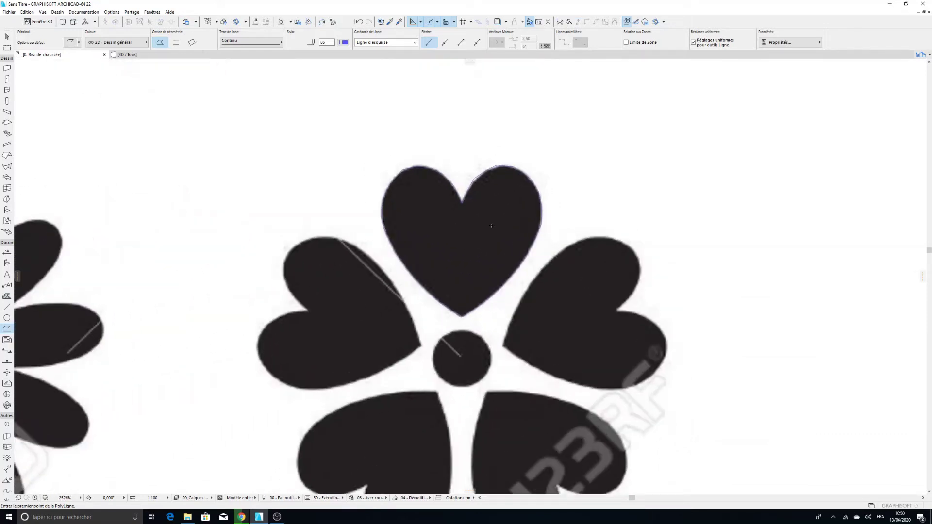
{"action": "left_click", "coordinate": [493, 158]}
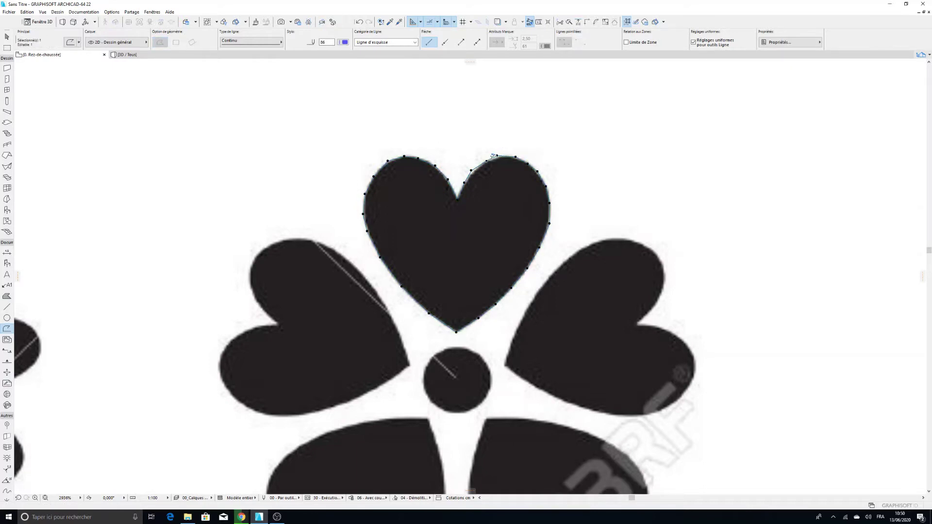
{"action": "key", "text": "ctrl+shift+d"}
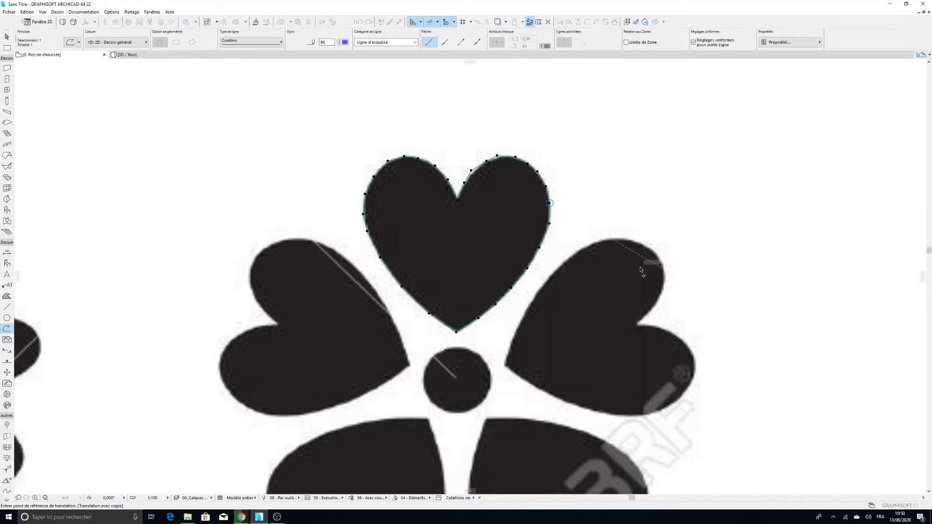
{"action": "left_click", "coordinate": [549, 202]}
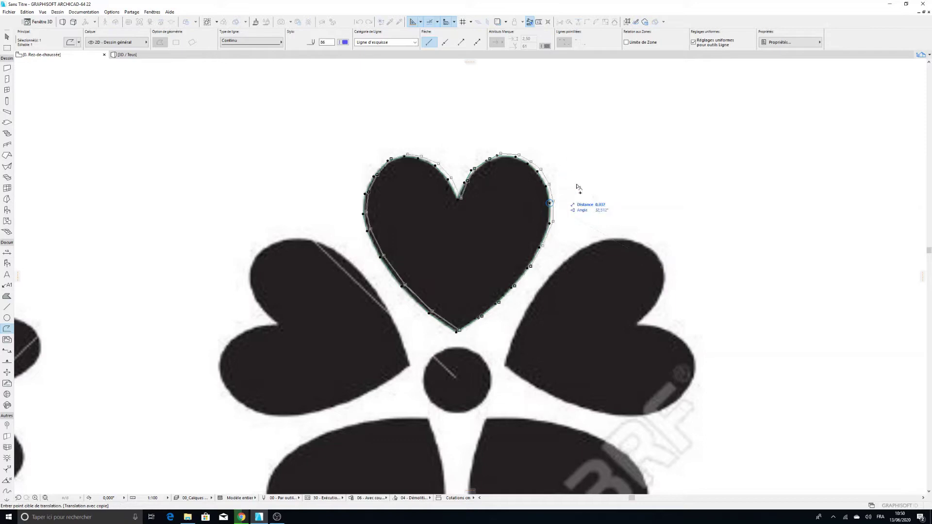
{"action": "scroll", "coordinate": [679, 282], "scroll_direction": "down", "scroll_amount": 3}
{"action": "scroll", "coordinate": [674, 243], "scroll_direction": "up", "scroll_amount": 4}
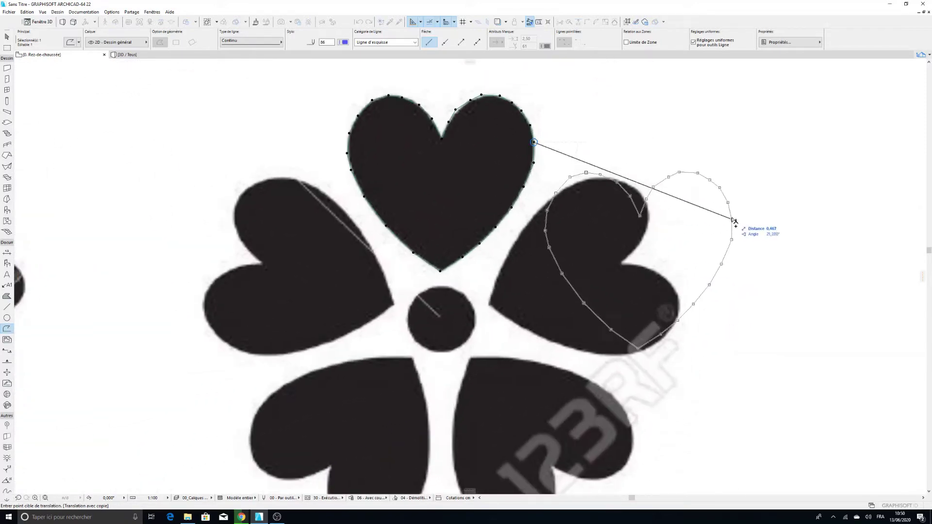
{"action": "left_click", "coordinate": [799, 211]}
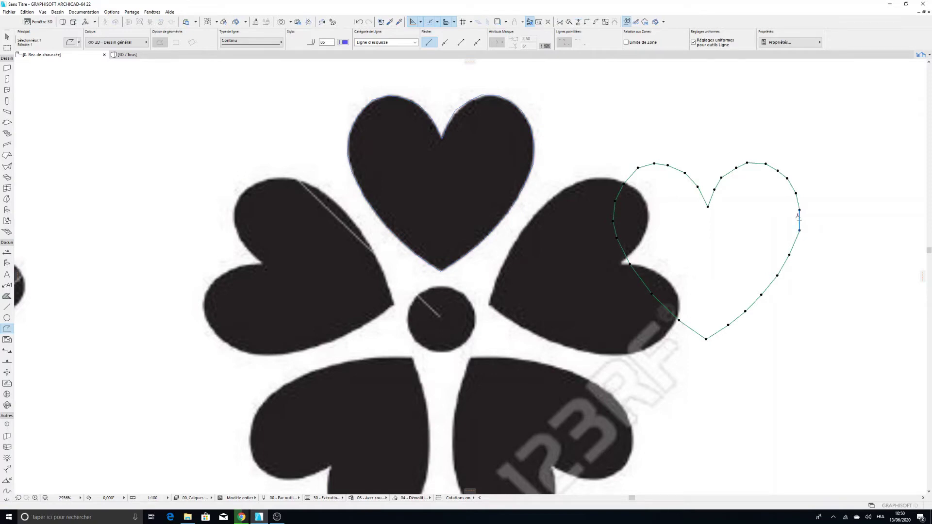
Rotate the copied heart outline clockwise about its lower tip to match the upper-right petal's orientation
{"action": "key", "text": "ctrl+e"}
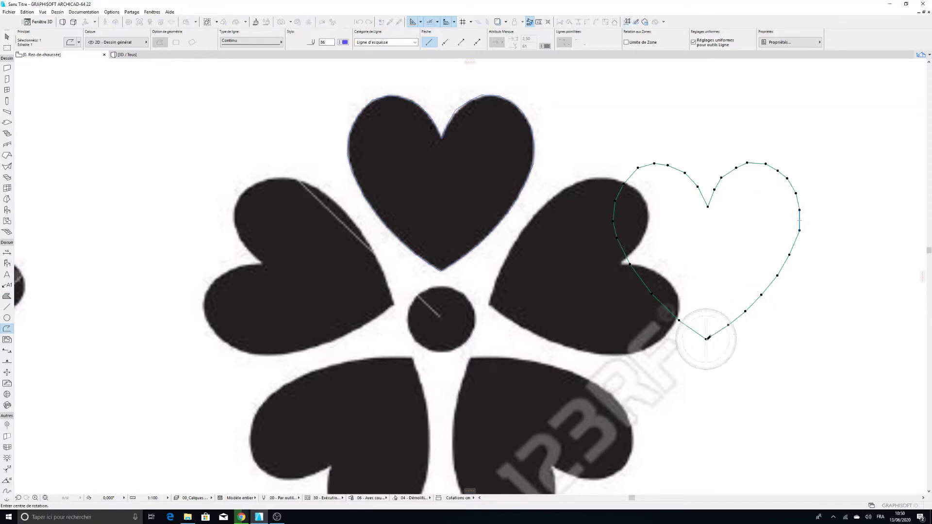
{"action": "left_click", "coordinate": [706, 337]}
{"action": "left_click", "coordinate": [614, 271]}
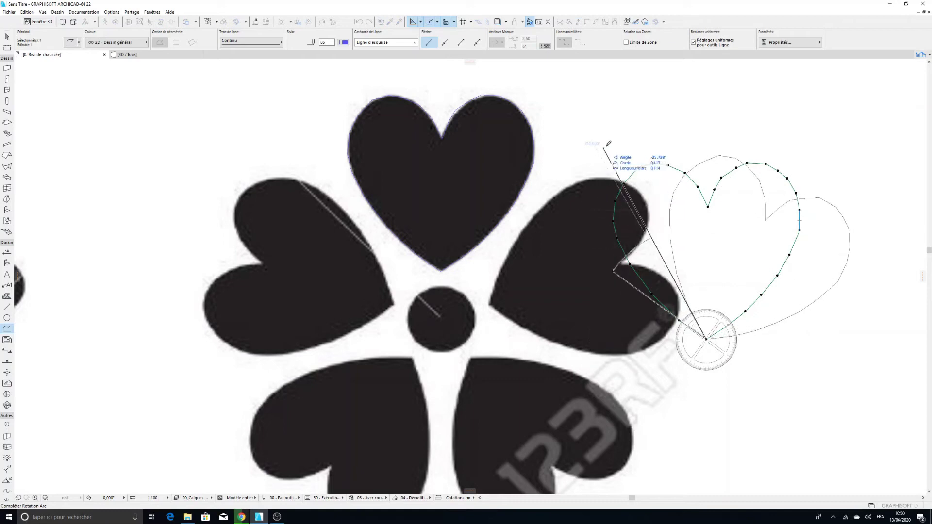
{"action": "left_click", "coordinate": [790, 97]}
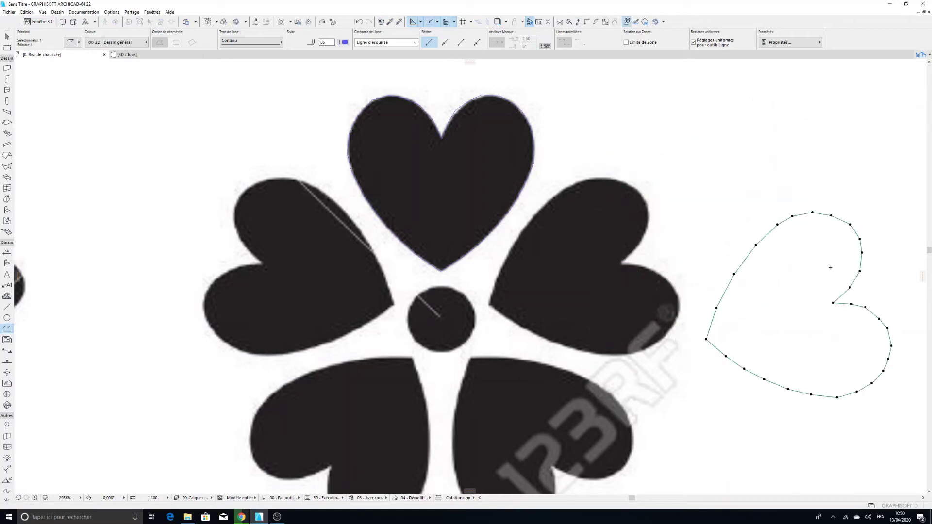
Move the rotated heart outline by its notch onto the notch of the upper-right petal
{"action": "key", "text": "ctrl+d"}
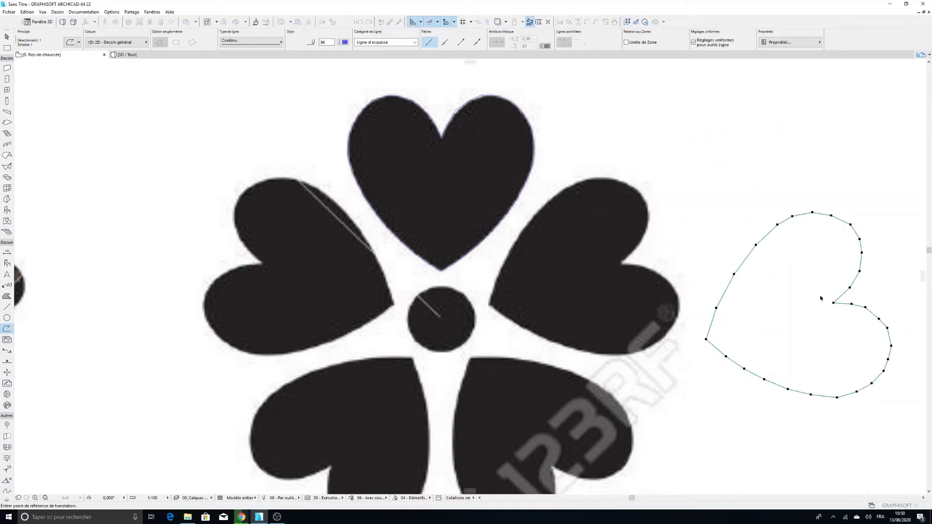
{"action": "left_click", "coordinate": [833, 303]}
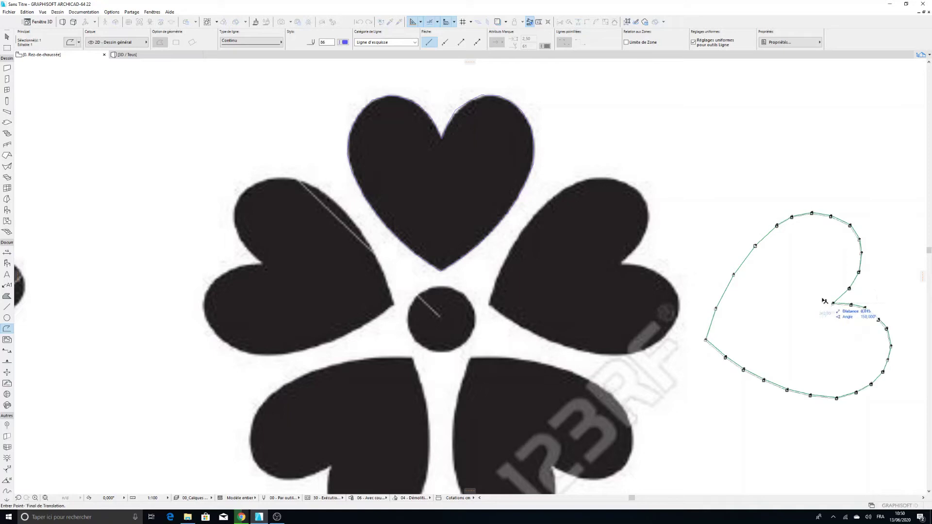
{"action": "left_click", "coordinate": [622, 266]}
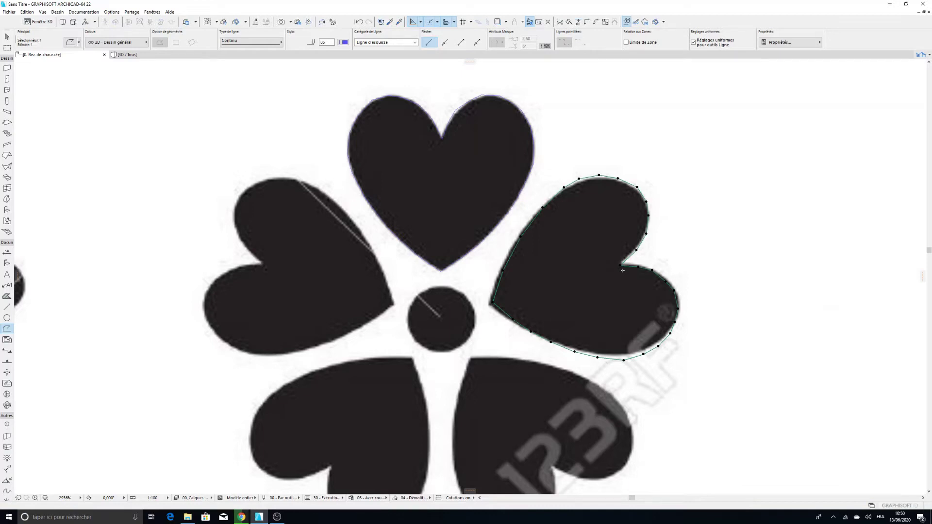
Copy the upper-right heart outline by its notch and place the copy over the lower-right petal
{"action": "key", "text": "ctrl+shift+d"}
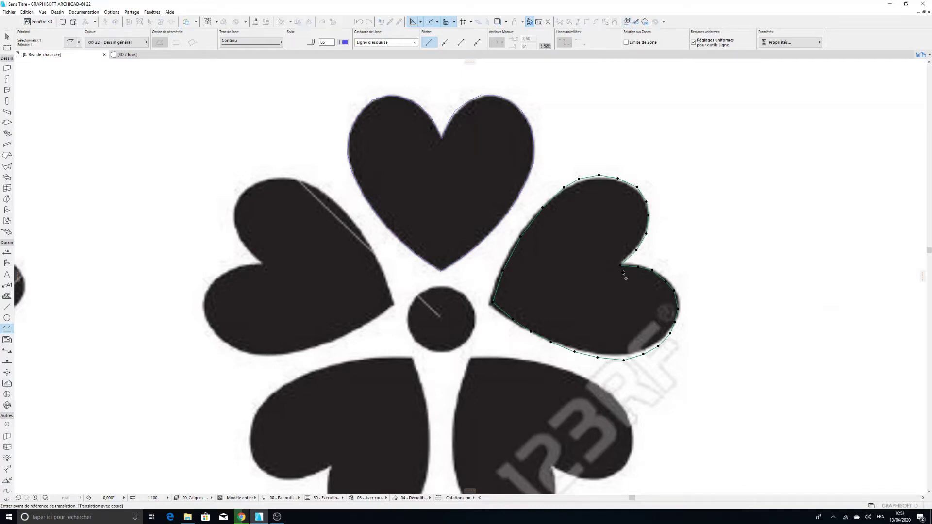
{"action": "left_click", "coordinate": [620, 265]}
{"action": "scroll", "coordinate": [611, 376], "scroll_direction": "down", "scroll_amount": 3}
{"action": "middle_click_drag", "start_coordinate": [611, 376], "coordinate": [610, 284]}
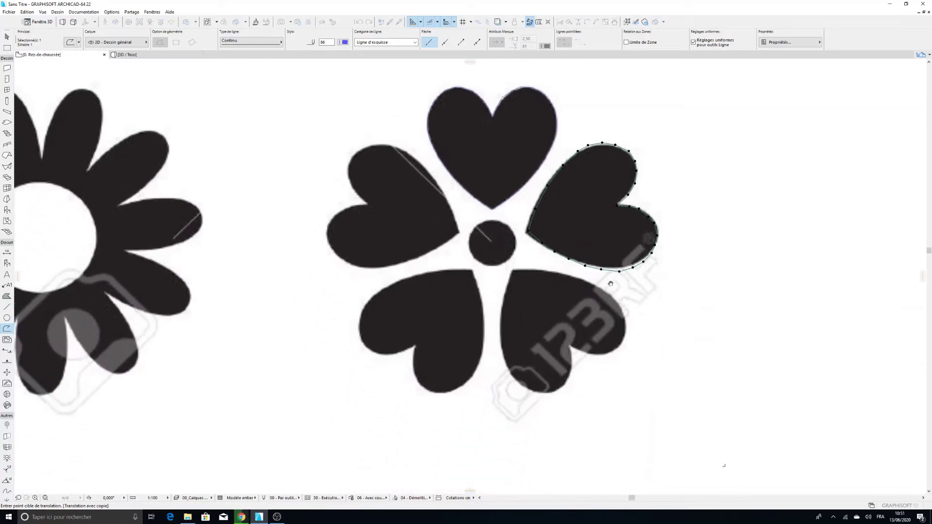
{"action": "scroll", "coordinate": [606, 323], "scroll_direction": "up", "scroll_amount": 3}
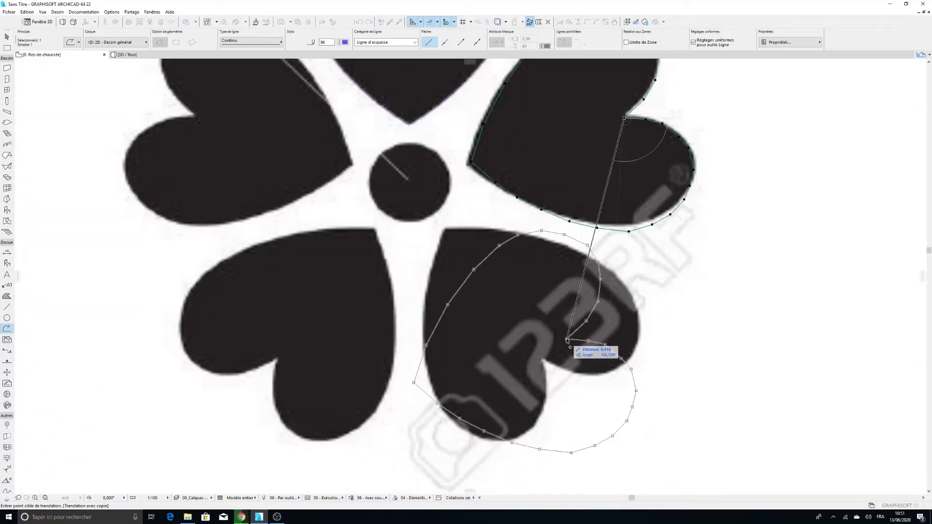
{"action": "left_click", "coordinate": [567, 340]}
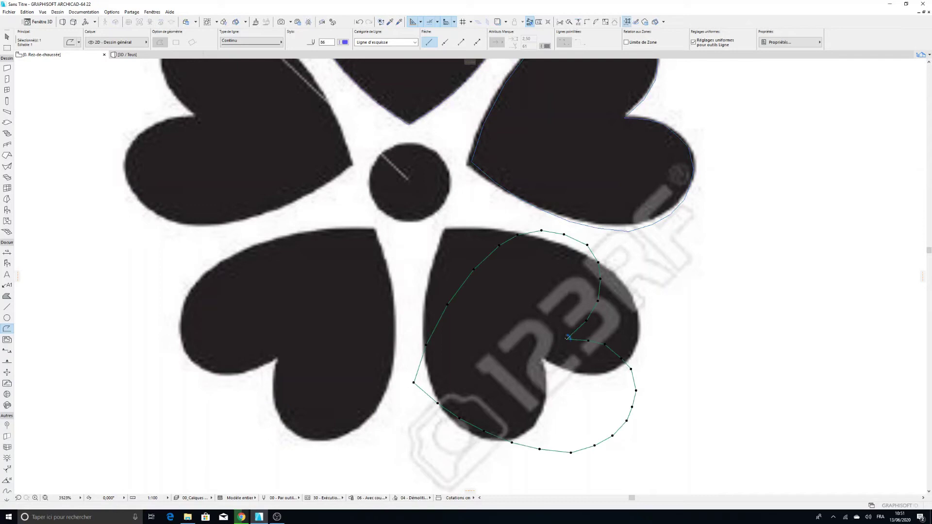
Rotate the new heart copy about its notch by about 69° clockwise to match the lower-right petal's orientation
{"action": "key", "text": "ctrl+e"}
{"action": "left_click", "coordinate": [566, 338]}
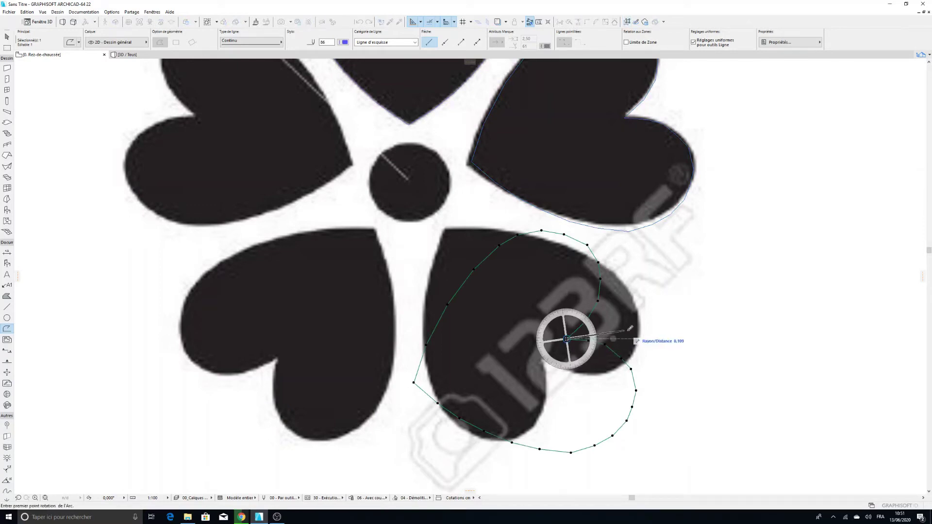
{"action": "left_click", "coordinate": [644, 336]}
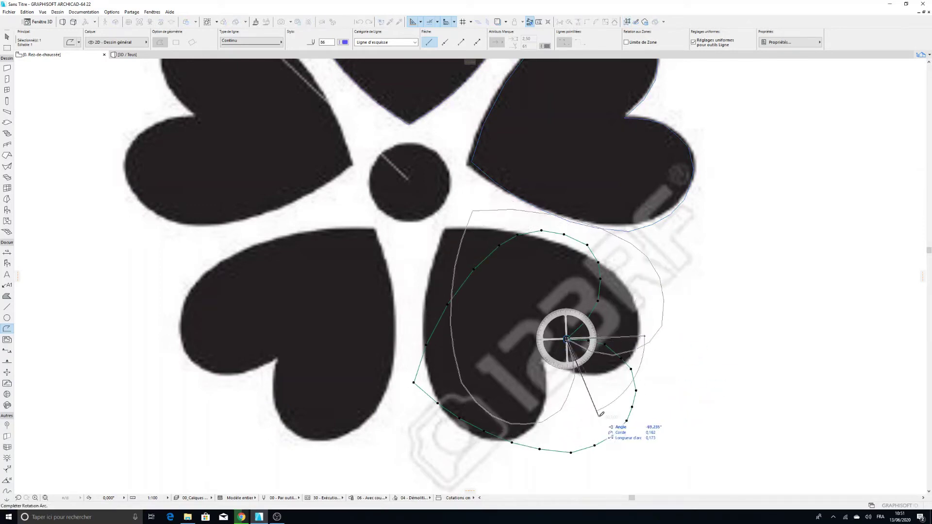
{"action": "left_click", "coordinate": [600, 414]}
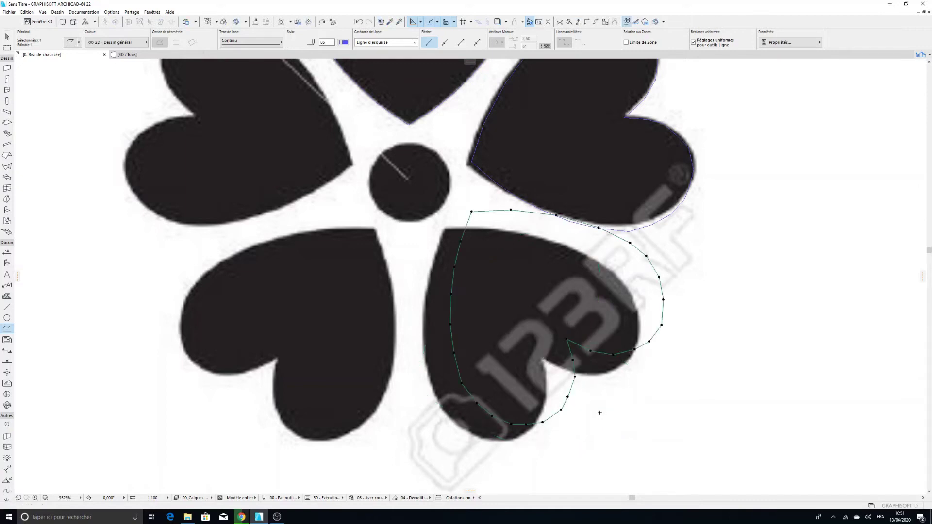
Move the rotated copy by its notch onto the notch of the lower-right petal
{"action": "key", "text": "ctrl+d"}
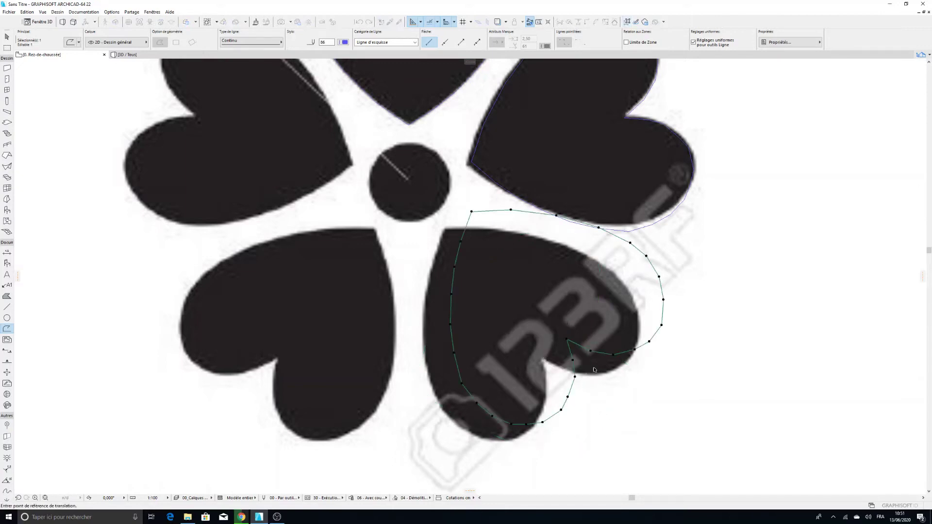
{"action": "left_click", "coordinate": [568, 342]}
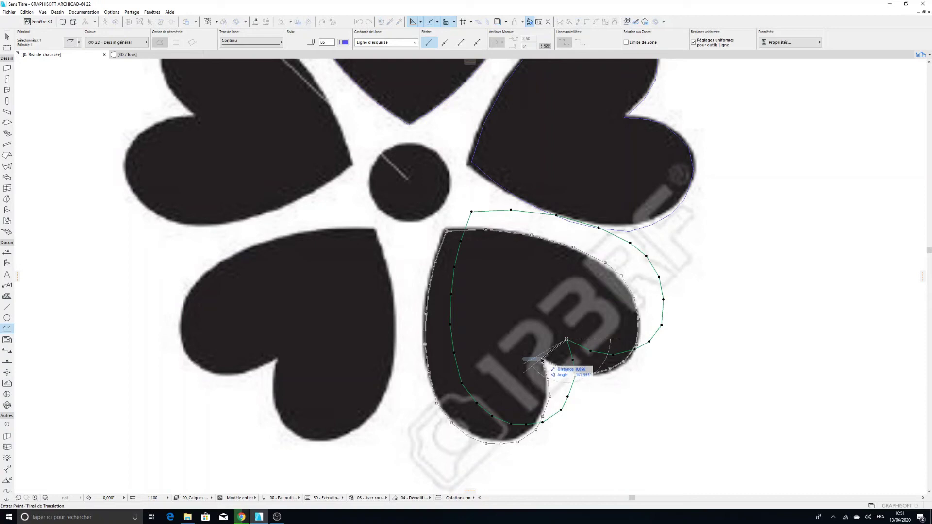
{"action": "left_click", "coordinate": [542, 359]}
Copy the lower-right heart outline by its notch and place the copy over the lower-left petal
{"action": "scroll", "coordinate": [542, 359], "scroll_direction": "down", "scroll_amount": 5}
{"action": "scroll", "coordinate": [582, 352], "scroll_direction": "up", "scroll_amount": 5}
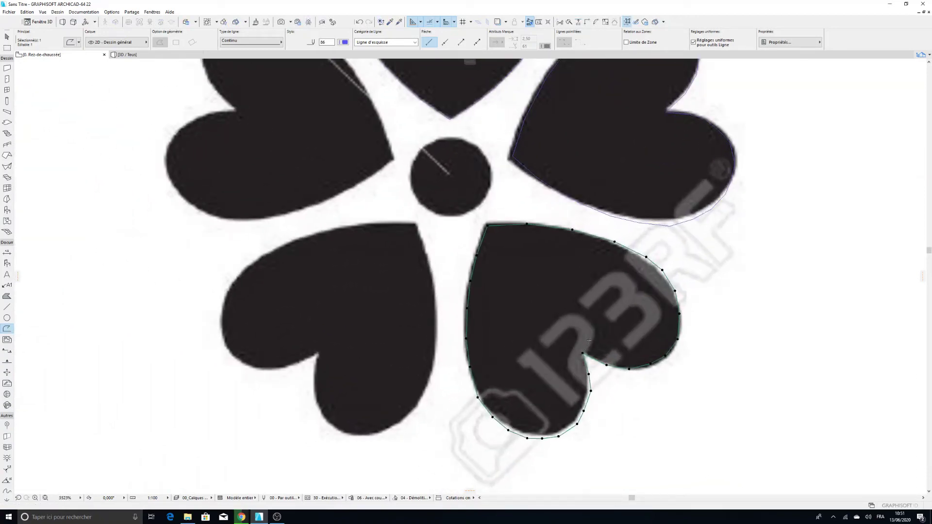
{"action": "key", "text": "ctrl+alt+d"}
{"action": "left_click", "coordinate": [583, 353]}
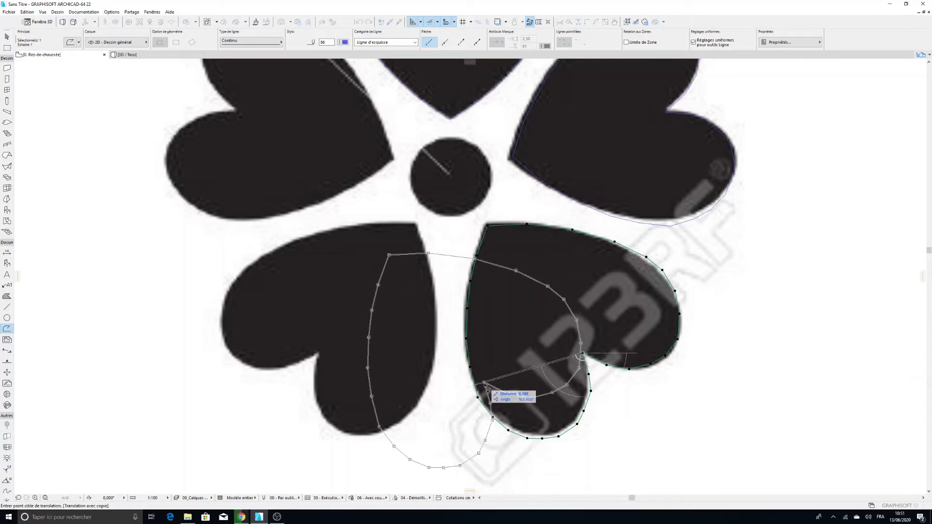
{"action": "left_click", "coordinate": [369, 367]}
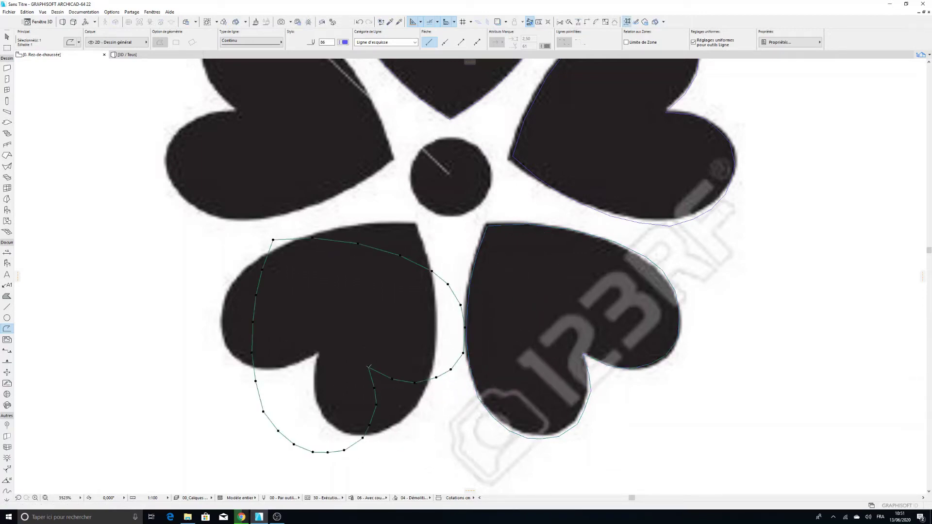
Place another copy of the heart outline over the upper-left petal and clear the selection
{"action": "key", "text": "ctrl+alt+d"}
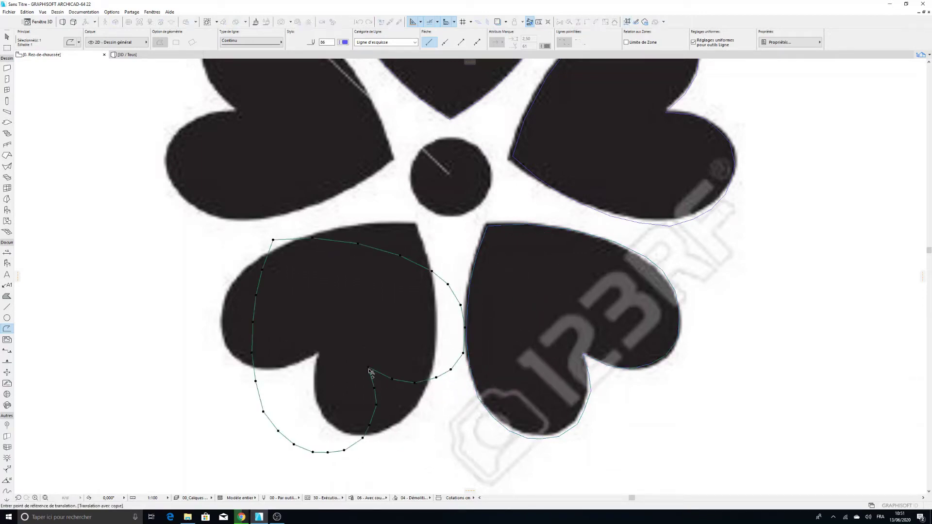
{"action": "left_click", "coordinate": [370, 368]}
{"action": "scroll", "coordinate": [340, 263], "scroll_direction": "down", "scroll_amount": 3}
{"action": "scroll", "coordinate": [408, 296], "scroll_direction": "up", "scroll_amount": 3}
{"action": "left_click", "coordinate": [382, 256]}
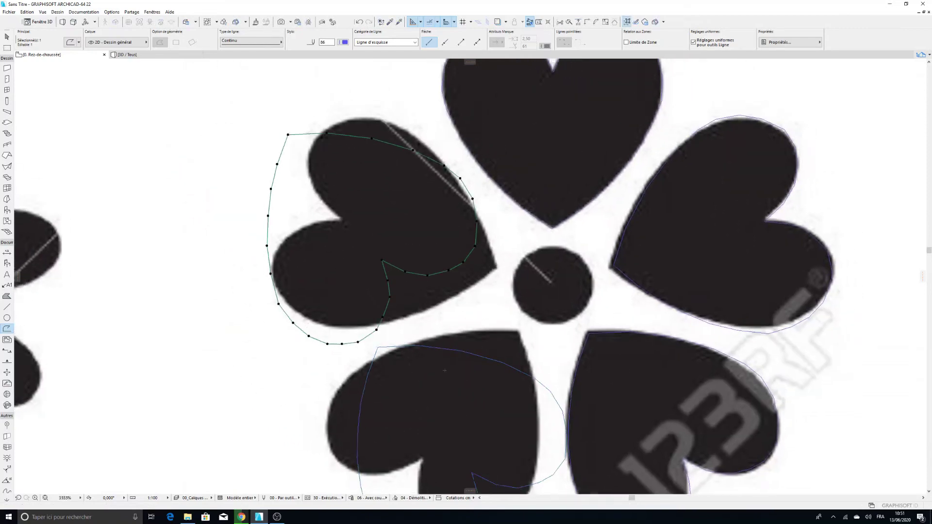
{"action": "scroll", "coordinate": [437, 310], "scroll_direction": "down", "scroll_amount": 3}
{"action": "scroll", "coordinate": [438, 311], "scroll_direction": "up", "scroll_amount": 3}
{"action": "key", "text": "Escape"}
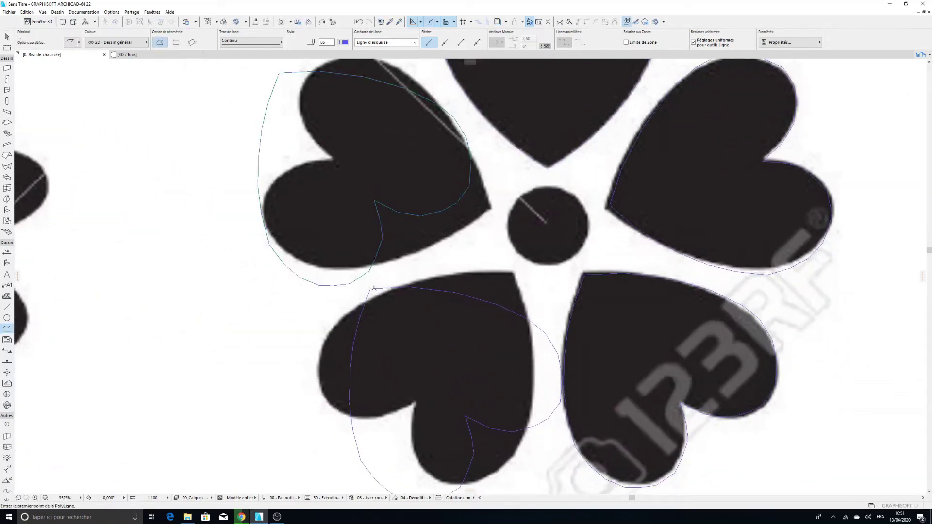
Select the heart outline over the lower-left petal and rotate it clockwise about its notch to match that petal's orientation
{"action": "key", "text": "shift"}
{"action": "left_click", "coordinate": [371, 291], "text": "shift"}
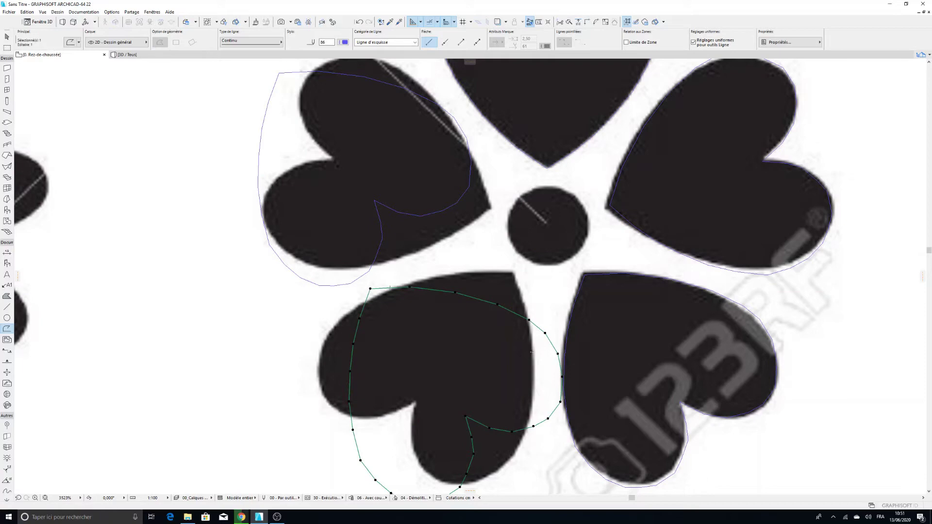
{"action": "key", "text": "ctrl+e"}
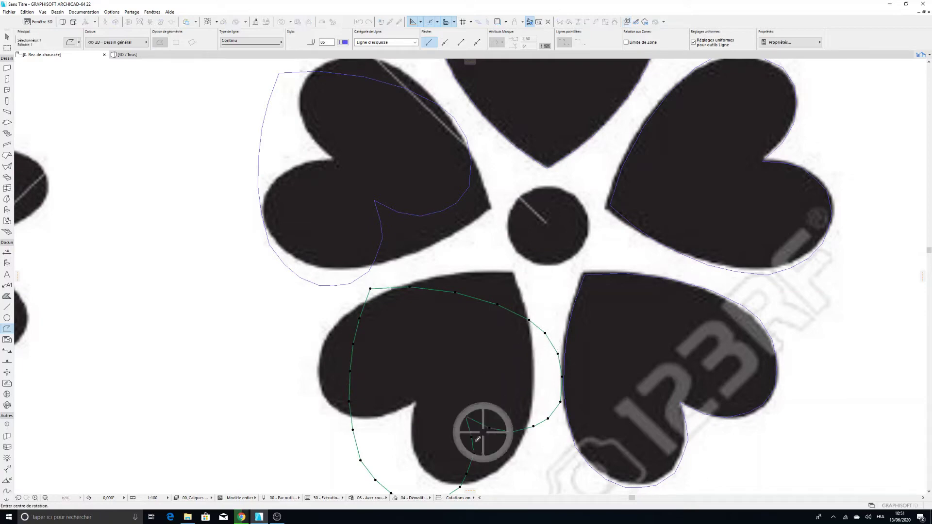
{"action": "left_click", "coordinate": [467, 415]}
{"action": "scroll", "coordinate": [406, 108], "scroll_direction": "down", "scroll_amount": 3}
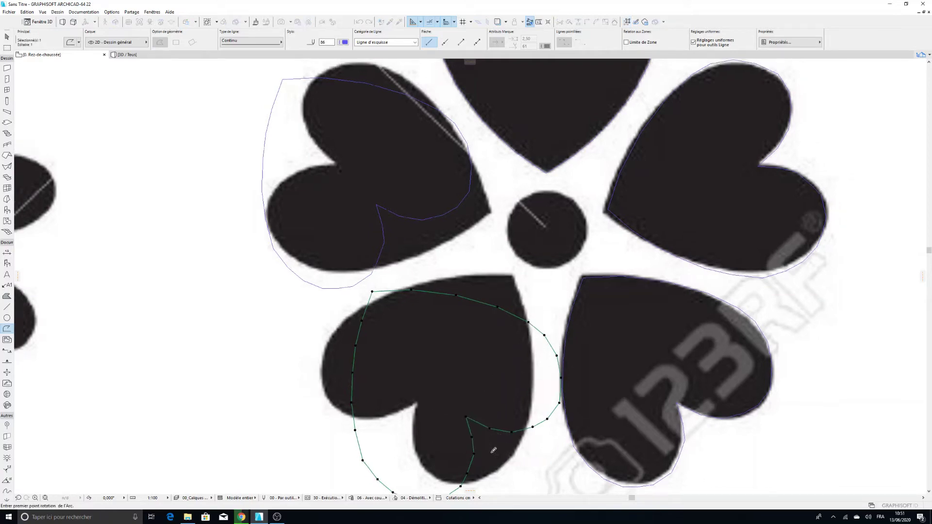
{"action": "left_click", "coordinate": [485, 386]}
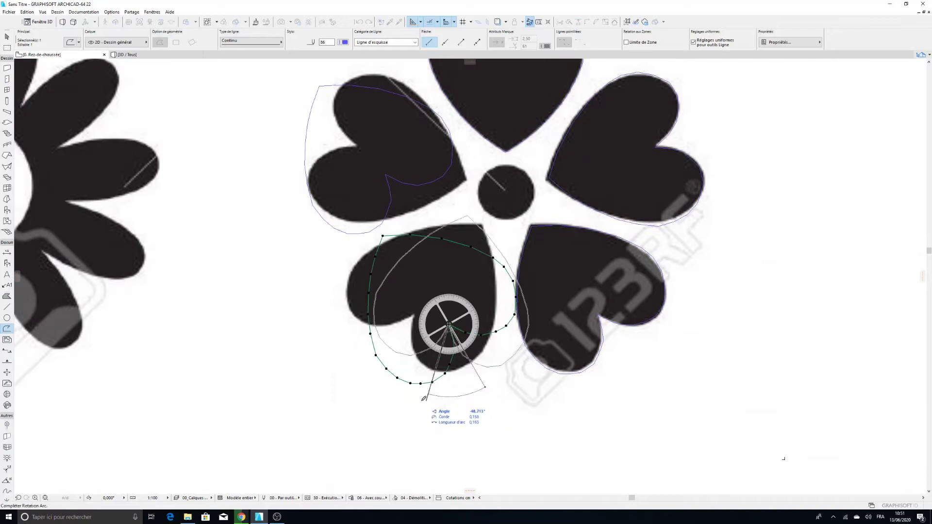
{"action": "left_click", "coordinate": [373, 392]}
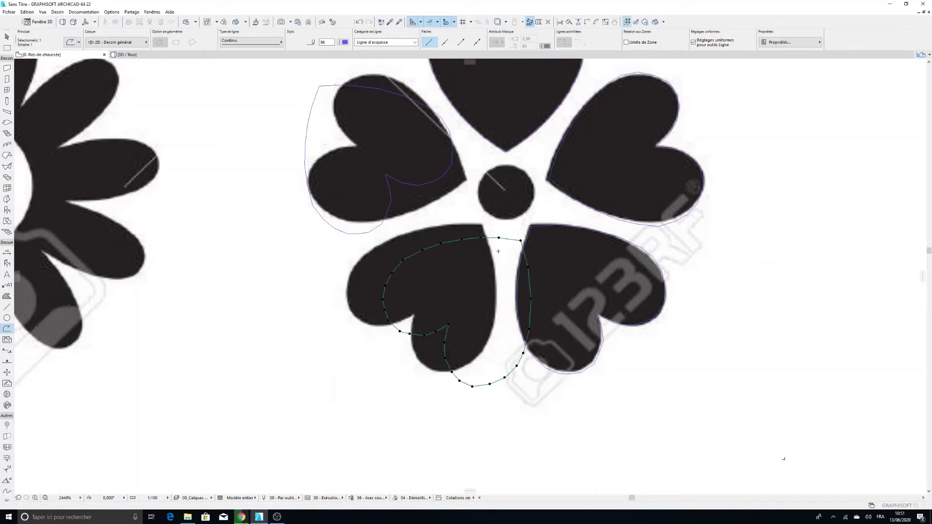
Move the rotated lower-left heart outline by its notch onto the notch of the lower-left petal
{"action": "key", "text": "ctrl+d"}
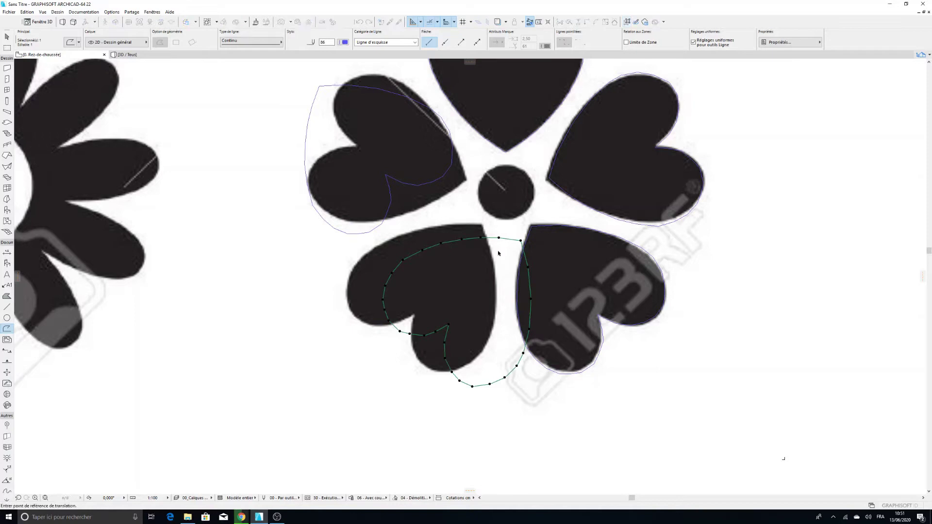
{"action": "left_click", "coordinate": [447, 326]}
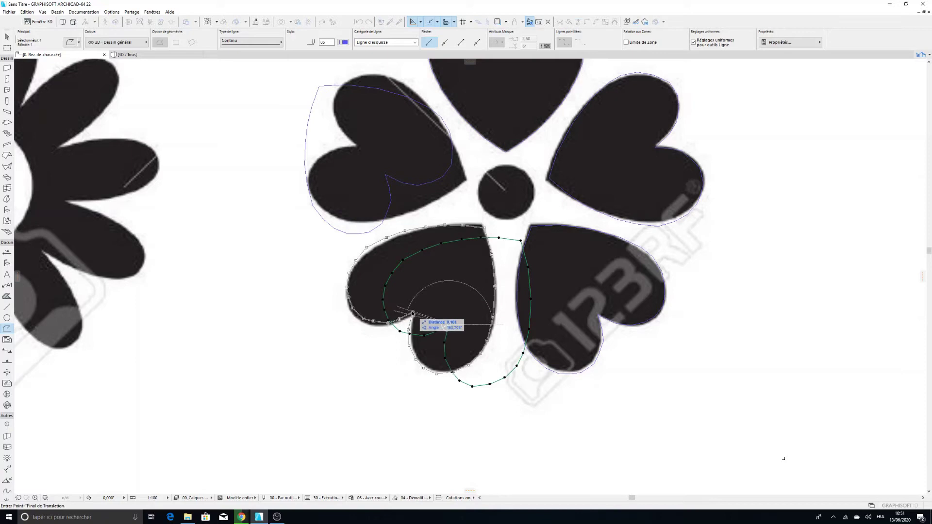
{"action": "left_click", "coordinate": [410, 313]}
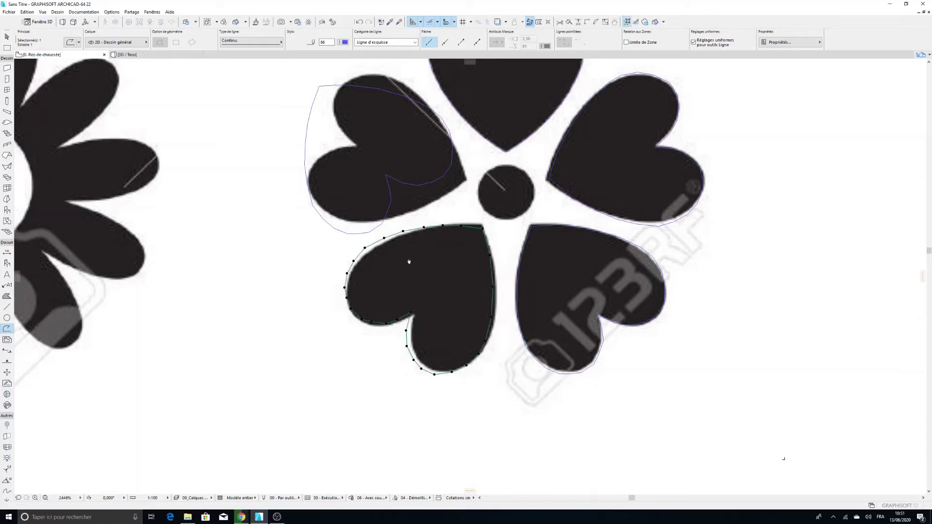
Select the heart outline over the upper-left petal and rotate it about its notch so its tip faces the flower's centre
{"action": "scroll", "coordinate": [408, 262], "scroll_direction": "down", "scroll_amount": 2}
{"action": "scroll", "coordinate": [441, 183], "scroll_direction": "up", "scroll_amount": 3}
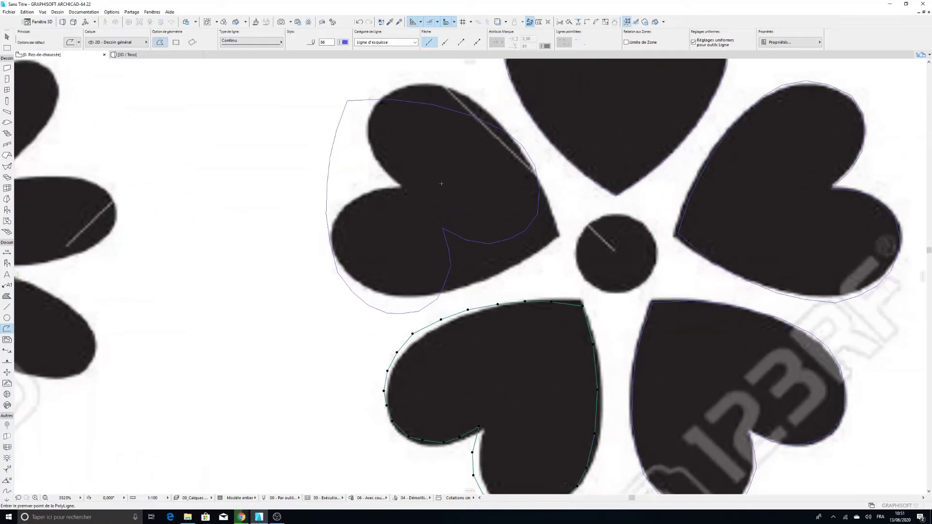
{"action": "key", "text": "Escape"}
{"action": "left_click", "coordinate": [346, 100], "text": "shift"}
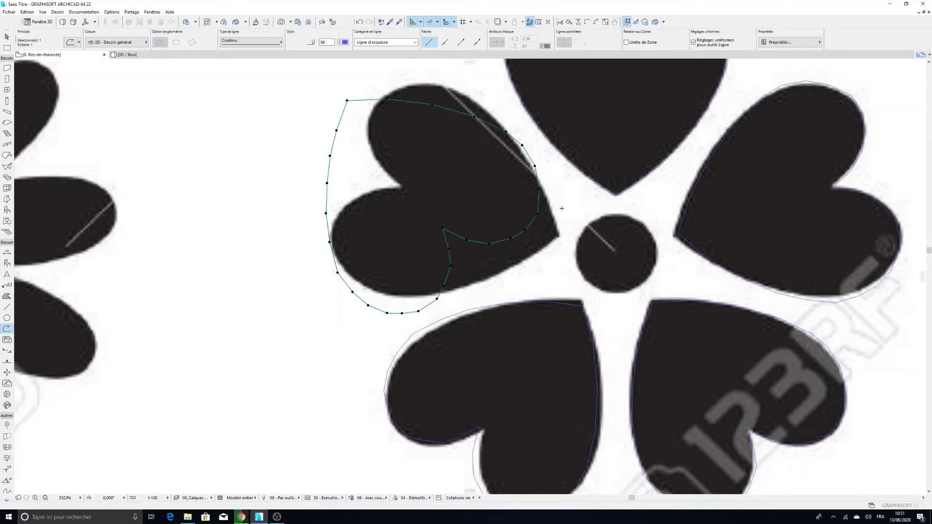
{"action": "key", "text": "ctrl+e"}
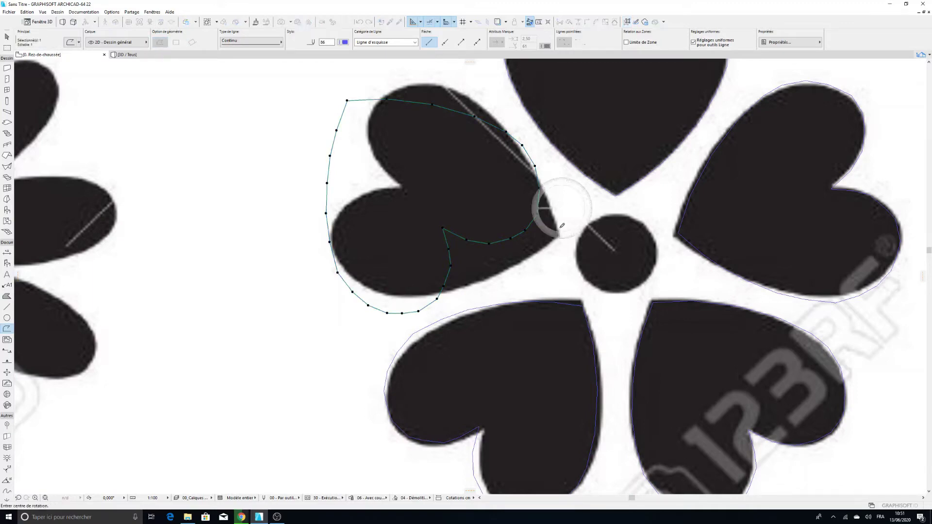
{"action": "left_click", "coordinate": [443, 227]}
{"action": "left_click", "coordinate": [525, 146]}
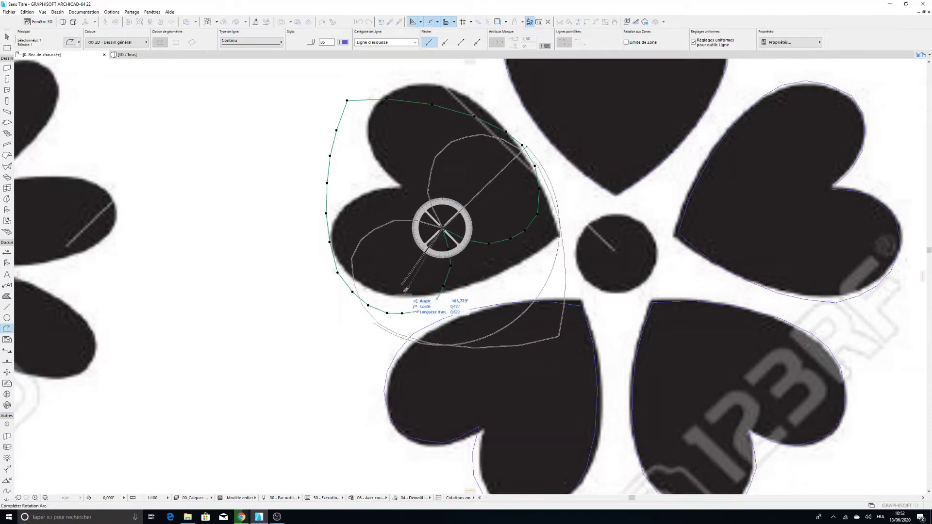
{"action": "left_click", "coordinate": [396, 300]}
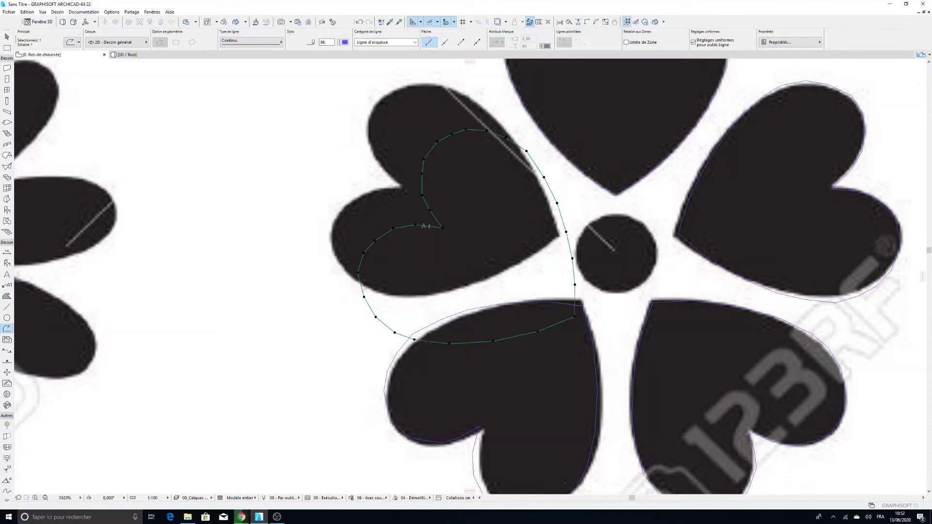
Move the rotated heart outline by its notch close to the notch of the upper-left petal
{"action": "key", "text": "ctrl+d"}
{"action": "left_click", "coordinate": [442, 230]}
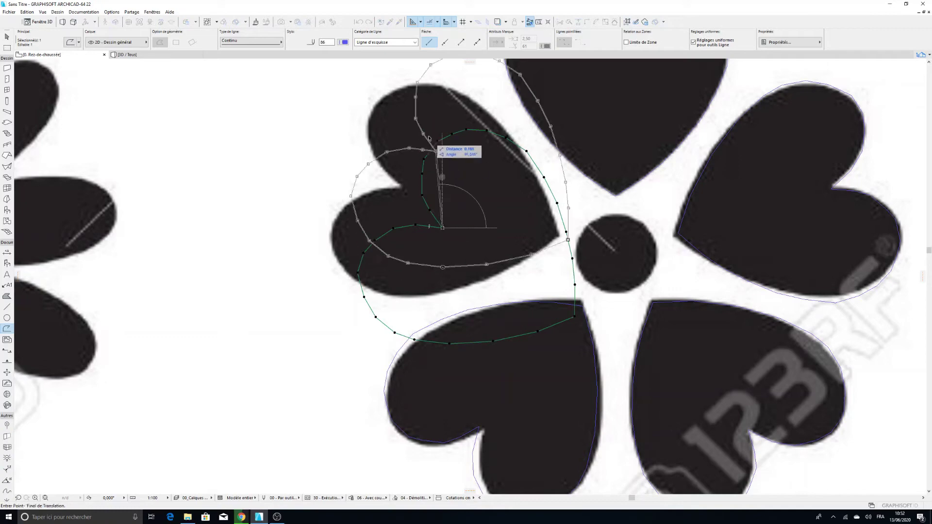
{"action": "left_click", "coordinate": [405, 177]}
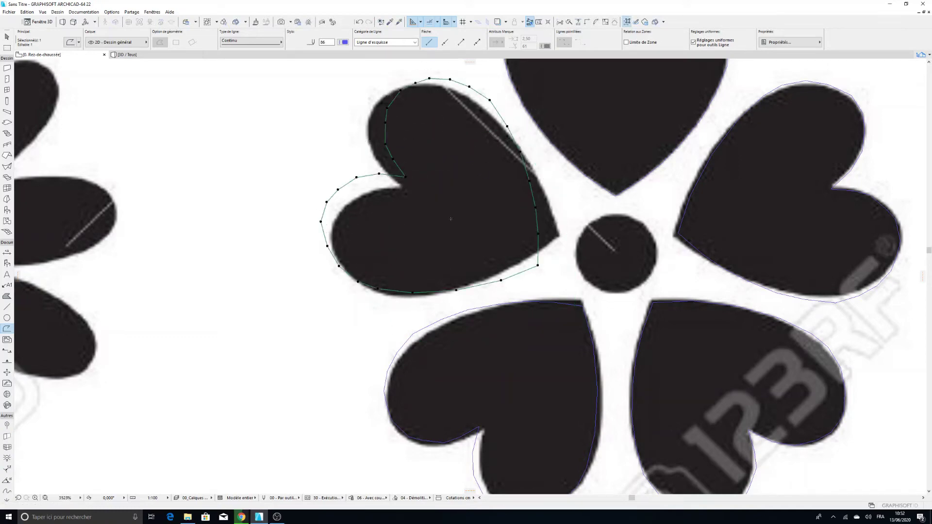
Rotate the upper-left heart outline counterclockwise about its tip
{"action": "key", "text": "ctrl+e"}
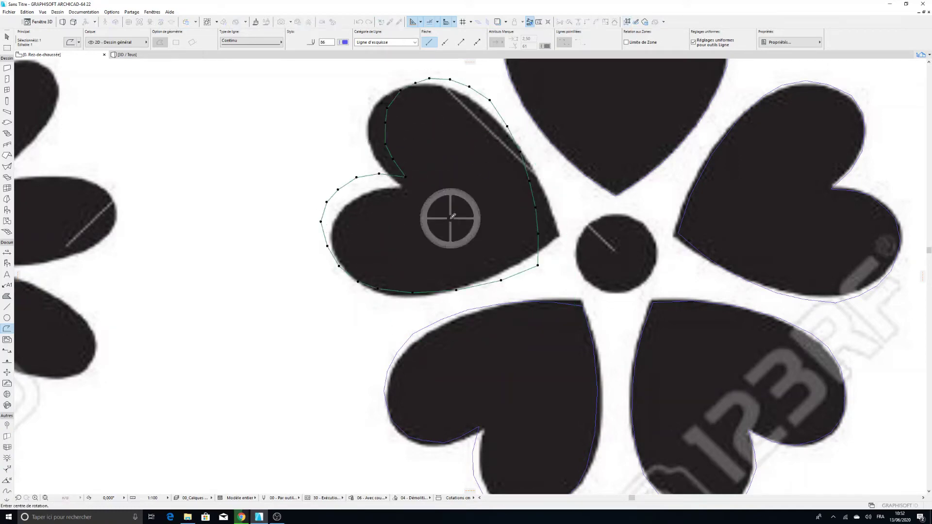
{"action": "left_click", "coordinate": [538, 265]}
{"action": "left_click", "coordinate": [569, 275]}
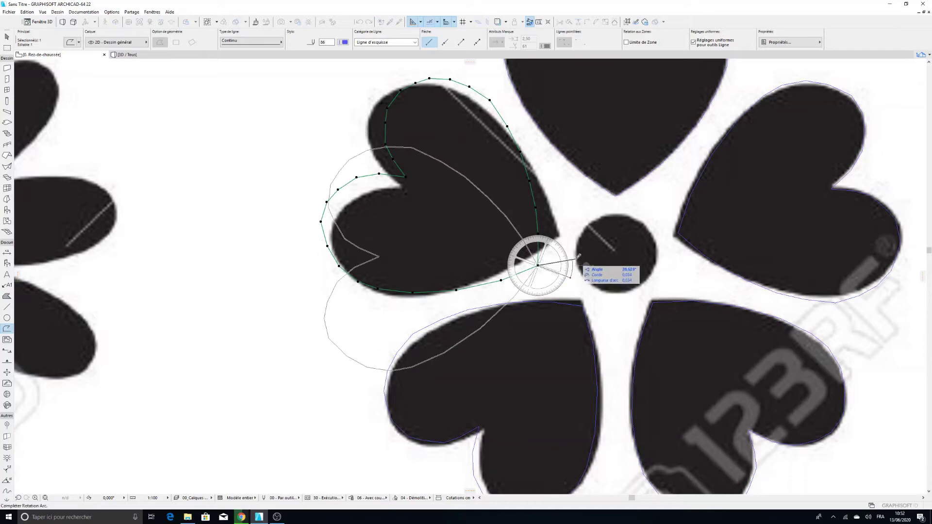
{"action": "left_click", "coordinate": [579, 256]}
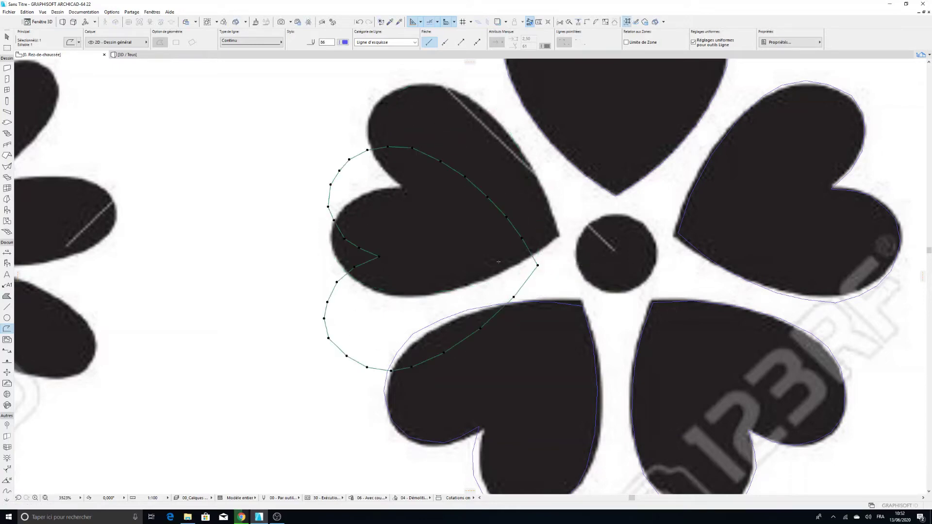
Reposition the upper-left heart outline by placing its notch on the petal's notch
{"action": "key", "text": "ctrl+d"}
{"action": "left_click", "coordinate": [378, 256]}
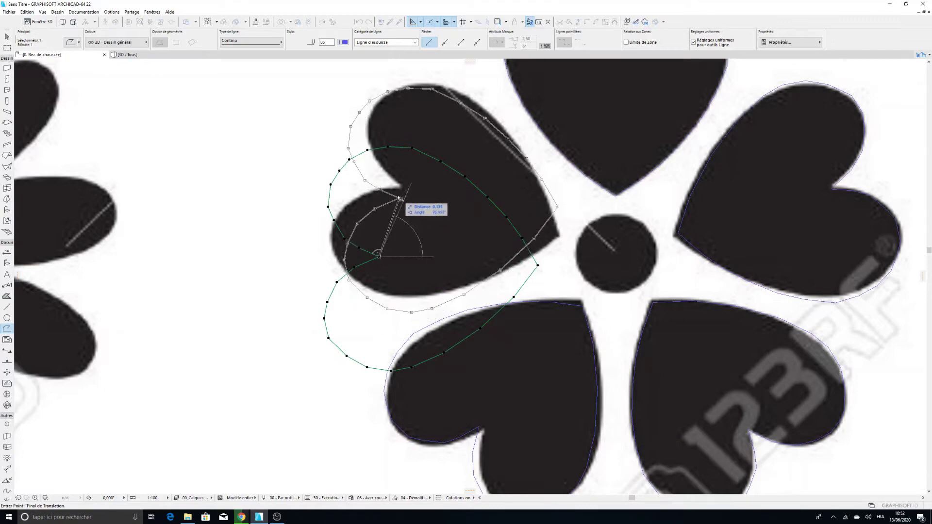
{"action": "left_click", "coordinate": [400, 185]}
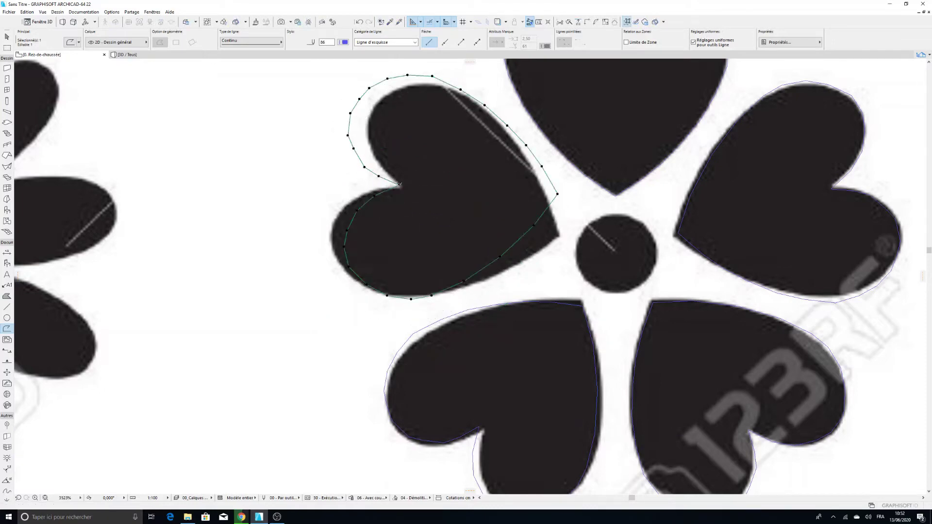
Rotate the upper-left heart outline slightly clockwise about its notch to match the petal, and clear the selection
{"action": "key", "text": "ctrl+e"}
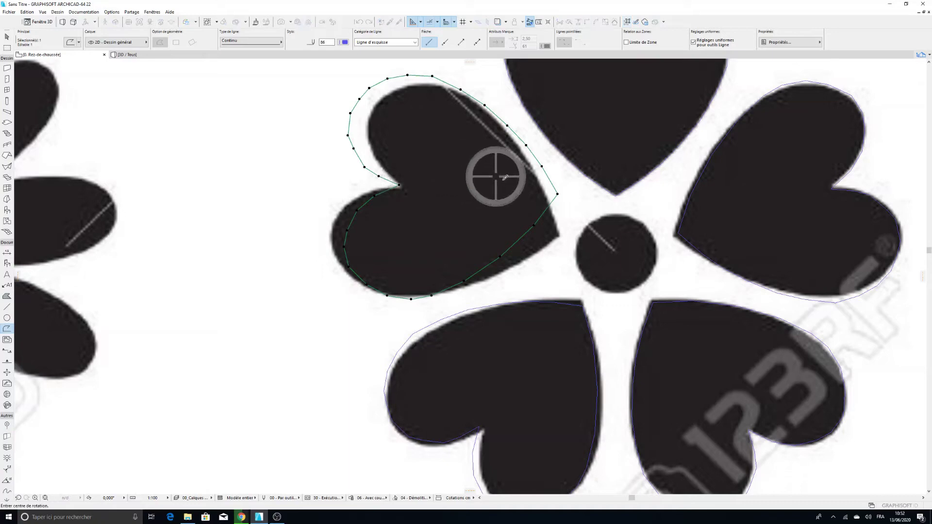
{"action": "left_click", "coordinate": [399, 185]}
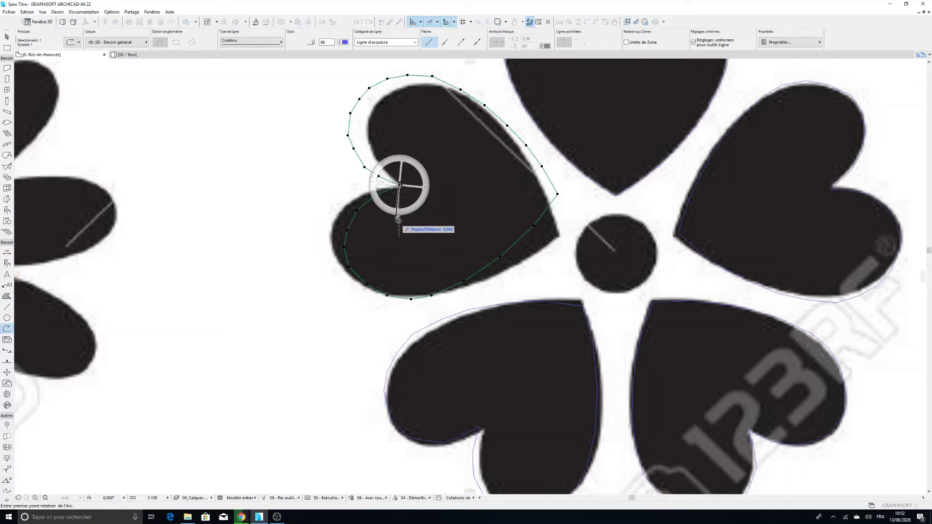
{"action": "left_click", "coordinate": [394, 214]}
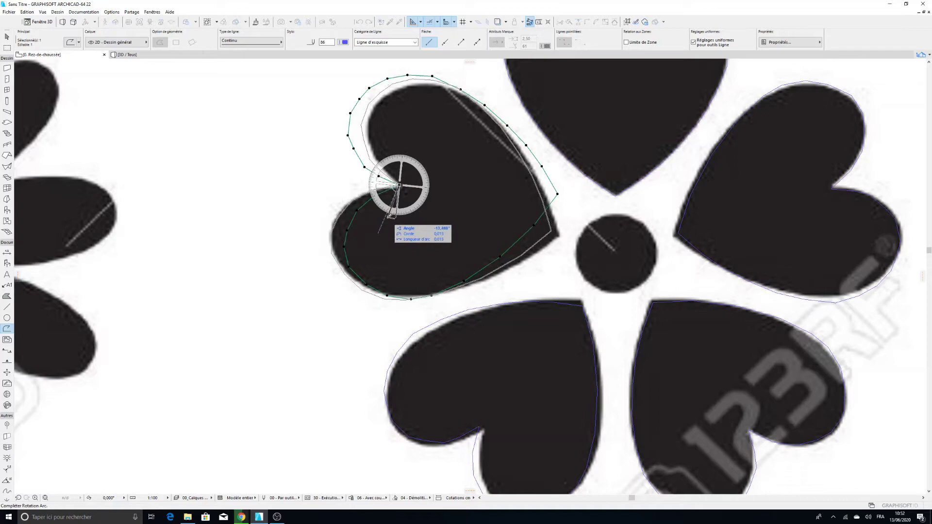
{"action": "left_click", "coordinate": [388, 218]}
{"action": "scroll", "coordinate": [584, 198], "scroll_direction": "down", "scroll_amount": 3}
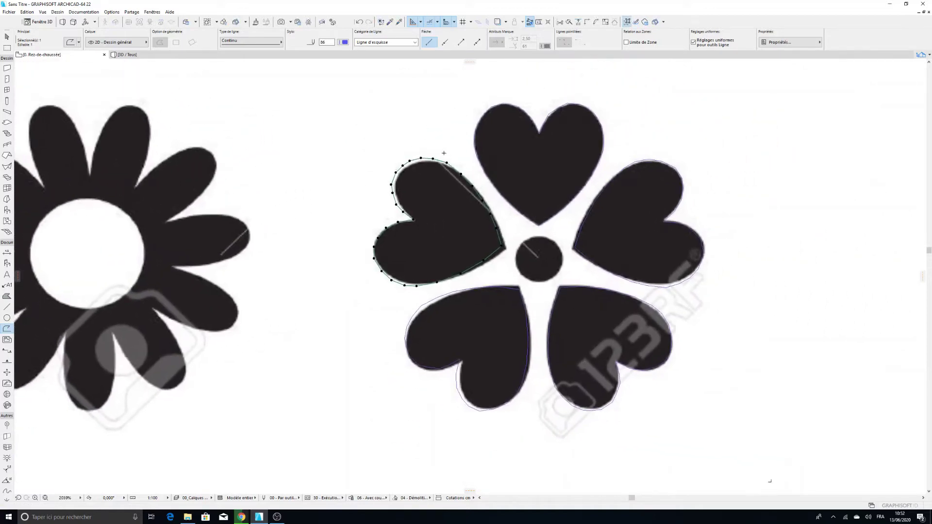
{"action": "key", "text": "Escape"}
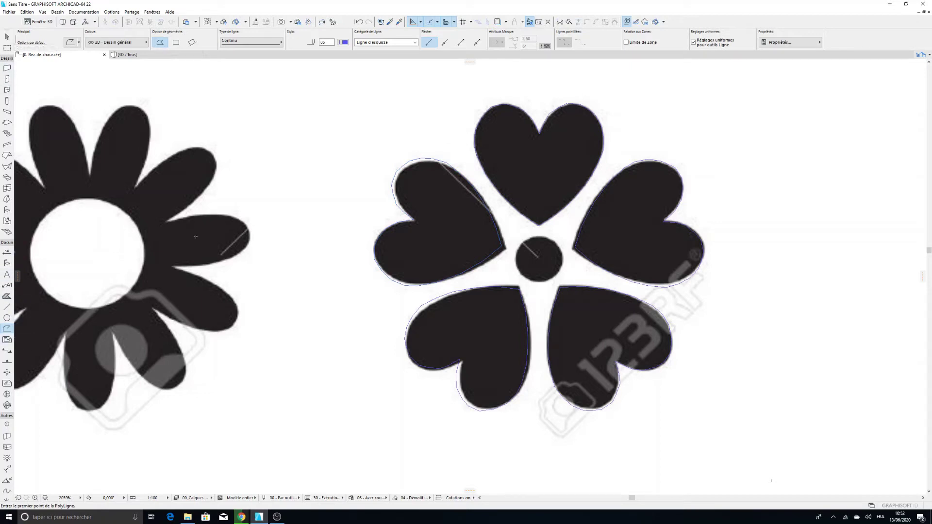
Select all five heart outlines and move them together into the empty area beside the reference image
{"action": "key", "text": "ctrl+a"}
{"action": "scroll", "coordinate": [340, 312], "scroll_direction": "down", "scroll_amount": 3}
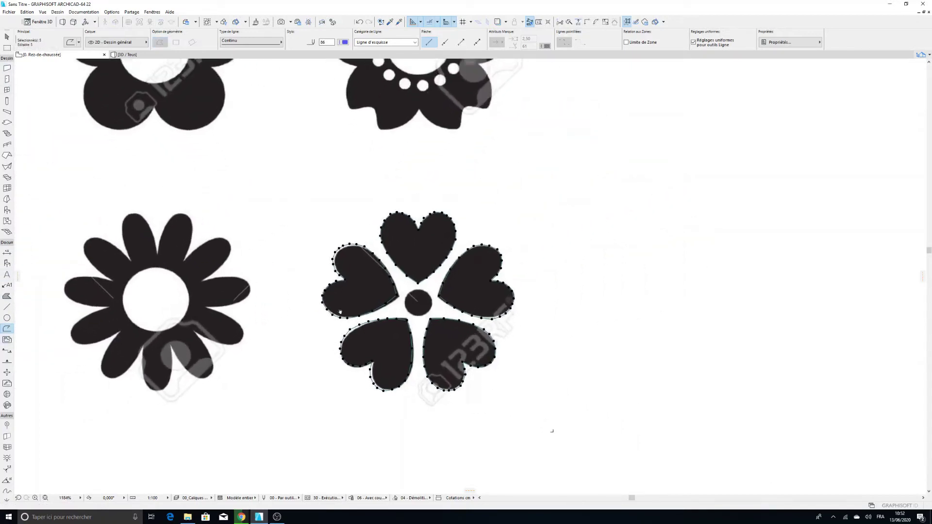
{"action": "scroll", "coordinate": [340, 312], "scroll_direction": "up", "scroll_amount": 2}
{"action": "scroll", "coordinate": [451, 452], "scroll_direction": "up", "scroll_amount": 2}
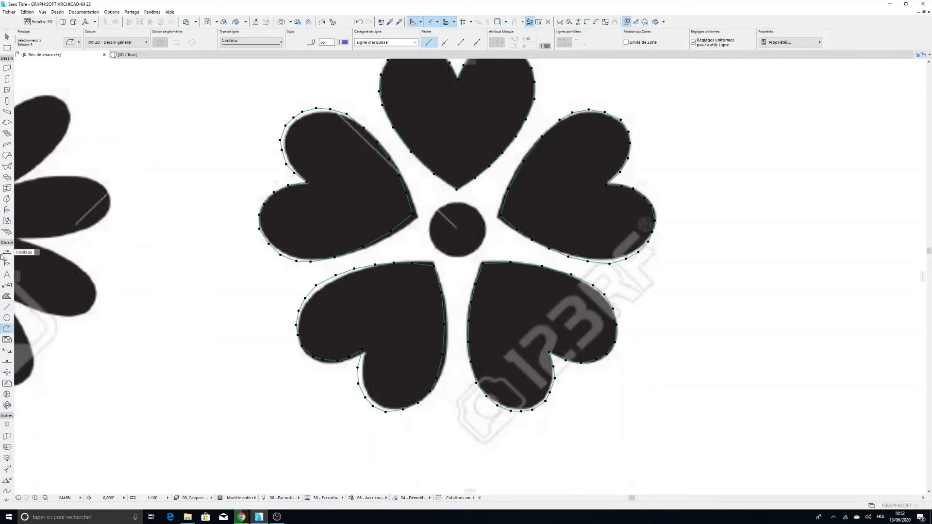
{"action": "left_click", "coordinate": [7, 328]}
{"action": "mouse_move", "coordinate": [469, 174]}
{"action": "middle_mouse_down"}
{"action": "mouse_move", "coordinate": [395, 207]}
{"action": "mouse_move", "coordinate": [448, 198]}
{"action": "middle_mouse_up"}
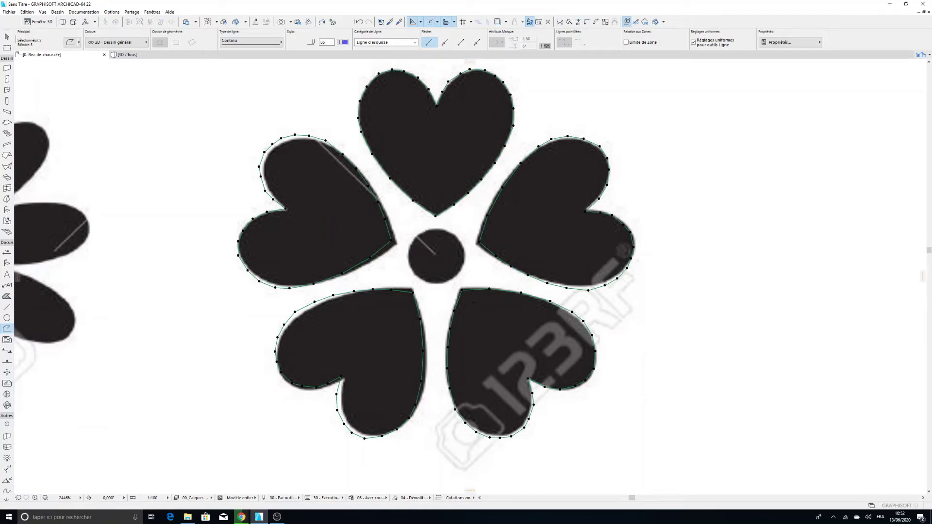
{"action": "key", "text": "ctrl+d"}
{"action": "left_click", "coordinate": [463, 292]}
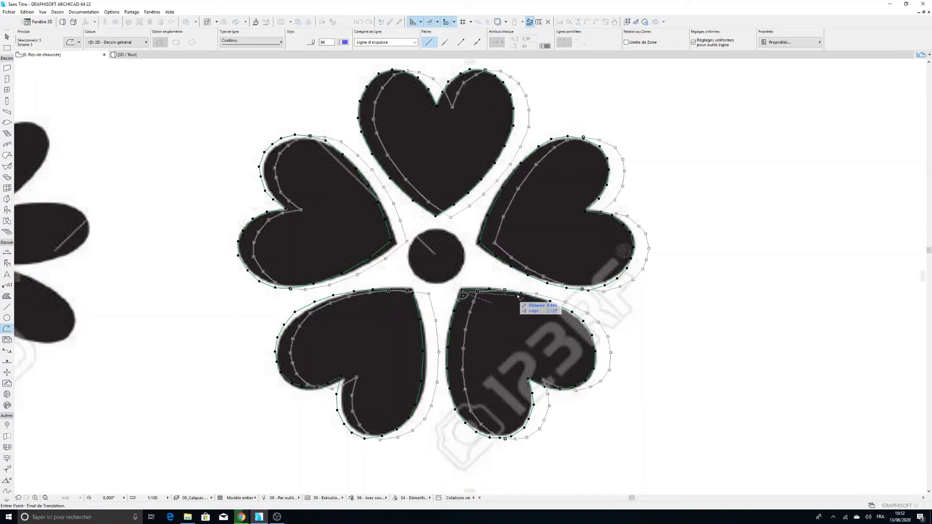
{"action": "scroll", "coordinate": [520, 306], "scroll_direction": "down", "scroll_amount": 3}
{"action": "left_click", "coordinate": [748, 278]}
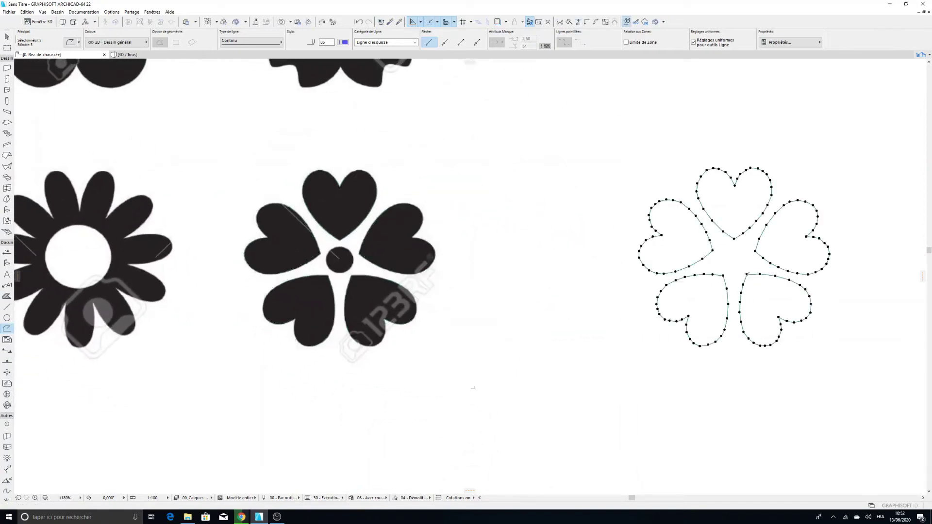
Draw a small full circle at the flower's centre, between the tips of the five heart outlines
{"action": "scroll", "coordinate": [728, 249], "scroll_direction": "up", "scroll_amount": 3}
{"action": "middle_click_drag", "start_coordinate": [718, 266], "coordinate": [589, 302]}
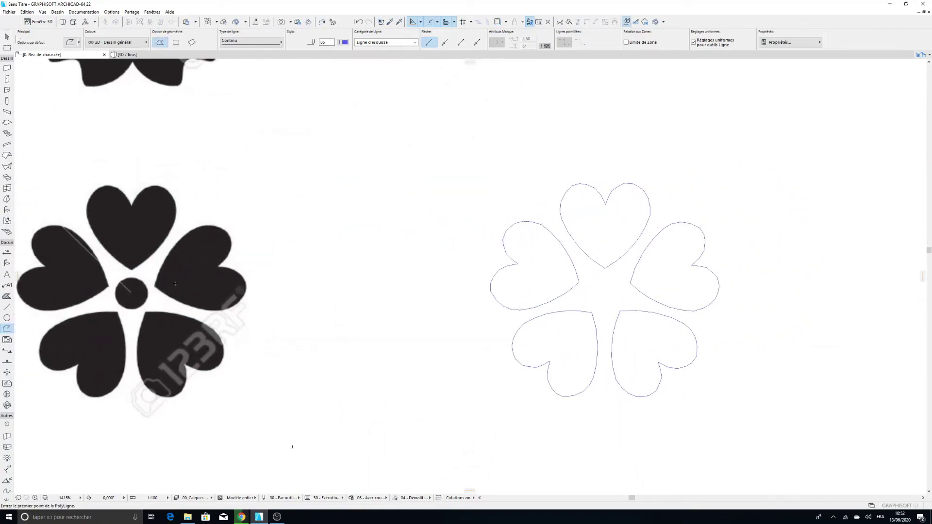
{"action": "left_click", "coordinate": [7, 318]}
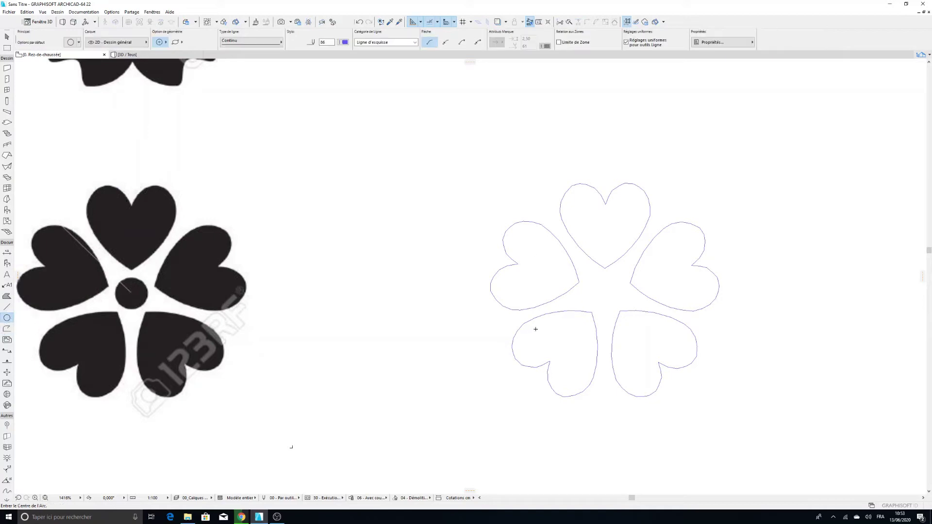
{"action": "scroll", "coordinate": [611, 279], "scroll_direction": "up", "scroll_amount": 3}
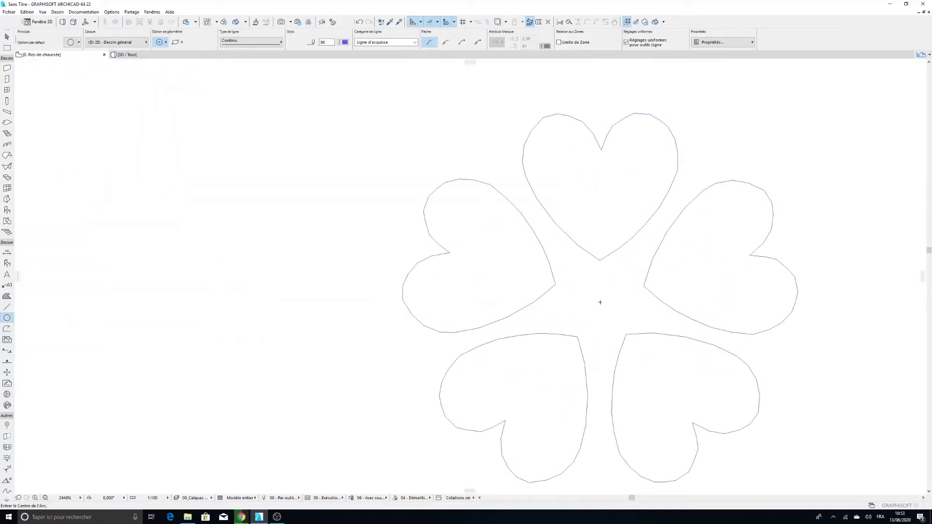
{"action": "left_click", "coordinate": [599, 303]}
{"action": "left_click", "coordinate": [614, 279]}
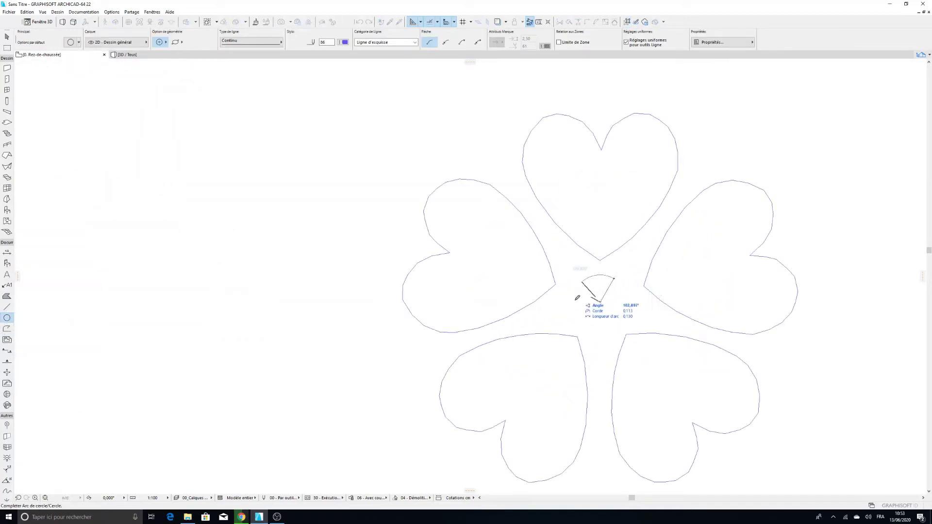
{"action": "left_click", "coordinate": [614, 279]}
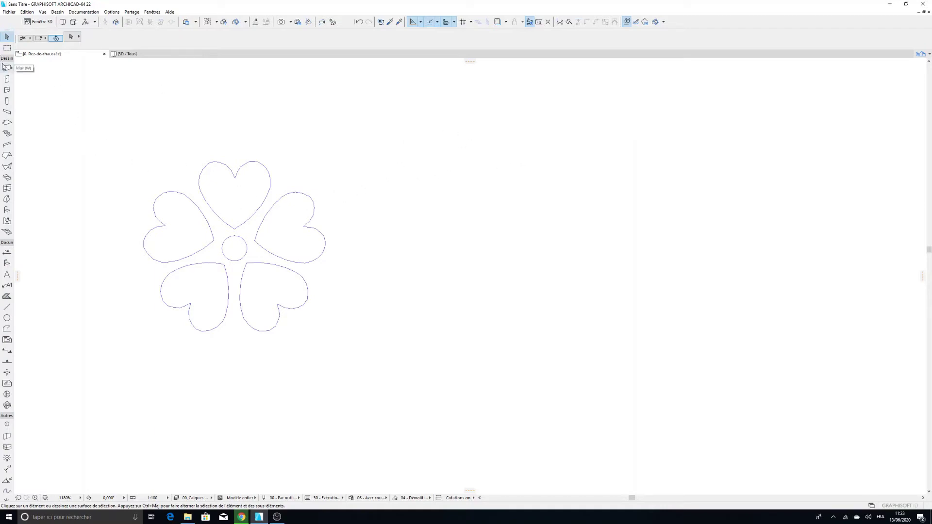
Configure the default slab settings with a thickness of 0,065 and an offset to the home storey of 0,065
{"action": "left_click", "coordinate": [6, 122]}
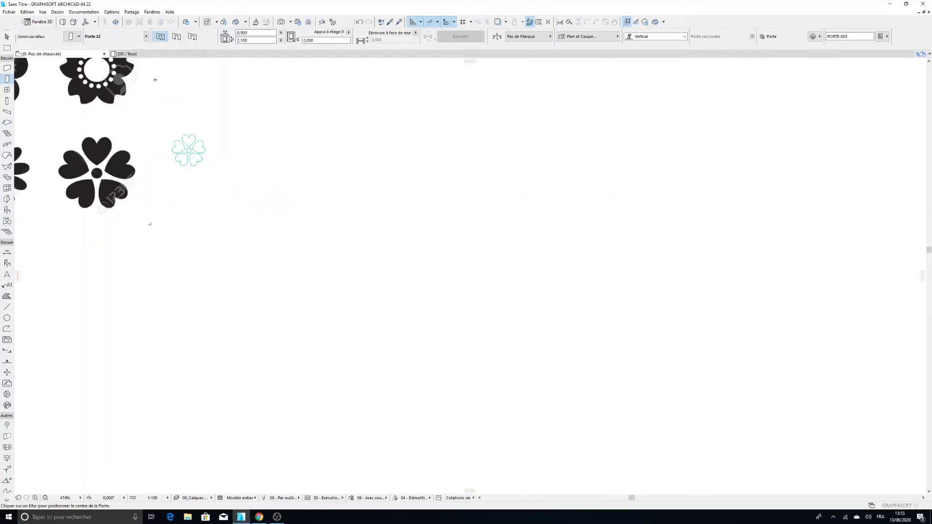
{"action": "left_click", "coordinate": [7, 122]}
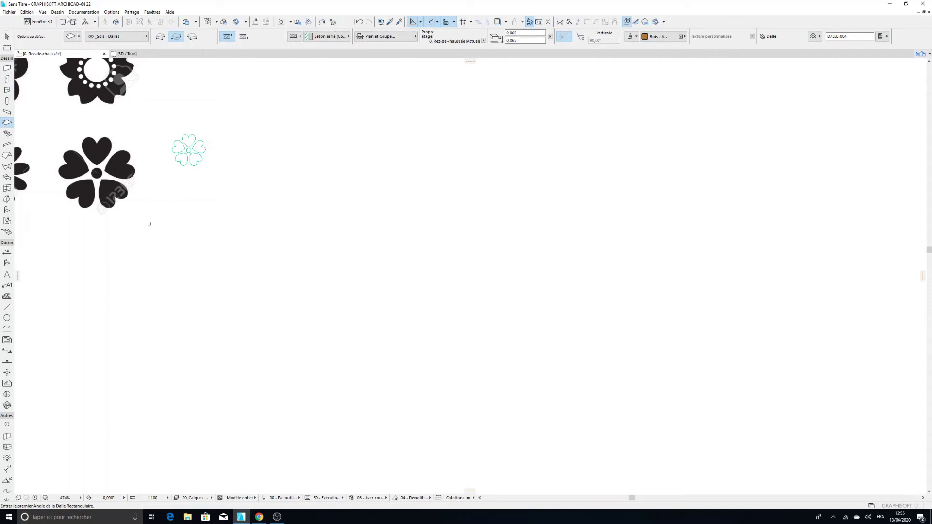
{"action": "left_click", "coordinate": [72, 37]}
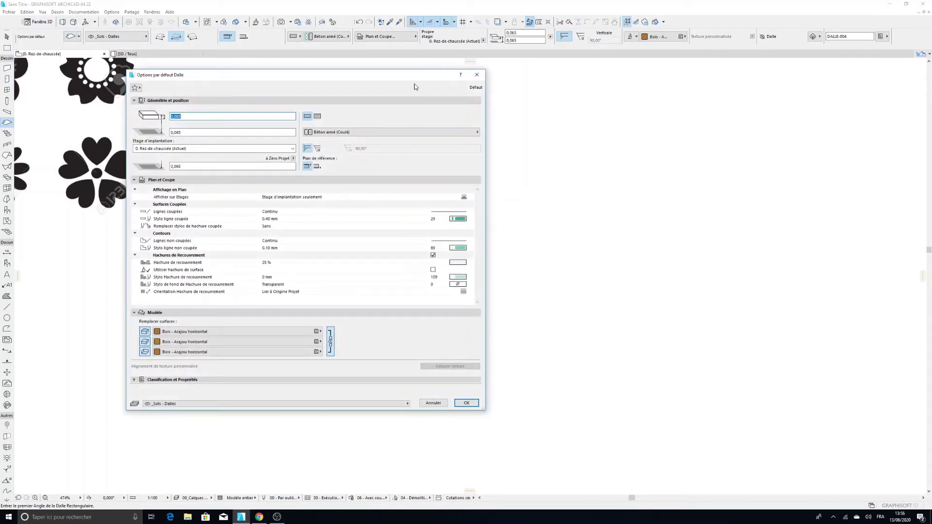
{"action": "left_click_drag", "start_coordinate": [253, 75], "coordinate": [414, 80]}
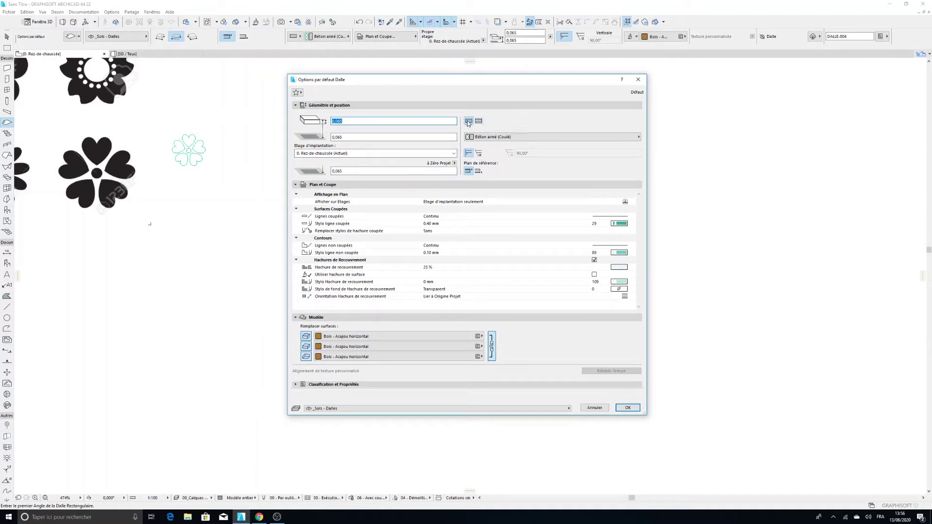
{"action": "left_click", "coordinate": [351, 121]}
{"action": "left_click_drag", "start_coordinate": [351, 121], "coordinate": [275, 132]}
{"action": "type", "text": "0"}
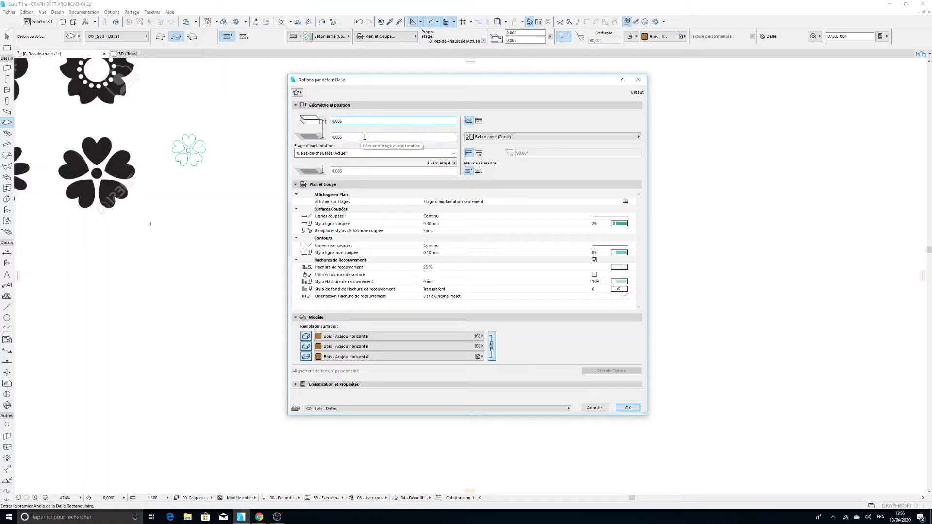
{"action": "left_click_drag", "start_coordinate": [362, 137], "coordinate": [291, 142]}
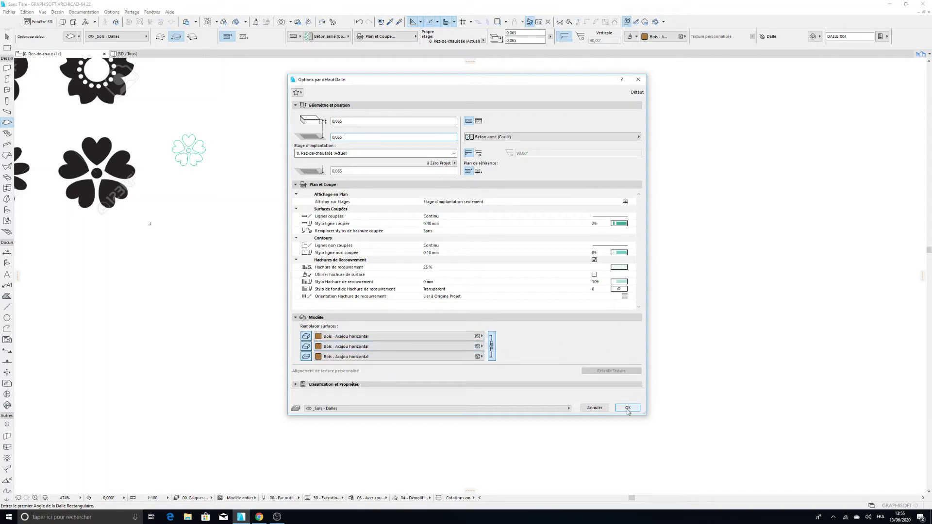
{"action": "left_click", "coordinate": [627, 408]}
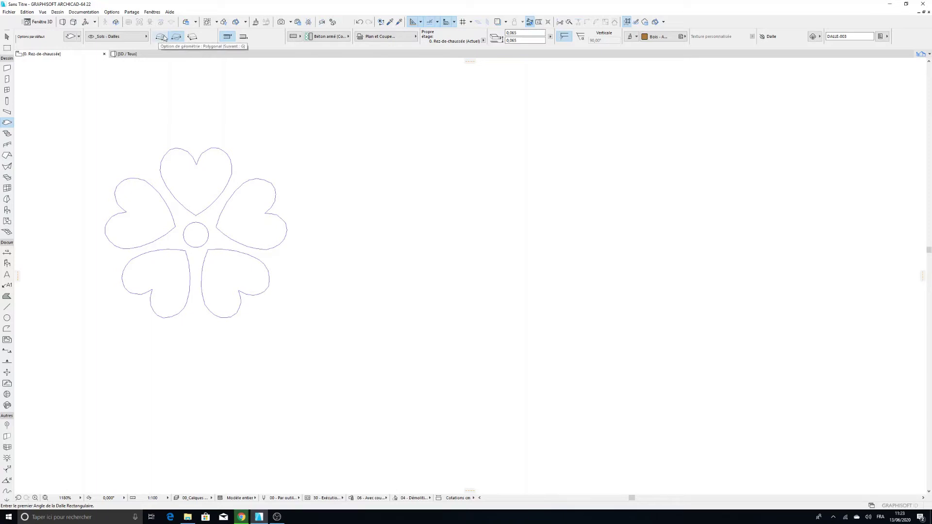
Draw a polygonal slab 0,9 wide and 2,1 high in the empty area beside the flower outlines
{"action": "left_click", "coordinate": [161, 38]}
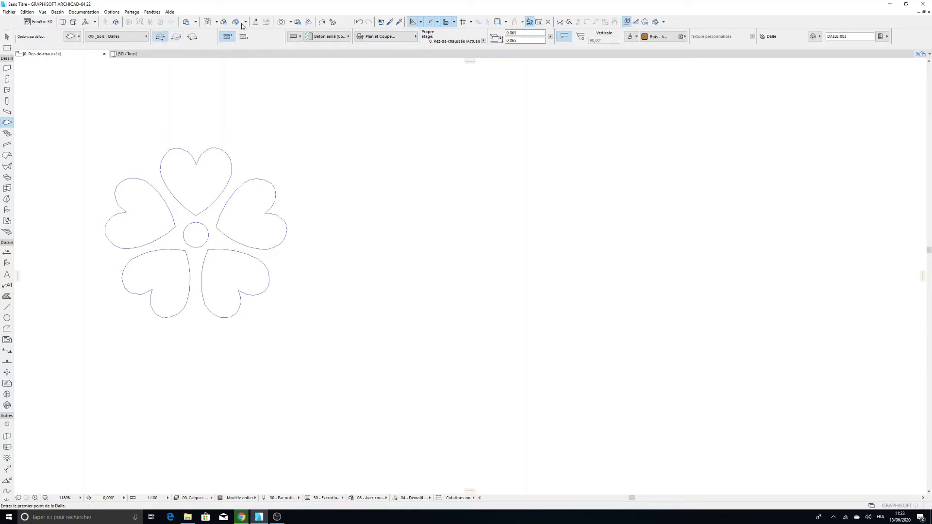
{"action": "left_click", "coordinate": [461, 175]}
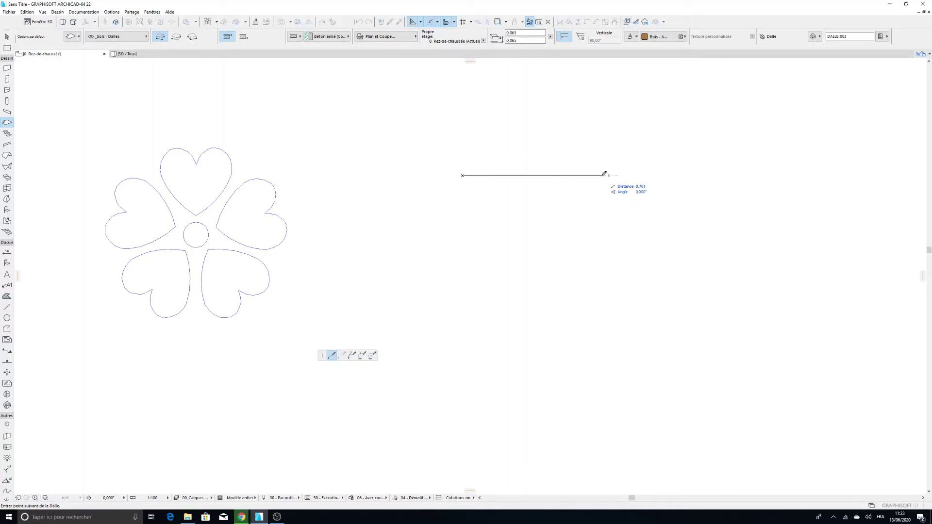
{"action": "type", "text": "0,9"}
{"action": "key", "text": "Return"}
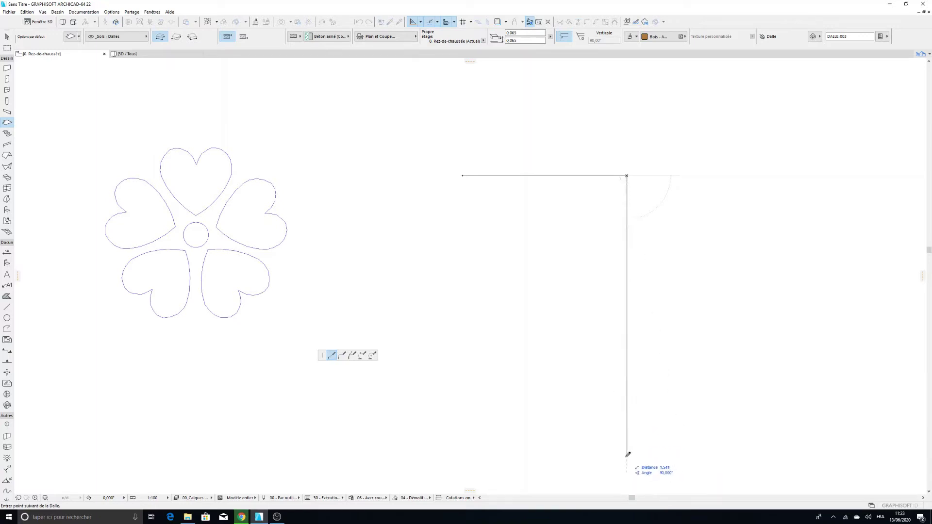
{"action": "type", "text": "2,1"}
{"action": "key", "text": "Return"}
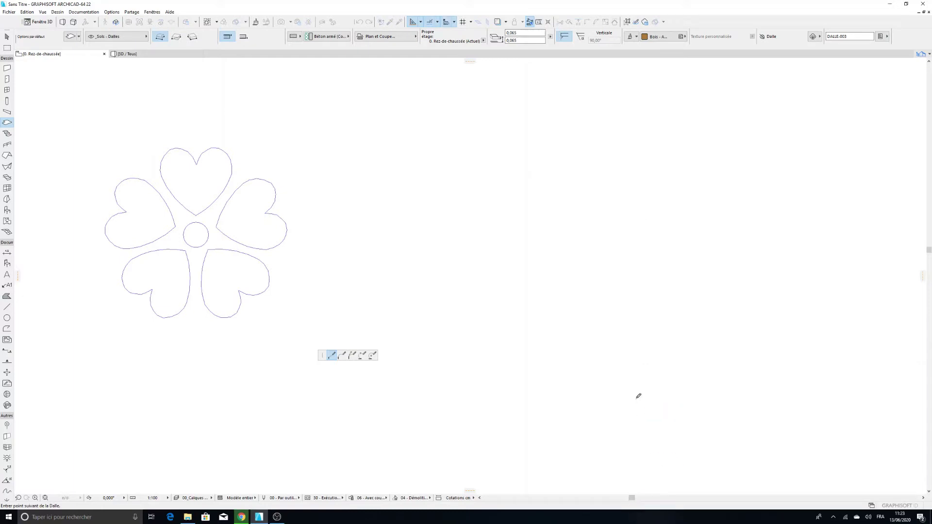
{"action": "scroll", "coordinate": [641, 330], "scroll_direction": "down", "scroll_amount": 3}
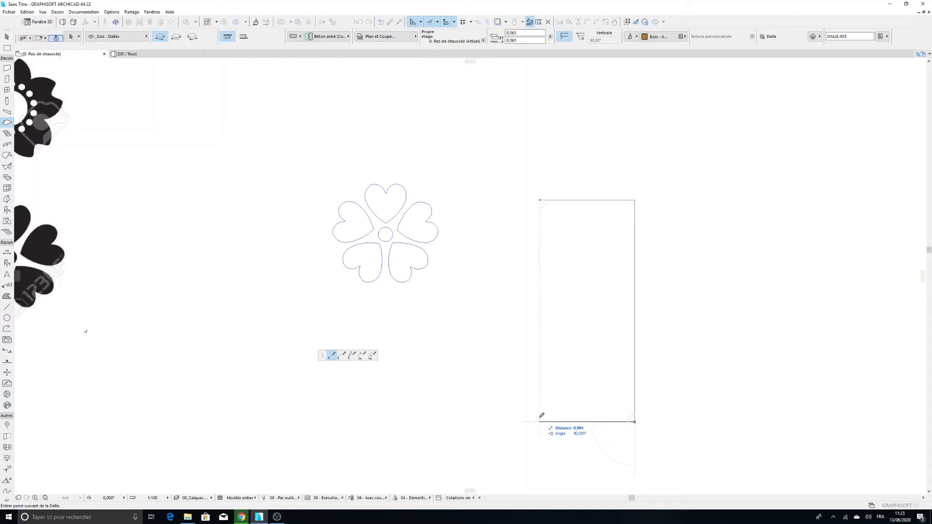
{"action": "left_click", "coordinate": [539, 200]}
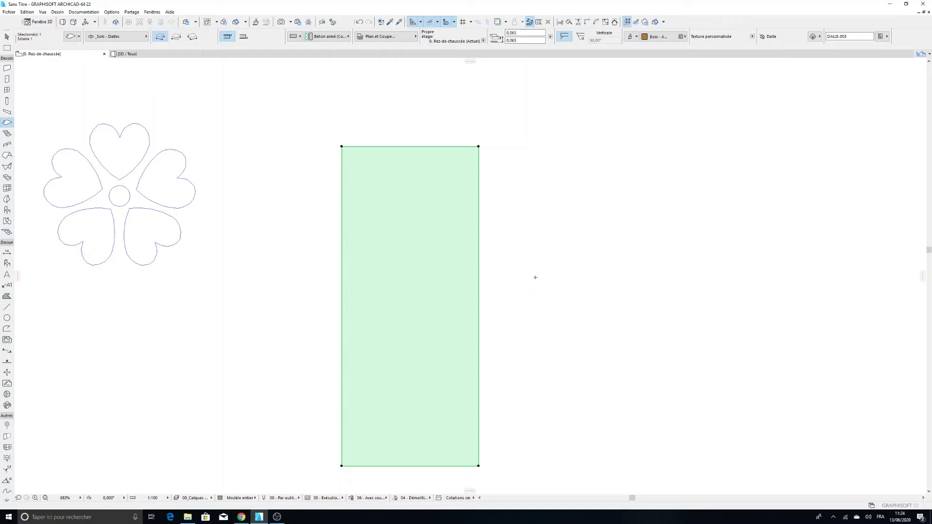
Paste a copy of the door slab in place, directly over the original
{"action": "key", "text": "ctrl+v"}
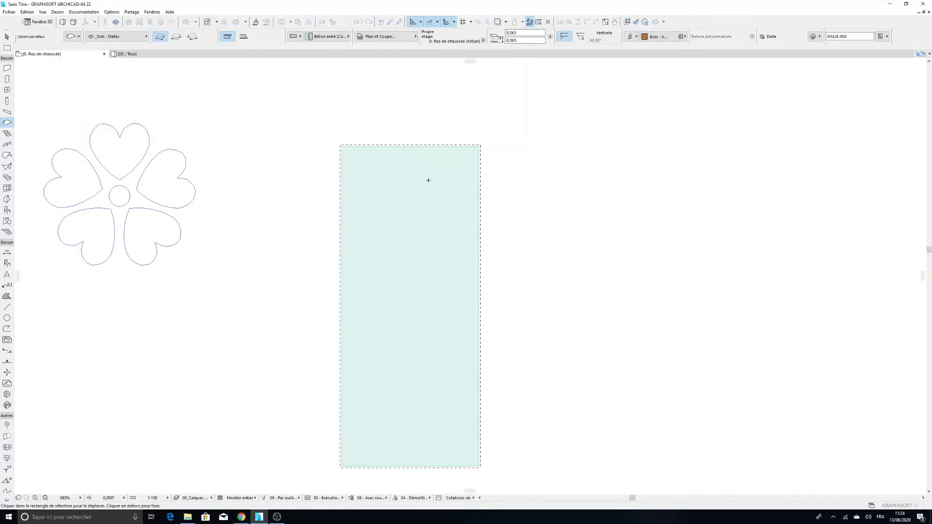
{"action": "right_click", "coordinate": [393, 225]}
{"action": "left_click", "coordinate": [432, 248]}
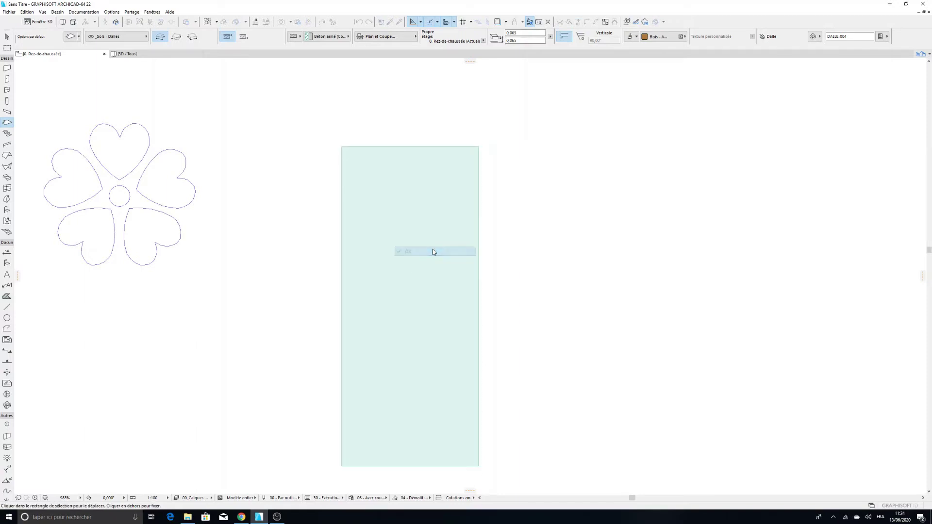
{"action": "scroll", "coordinate": [435, 297], "scroll_direction": "up", "scroll_amount": 1}
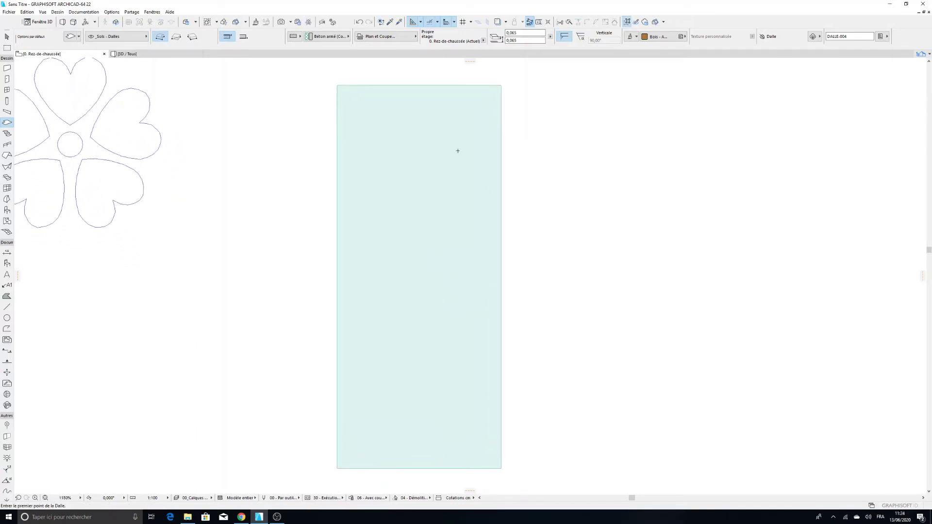
Offset all edges of one of the two stacked door slabs inward by 0,08 and clear the selection
{"action": "left_click", "coordinate": [501, 88]}
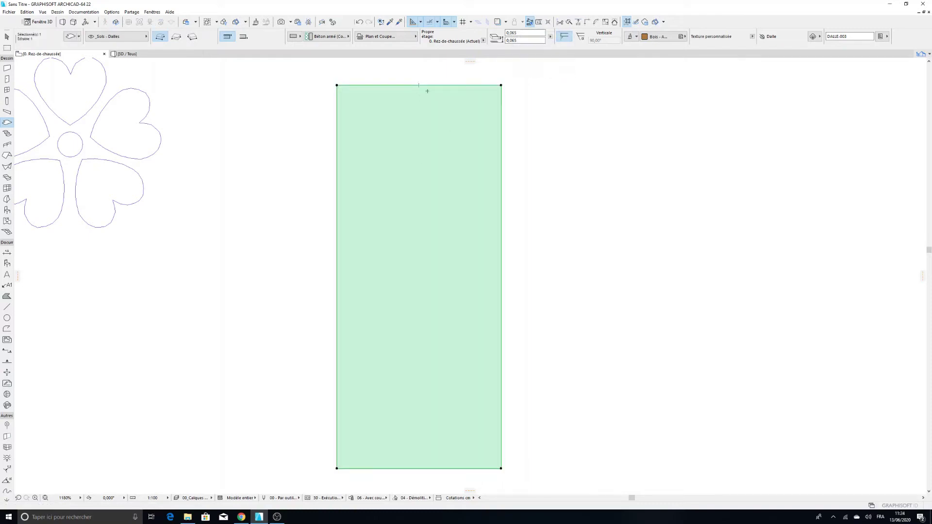
{"action": "left_click", "coordinate": [431, 85]}
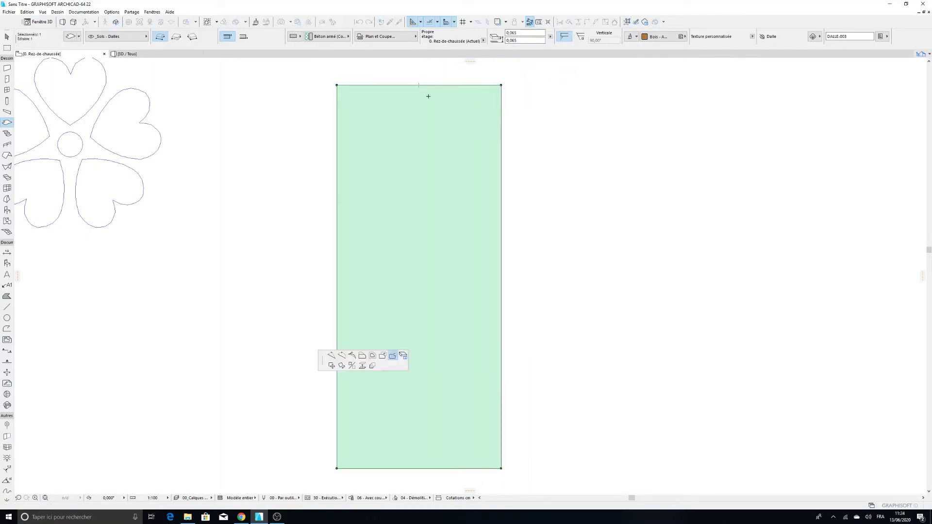
{"action": "left_click", "coordinate": [372, 356]}
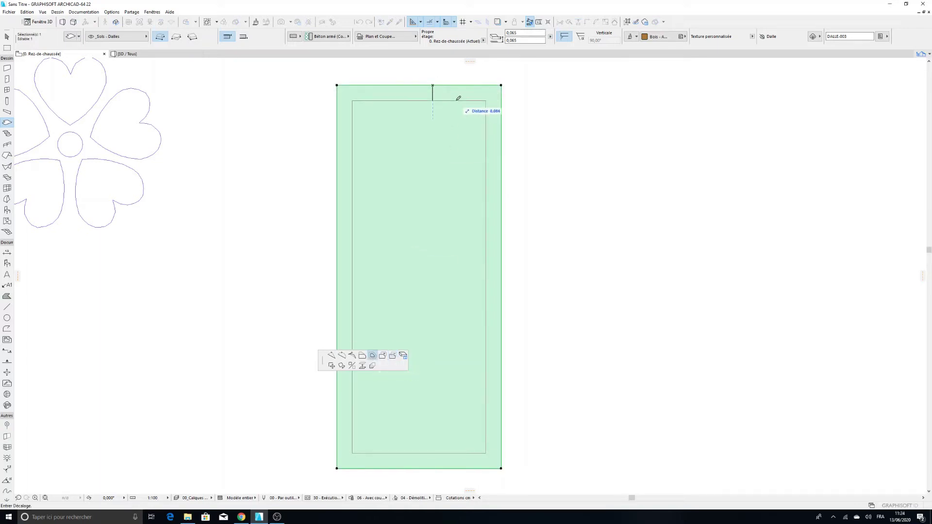
{"action": "type", "text": "0,08"}
{"action": "key", "text": "Return"}
{"action": "middle_click_drag", "start_coordinate": [476, 193], "coordinate": [410, 206]}
{"action": "key", "text": "Escape"}
{"action": "scroll", "coordinate": [364, 129], "scroll_direction": "up", "scroll_amount": 3}
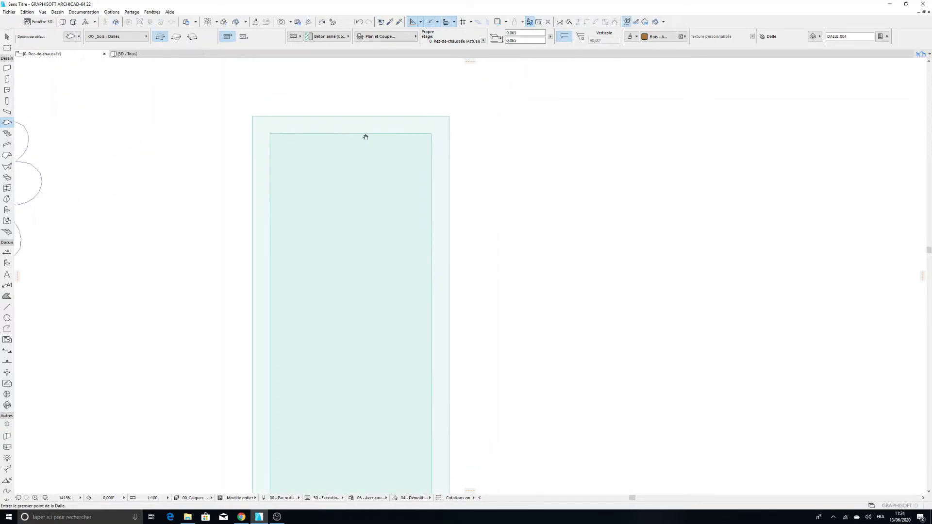
Cut a rectangular opening in the outer door slab along the inner slab's outline, leaving a frame, and clear the selection
{"action": "scroll", "coordinate": [394, 155], "scroll_direction": "down", "scroll_amount": 4}
{"action": "scroll", "coordinate": [394, 144], "scroll_direction": "up", "scroll_amount": 2}
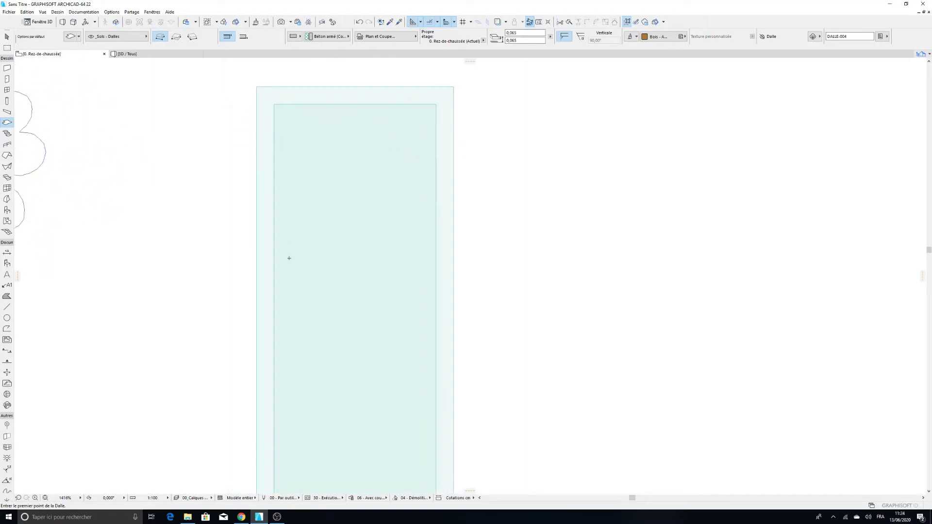
{"action": "middle_click_drag", "start_coordinate": [289, 258], "coordinate": [325, 209]}
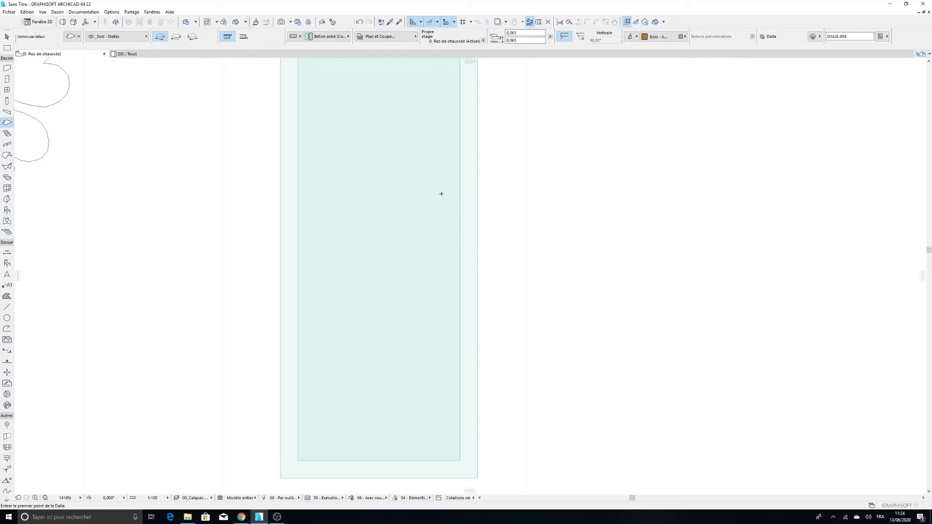
{"action": "middle_click_drag", "start_coordinate": [441, 193], "coordinate": [449, 249]}
{"action": "scroll", "coordinate": [456, 155], "scroll_direction": "up", "scroll_amount": 1}
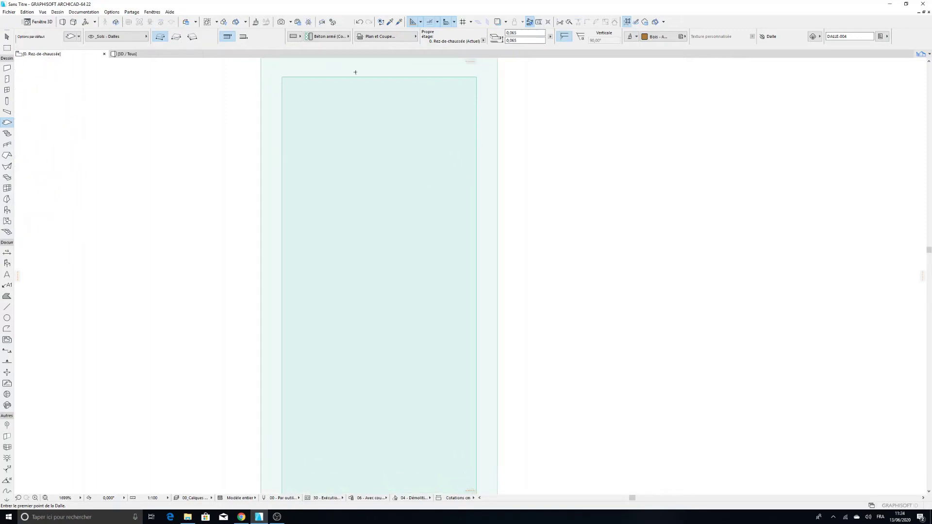
{"action": "scroll", "coordinate": [353, 173], "scroll_direction": "down", "scroll_amount": 3}
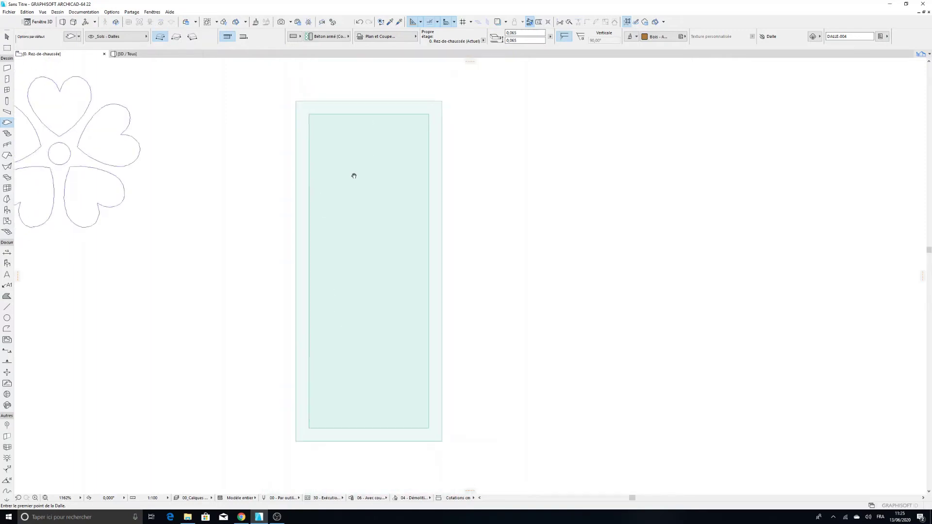
{"action": "left_click", "coordinate": [445, 116], "text": "shift"}
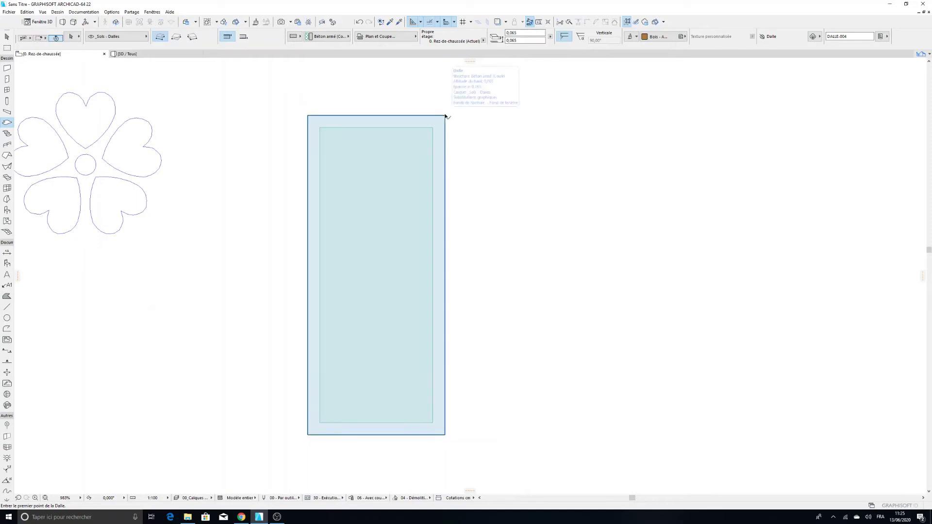
{"action": "left_click", "coordinate": [445, 116], "text": "shift"}
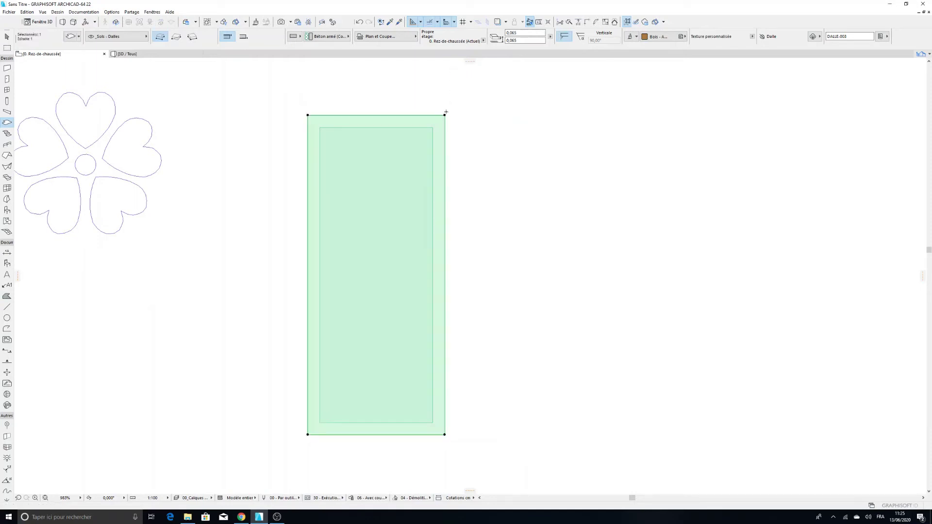
{"action": "left_click", "coordinate": [445, 115]}
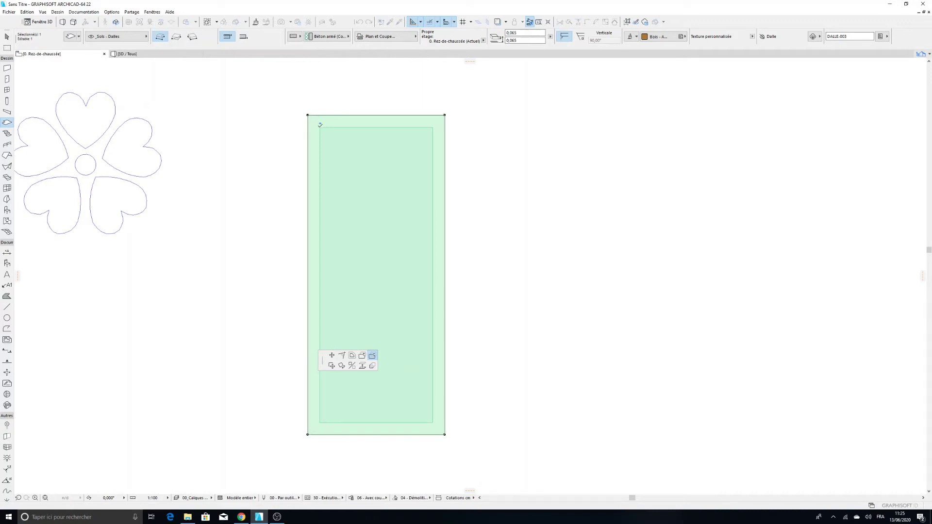
{"action": "left_click", "coordinate": [320, 127]}
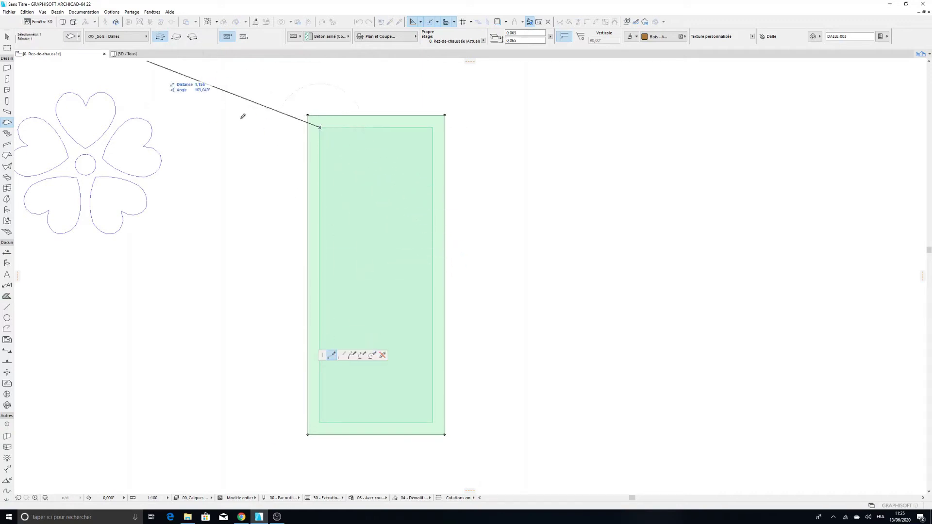
{"action": "left_click", "coordinate": [176, 38]}
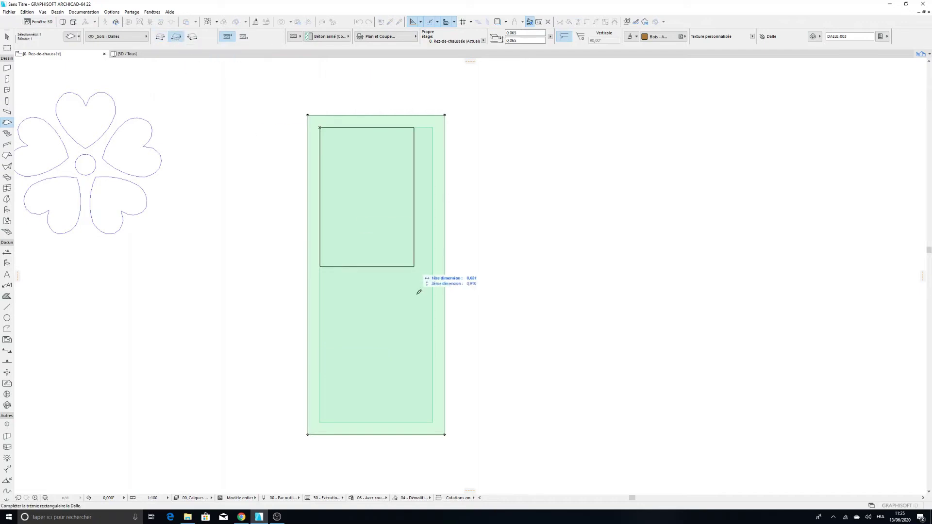
{"action": "left_click", "coordinate": [434, 422]}
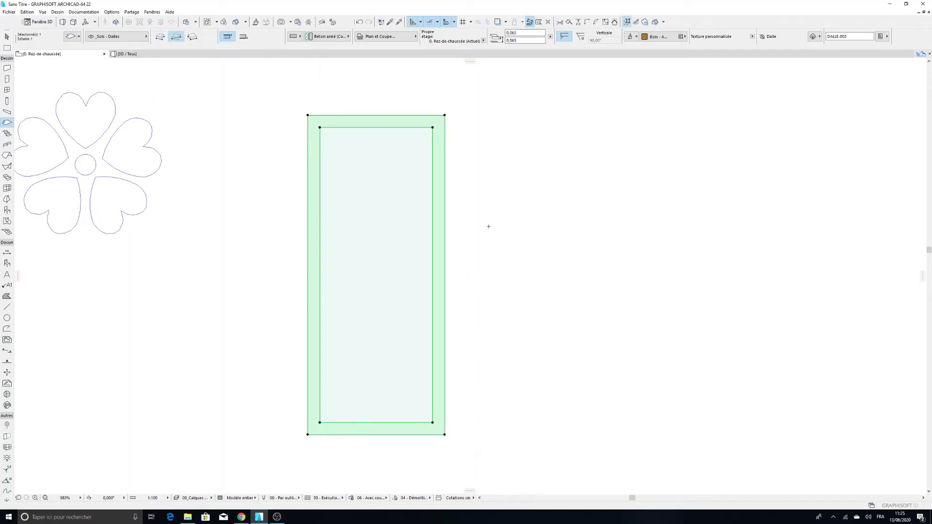
{"action": "key", "text": "Escape"}
Select the outer frame slab and review its thickness and elevation settings
{"action": "middle_click_drag", "start_coordinate": [392, 214], "coordinate": [357, 239]}
{"action": "scroll", "coordinate": [388, 239], "scroll_direction": "up", "scroll_amount": 2}
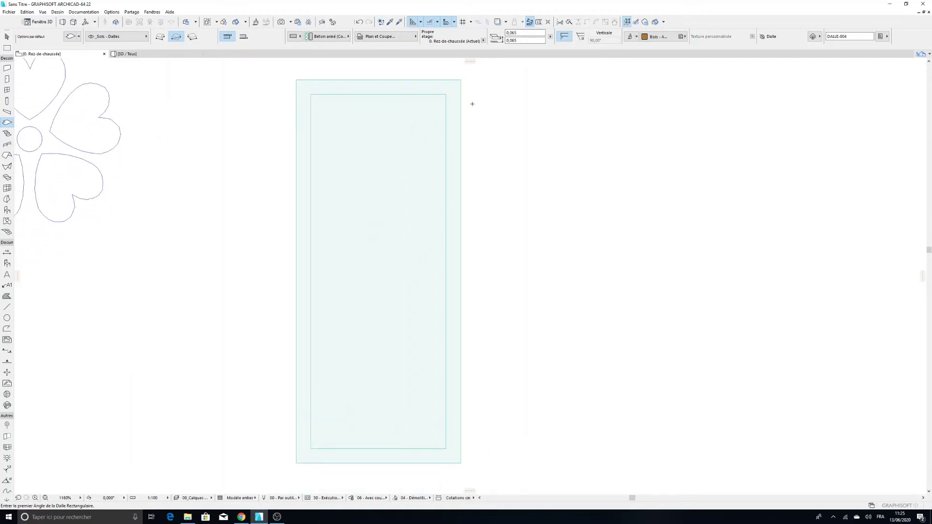
{"action": "left_click", "coordinate": [459, 110], "text": "shift"}
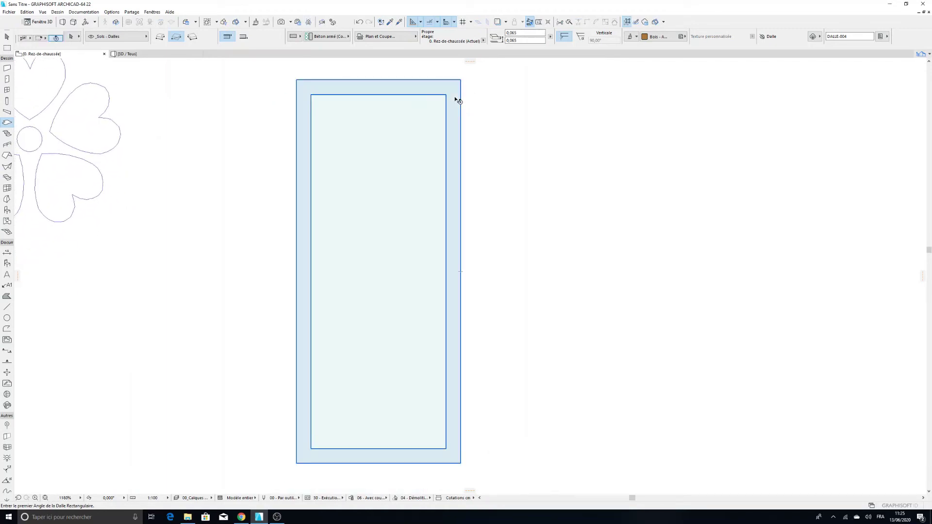
{"action": "left_click", "coordinate": [459, 101], "text": "shift"}
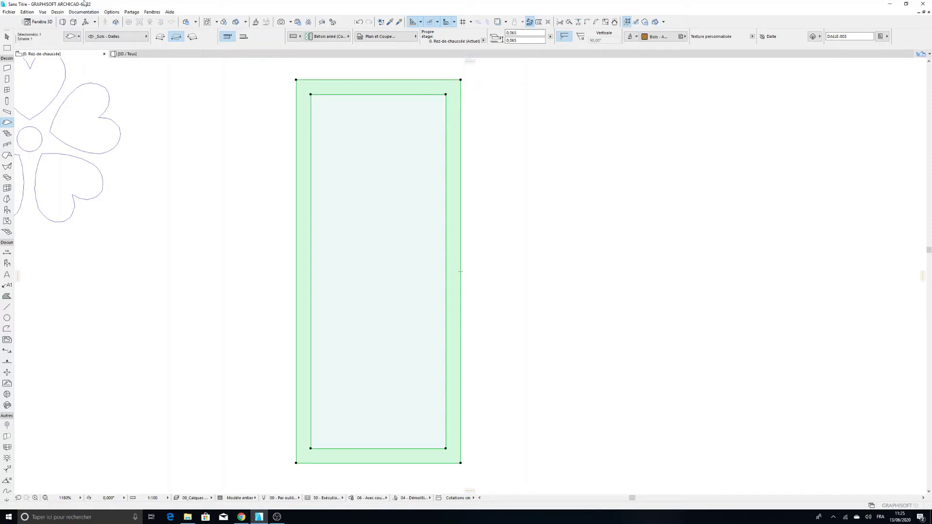
{"action": "left_click", "coordinate": [70, 37]}
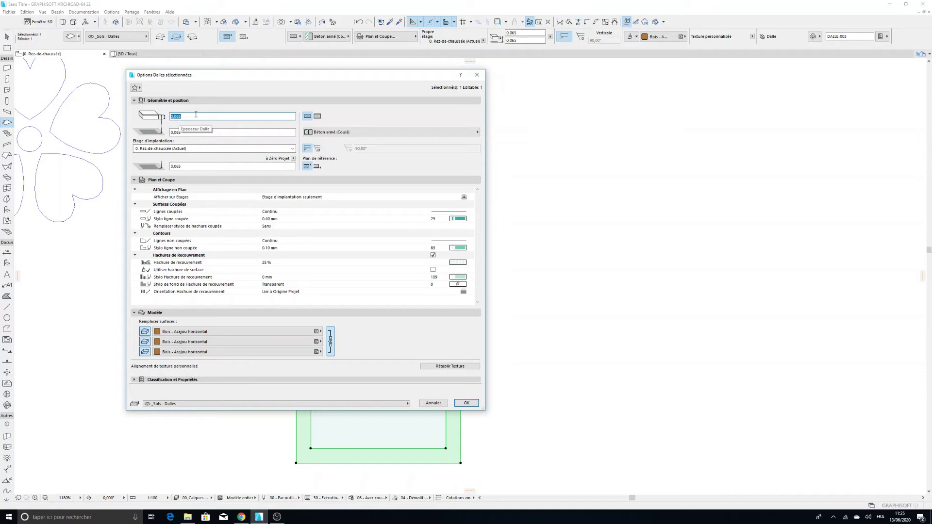
{"action": "left_click", "coordinate": [465, 403]}
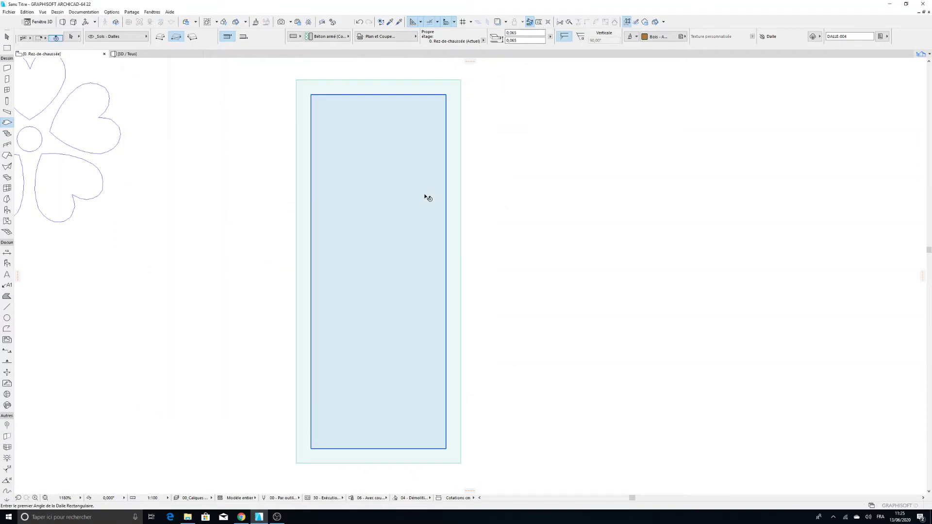
Set the inner panel slab's thickness to 0,035 and its elevation offset to 0,050, and clear the selection
{"action": "left_click", "coordinate": [427, 197]}
{"action": "key", "text": "ctrl+t"}
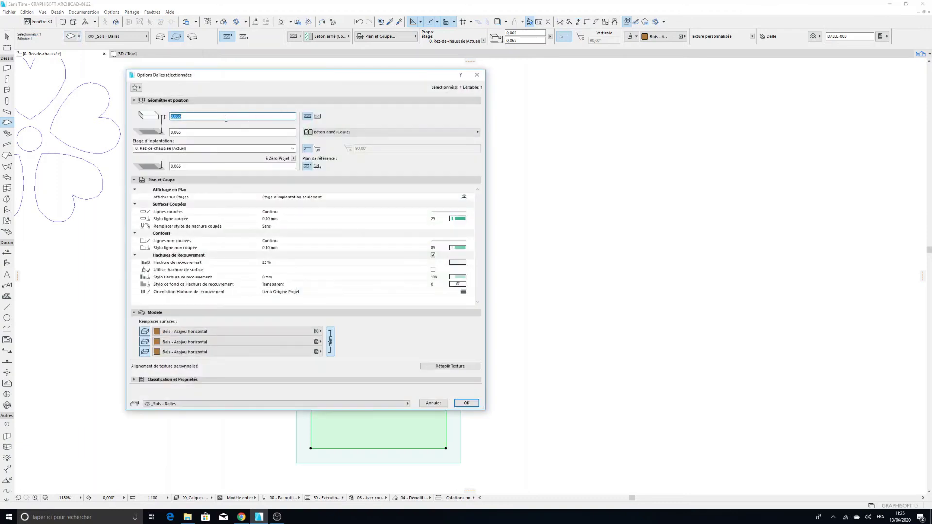
{"action": "type", "text": "0"}
{"action": "key", "text": "Tab"}
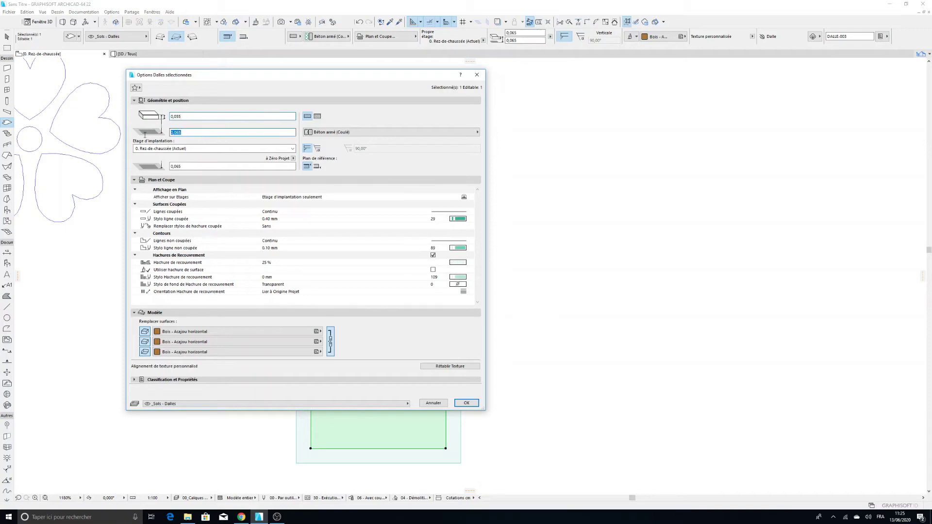
{"action": "type", "text": "0"}
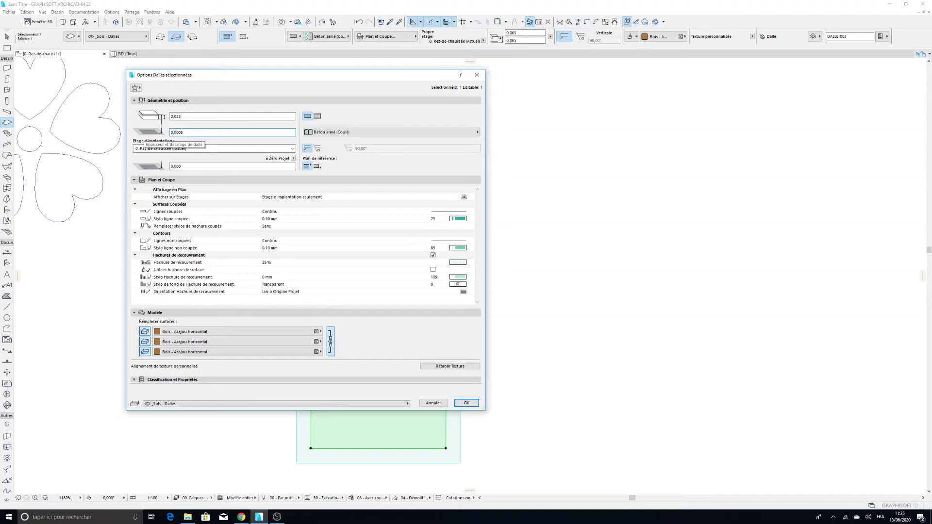
{"action": "key", "text": "BackSpace"}
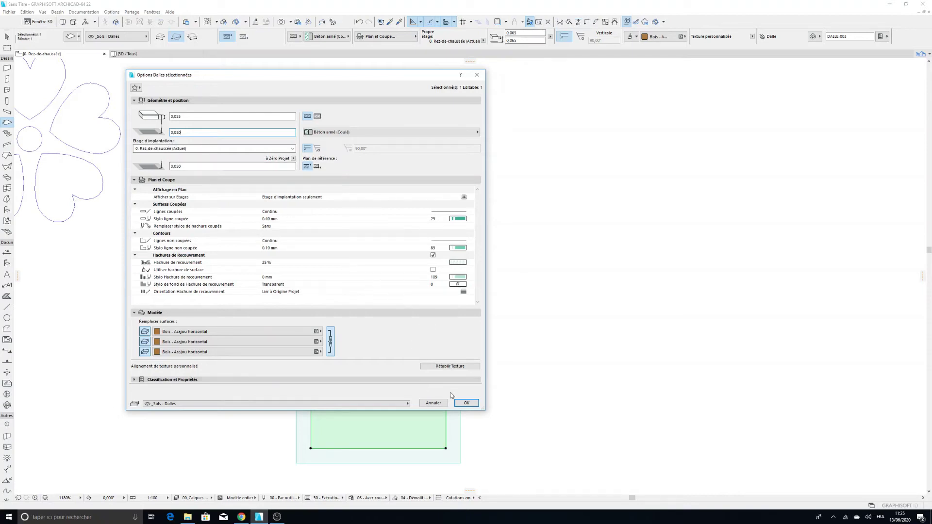
{"action": "left_click", "coordinate": [466, 403]}
{"action": "scroll", "coordinate": [412, 333], "scroll_direction": "down", "scroll_amount": 3}
{"action": "key", "text": "Escape"}
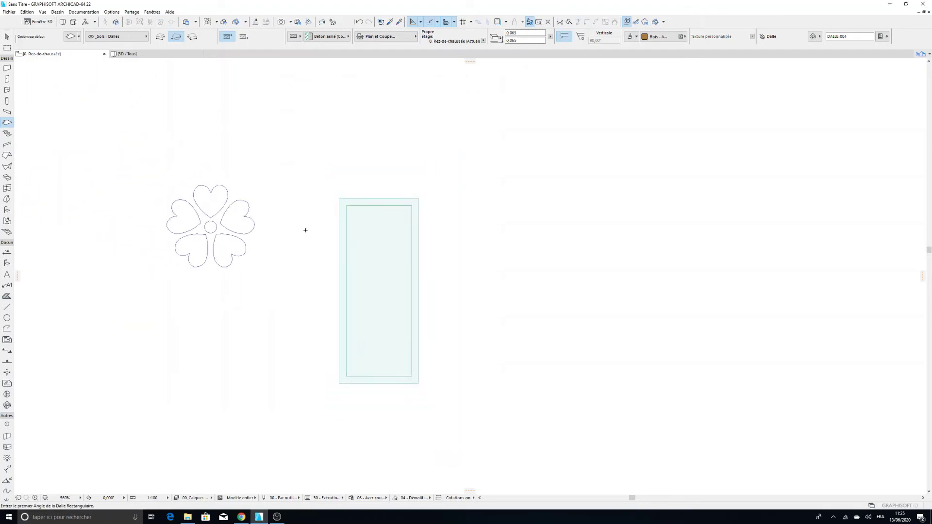
Examine the door in the 3D view from several angles, checking the recess of the inner panel within the frame
{"action": "left_click", "coordinate": [153, 54]}
{"action": "scroll", "coordinate": [304, 384], "scroll_direction": "up", "scroll_amount": 4}
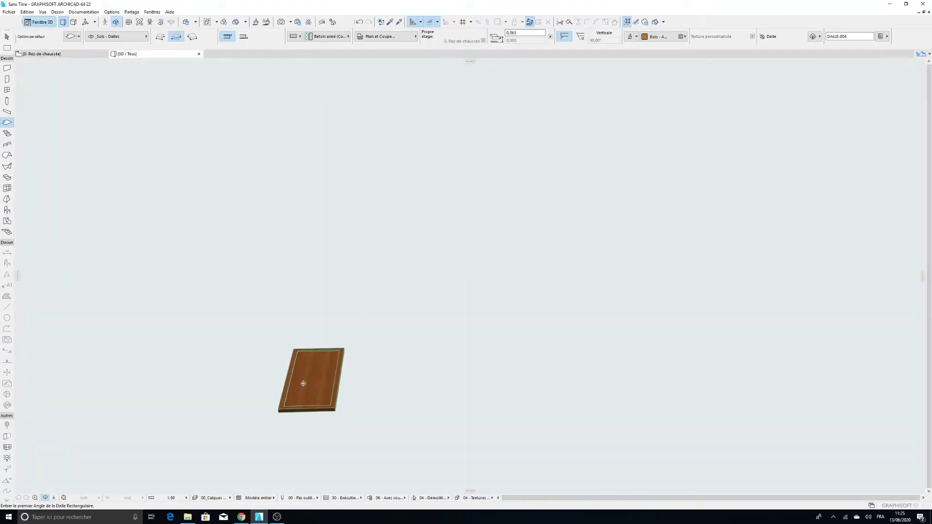
{"action": "scroll", "coordinate": [306, 380], "scroll_direction": "up", "scroll_amount": 2}
{"action": "middle_click_drag", "start_coordinate": [305, 379], "coordinate": [318, 287], "text": "shift"}
{"action": "scroll", "coordinate": [370, 275], "scroll_direction": "up", "scroll_amount": 4}
{"action": "scroll", "coordinate": [316, 228], "scroll_direction": "down", "scroll_amount": 3}
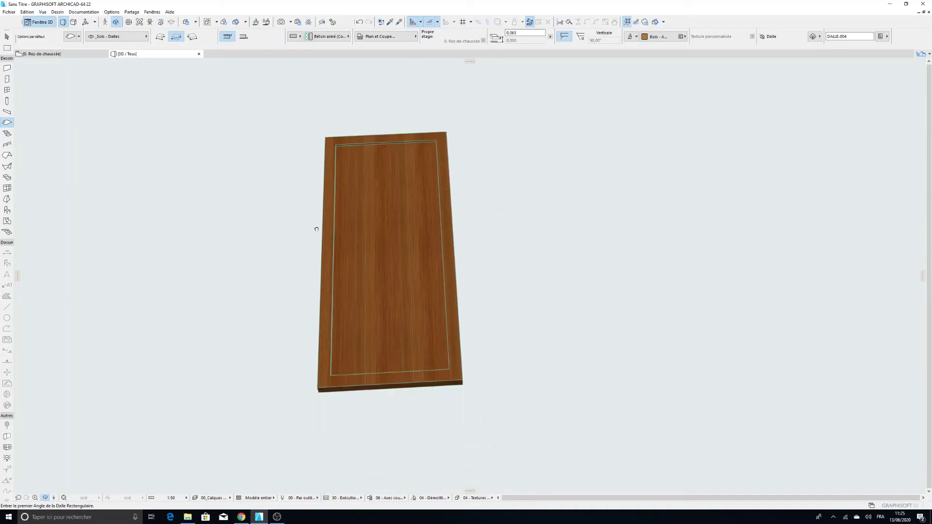
{"action": "scroll", "coordinate": [433, 223], "scroll_direction": "up", "scroll_amount": 2}
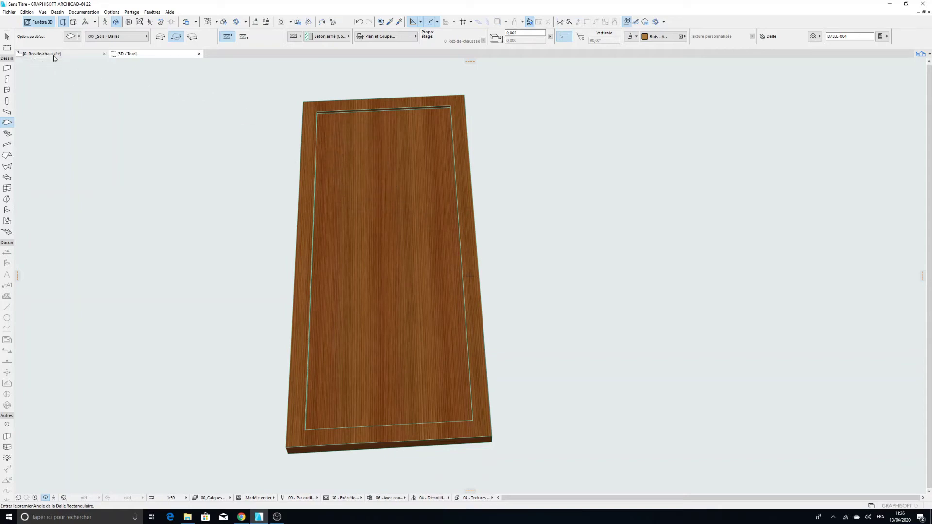
Select the whole flower motif in the ground-floor plan and move it horizontally closer to the door
{"action": "left_click", "coordinate": [41, 53]}
{"action": "scroll", "coordinate": [368, 254], "scroll_direction": "up", "scroll_amount": 3}
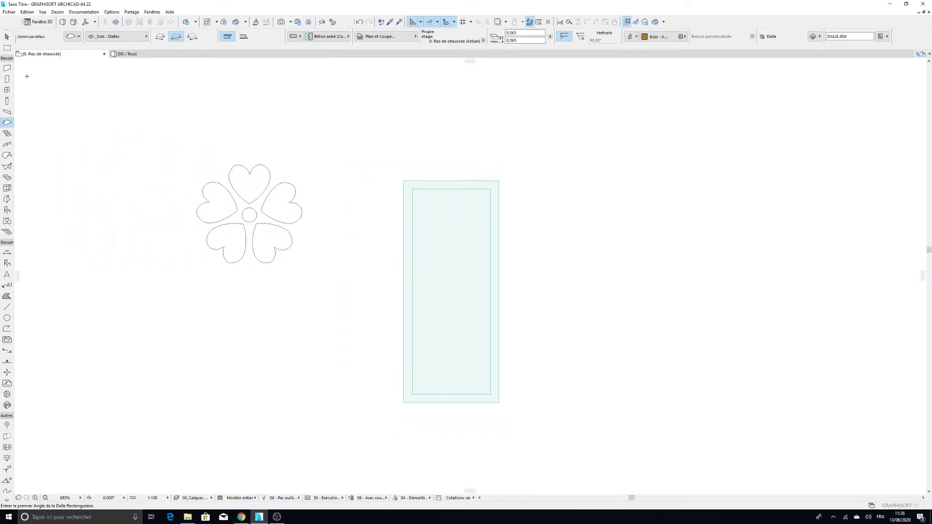
{"action": "left_click", "coordinate": [7, 36]}
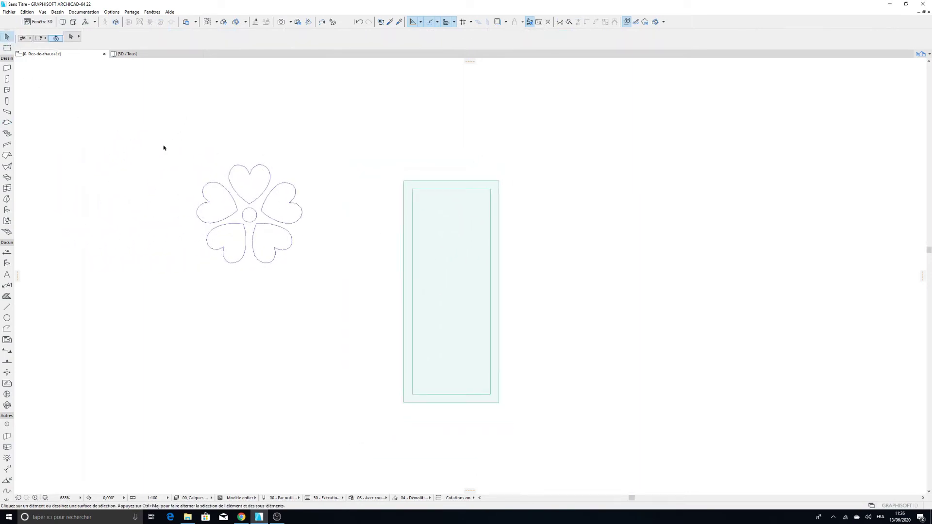
{"action": "left_click_drag", "start_coordinate": [163, 147], "coordinate": [330, 291]}
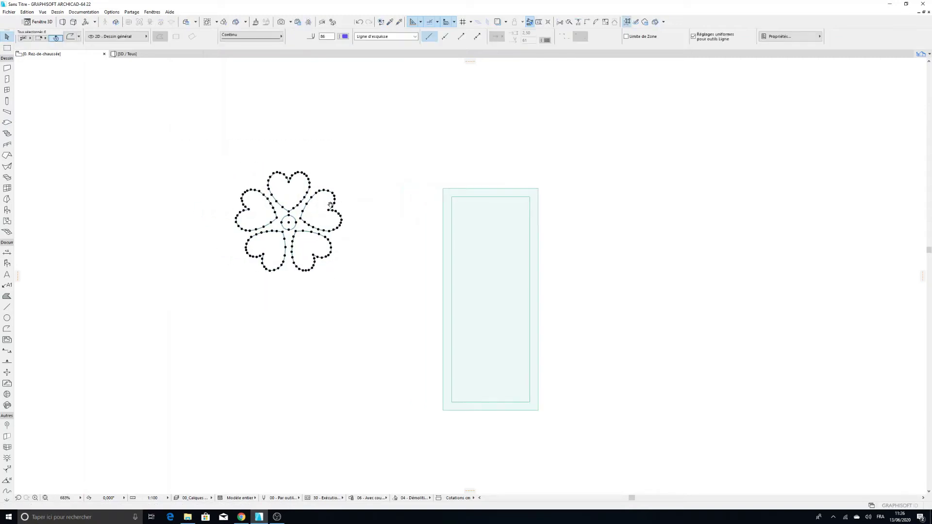
{"action": "scroll", "coordinate": [330, 205], "scroll_direction": "up", "scroll_amount": 1}
{"action": "left_click", "coordinate": [281, 226]}
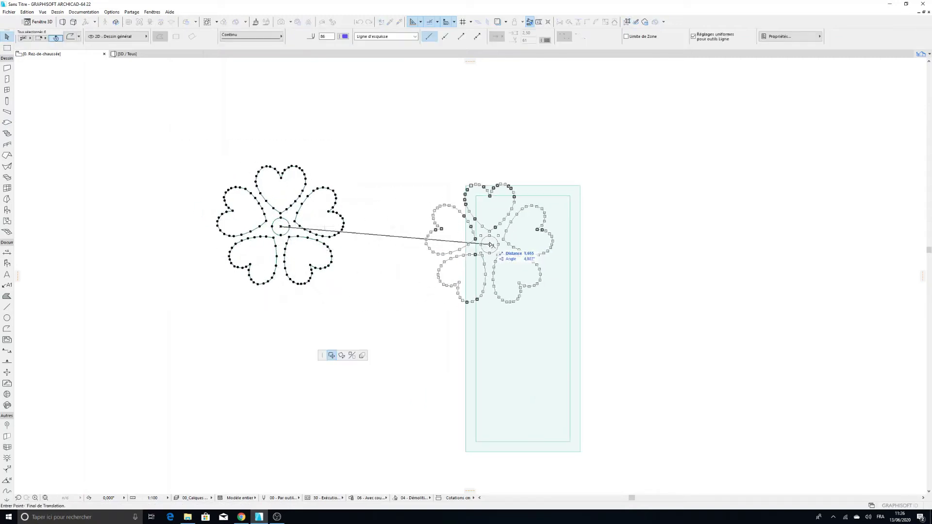
{"action": "left_click", "coordinate": [346, 227]}
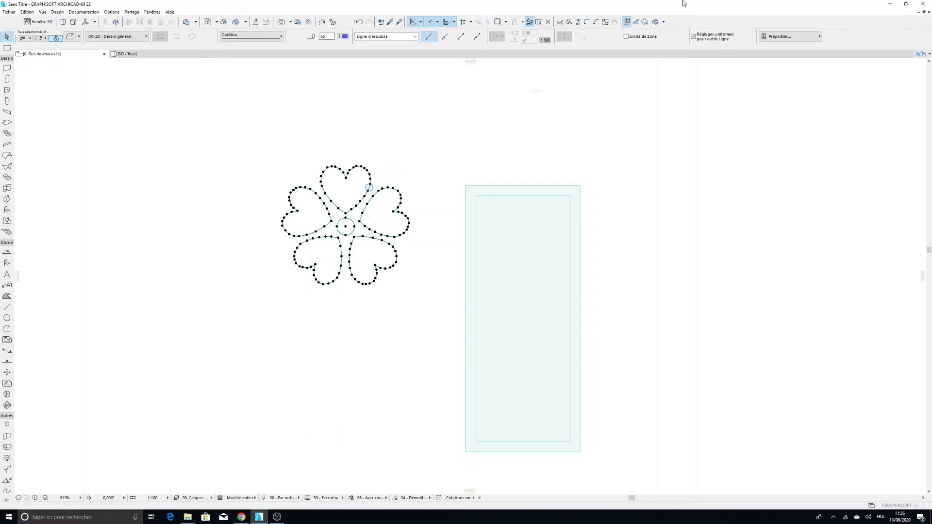
Resize the flower motif graphically about its centre circle to a little under half its size
{"action": "left_click", "coordinate": [605, 22]}
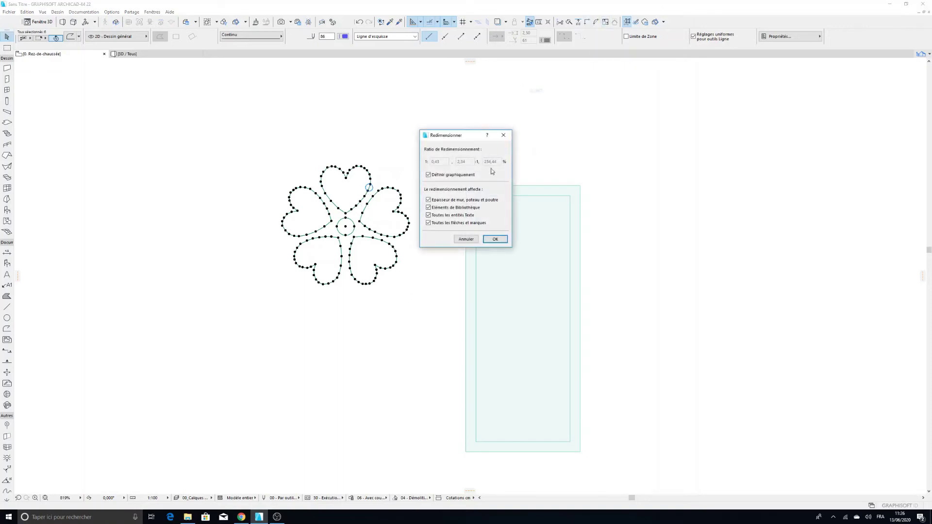
{"action": "left_click", "coordinate": [495, 239]}
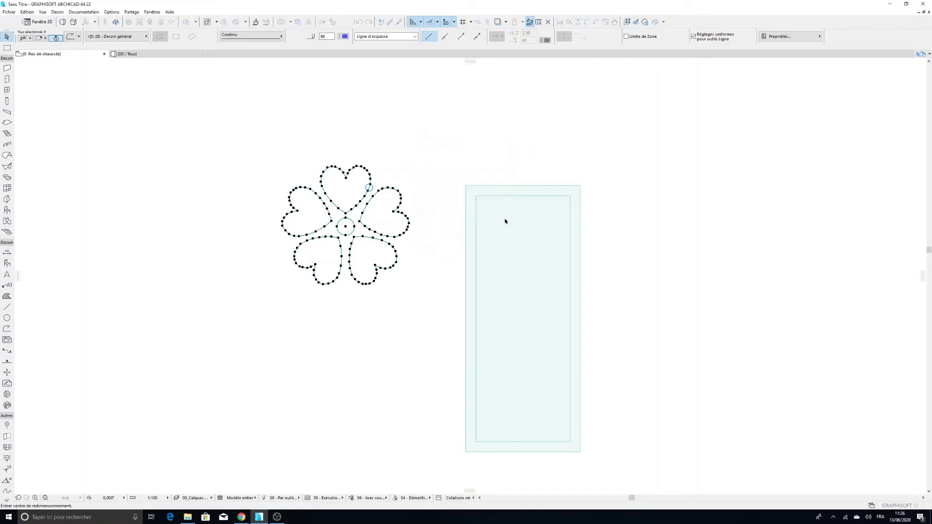
{"action": "scroll", "coordinate": [340, 229], "scroll_direction": "up", "scroll_amount": 3}
{"action": "left_click", "coordinate": [345, 226]}
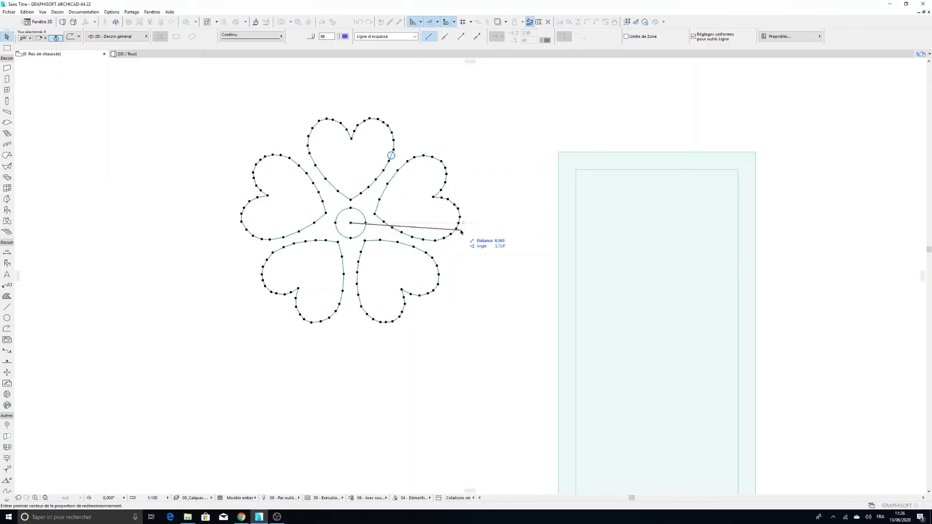
{"action": "left_click", "coordinate": [473, 223]}
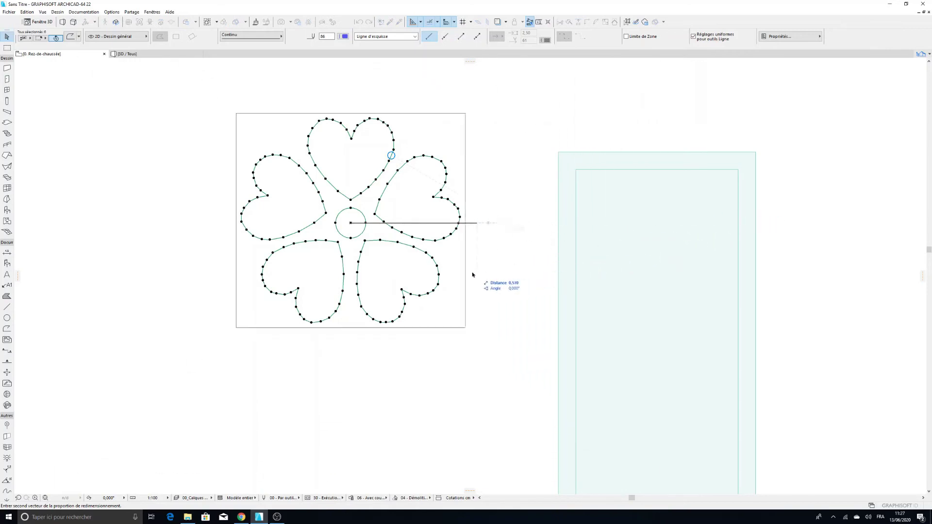
{"action": "left_click", "coordinate": [406, 292]}
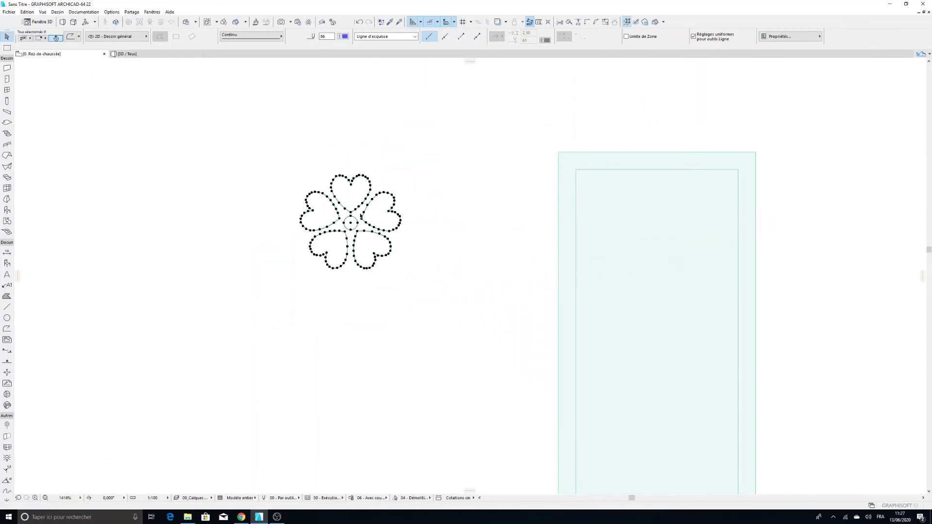
Move the resized flower into the upper-left corner of the inner door panel, shift it slightly down, and clear the selection
{"action": "left_click", "coordinate": [349, 221]}
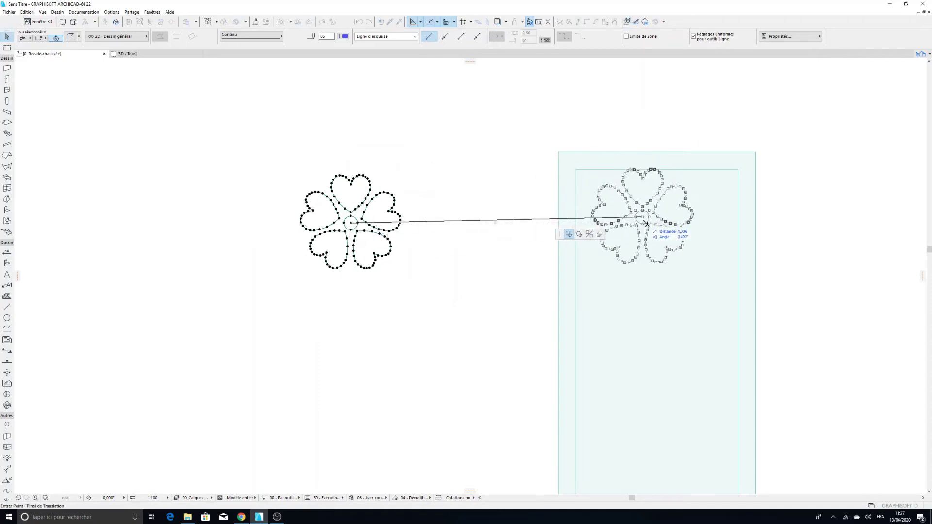
{"action": "left_click", "coordinate": [632, 223]}
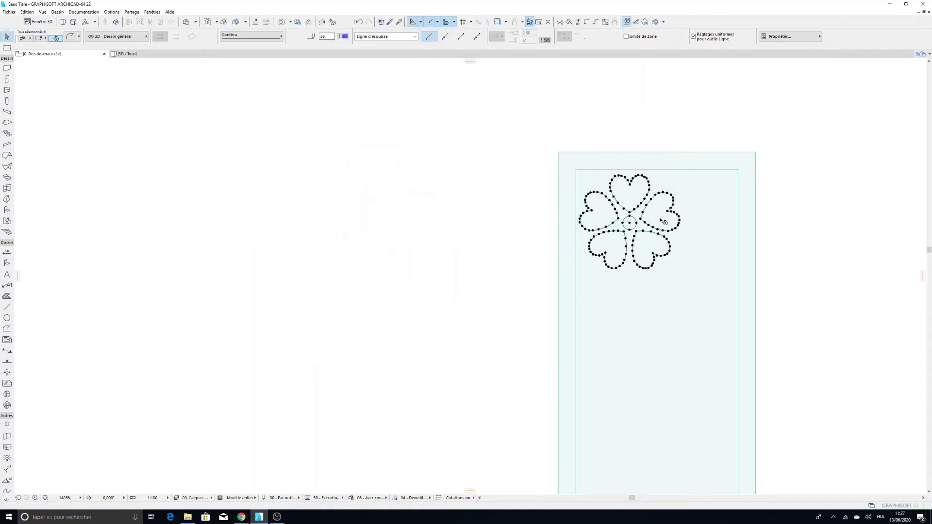
{"action": "scroll", "coordinate": [552, 165], "scroll_direction": "down", "scroll_amount": 2}
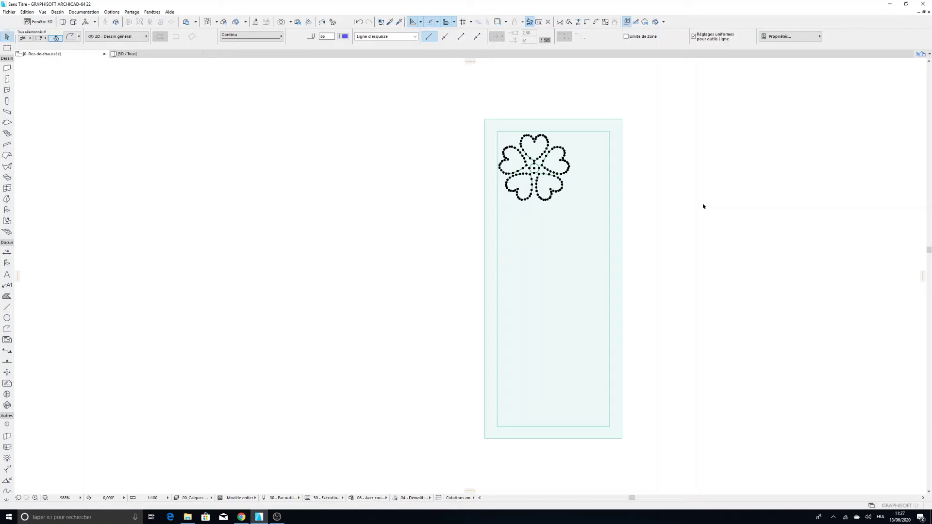
{"action": "left_click", "coordinate": [536, 171]}
{"action": "left_click", "coordinate": [535, 175]}
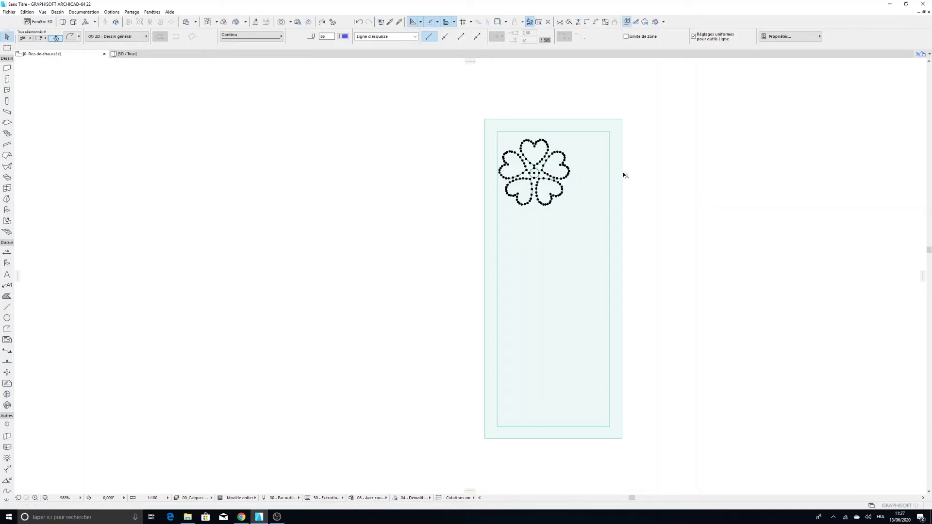
{"action": "left_click", "coordinate": [623, 172]}
{"action": "middle_click_drag", "start_coordinate": [538, 186], "coordinate": [471, 201]}
{"action": "scroll", "coordinate": [471, 201], "scroll_direction": "up", "scroll_amount": 3}
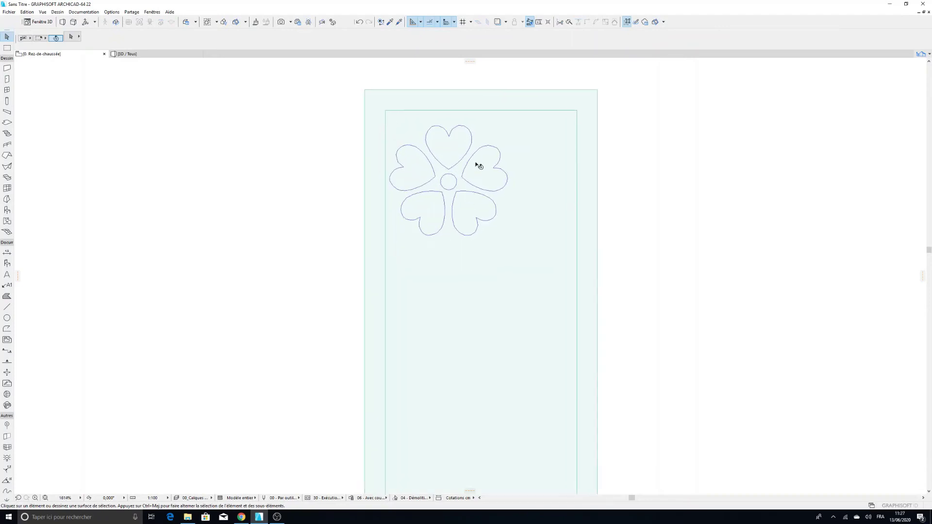
{"action": "scroll", "coordinate": [477, 165], "scroll_direction": "down", "scroll_amount": 3}
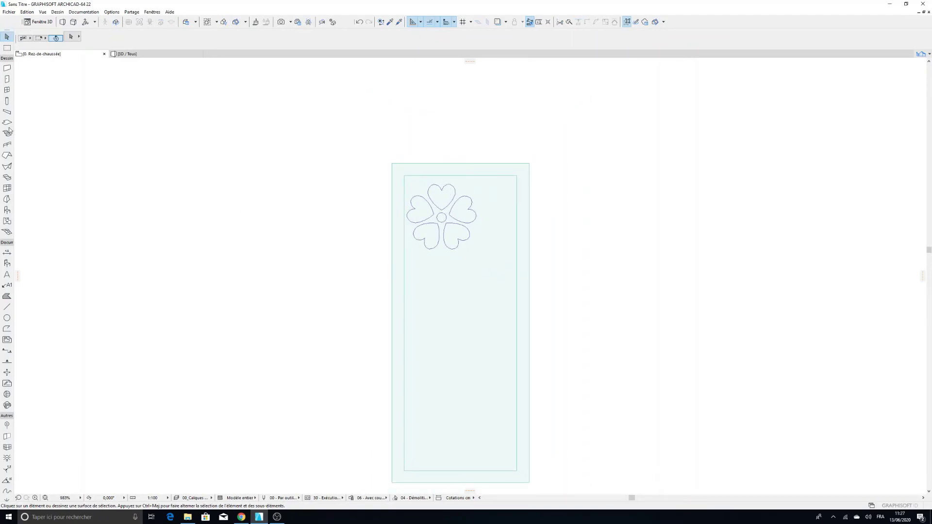
Activate the Morph tool and set its default base elevation to 0,050
{"action": "left_click", "coordinate": [7, 199]}
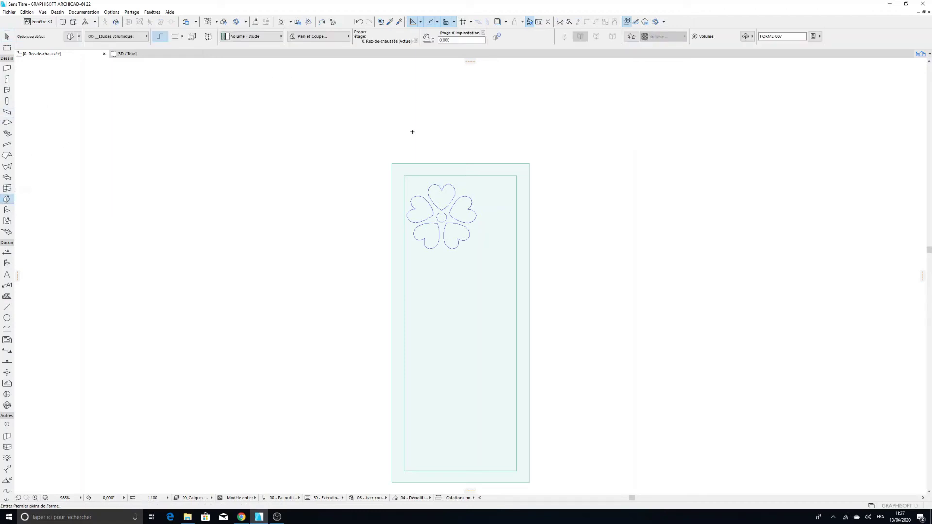
{"action": "middle_click_drag", "start_coordinate": [458, 164], "coordinate": [397, 155]}
{"action": "scroll", "coordinate": [397, 156], "scroll_direction": "up", "scroll_amount": 4}
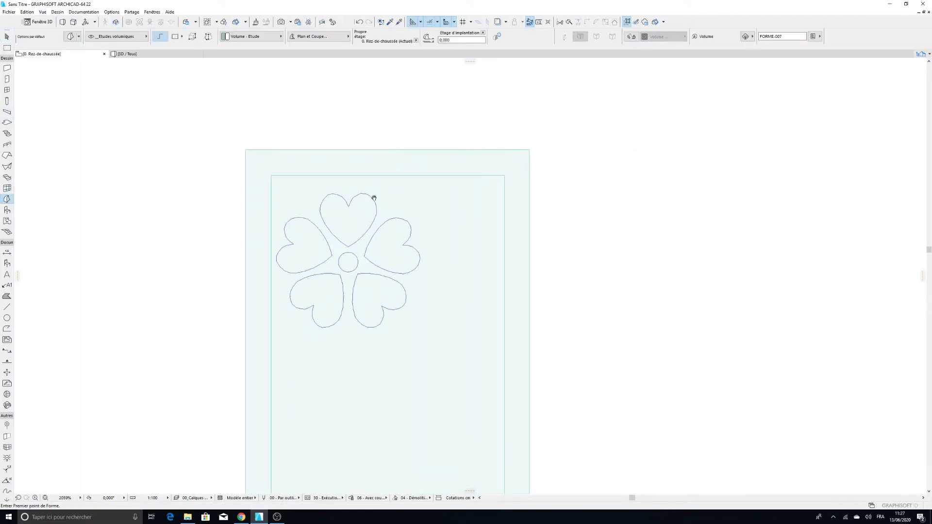
{"action": "scroll", "coordinate": [396, 218], "scroll_direction": "down", "scroll_amount": 1}
{"action": "middle_click_drag", "start_coordinate": [351, 230], "coordinate": [370, 206]}
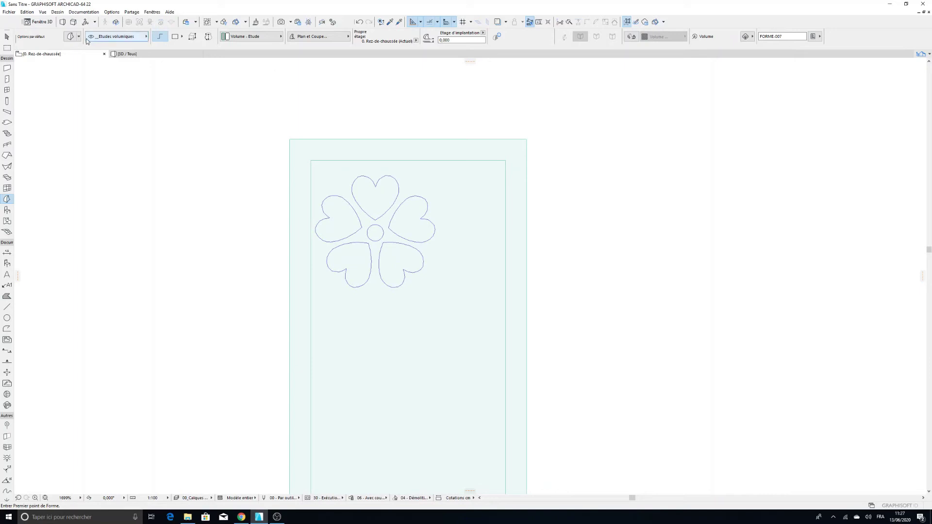
{"action": "left_click", "coordinate": [70, 36]}
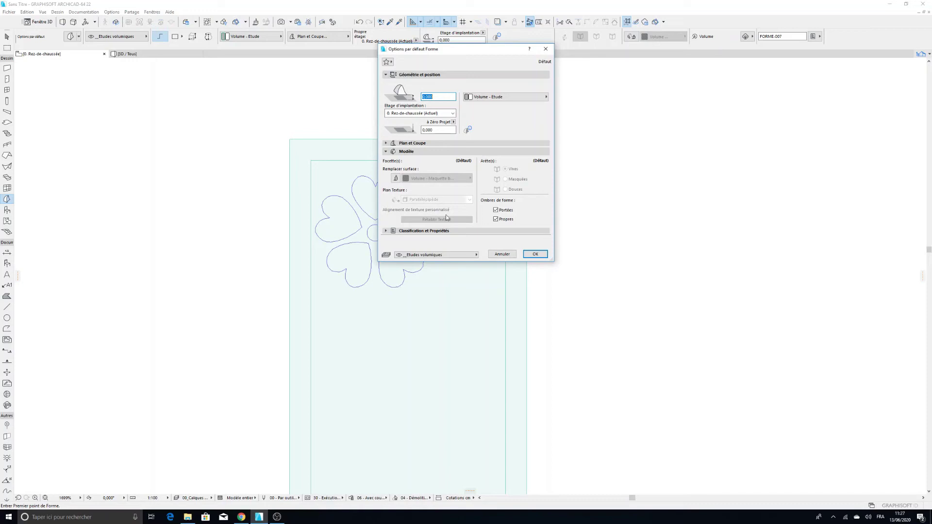
{"action": "type", "text": "0"}
{"action": "left_click", "coordinate": [533, 255]}
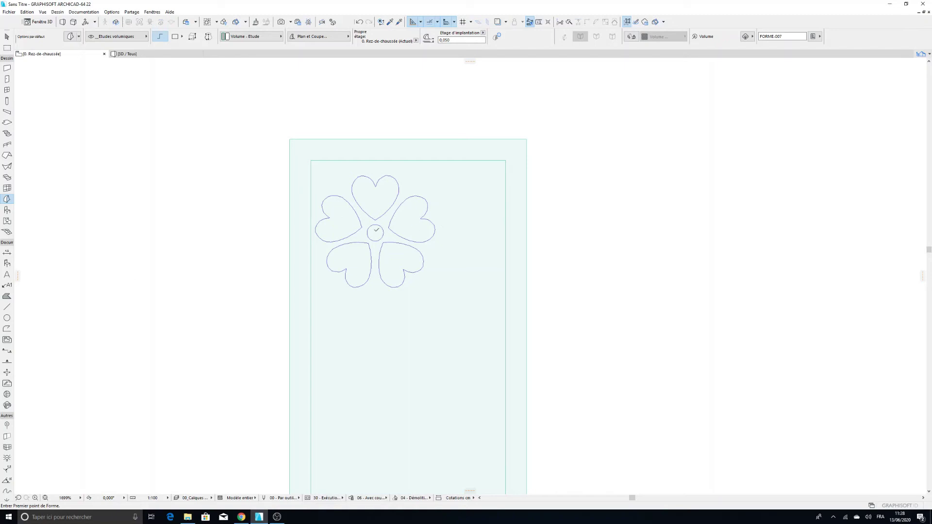
Create flat morphs from the five heart petals and the centre circle of the flower by tracing their closed outlines with the Magic Wand
{"action": "scroll", "coordinate": [381, 203], "scroll_direction": "up", "scroll_amount": 3}
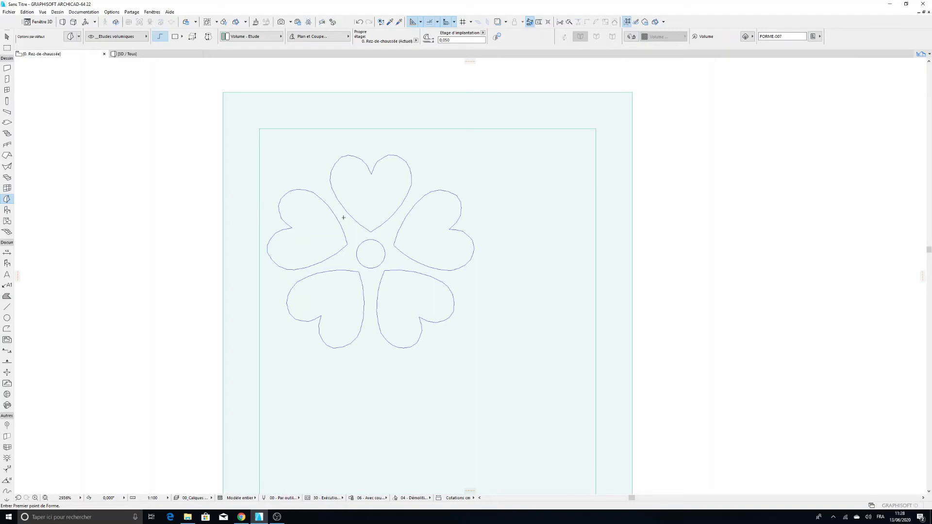
{"action": "left_click", "coordinate": [379, 193]}
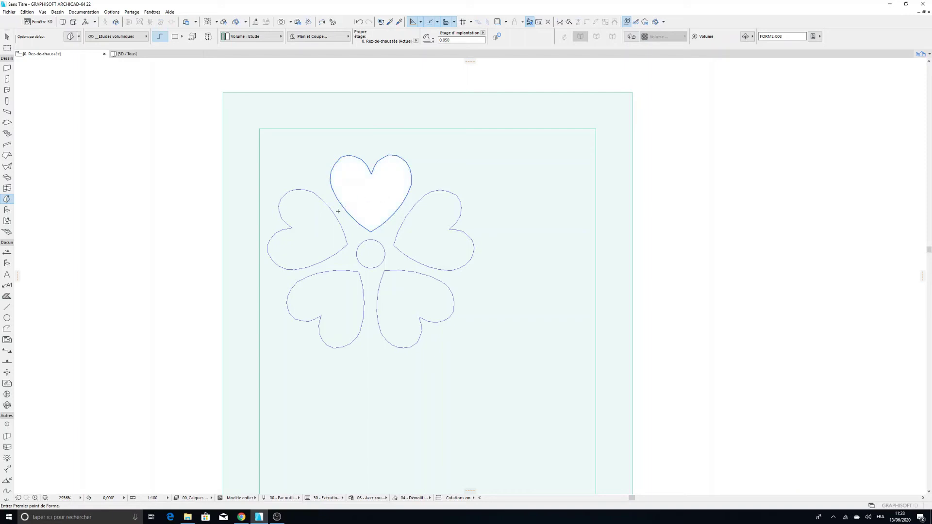
{"action": "left_click", "coordinate": [309, 241]}
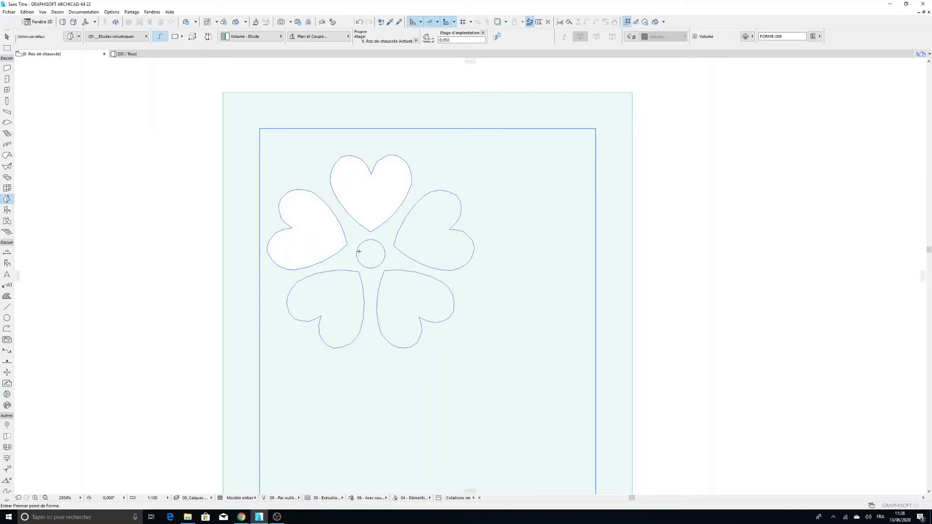
{"action": "left_click", "coordinate": [340, 303]}
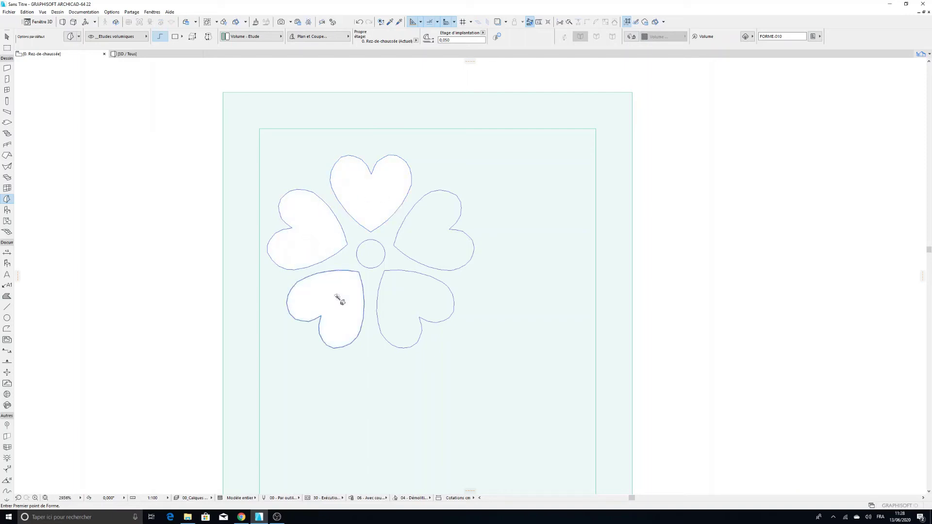
{"action": "left_click", "coordinate": [372, 251]}
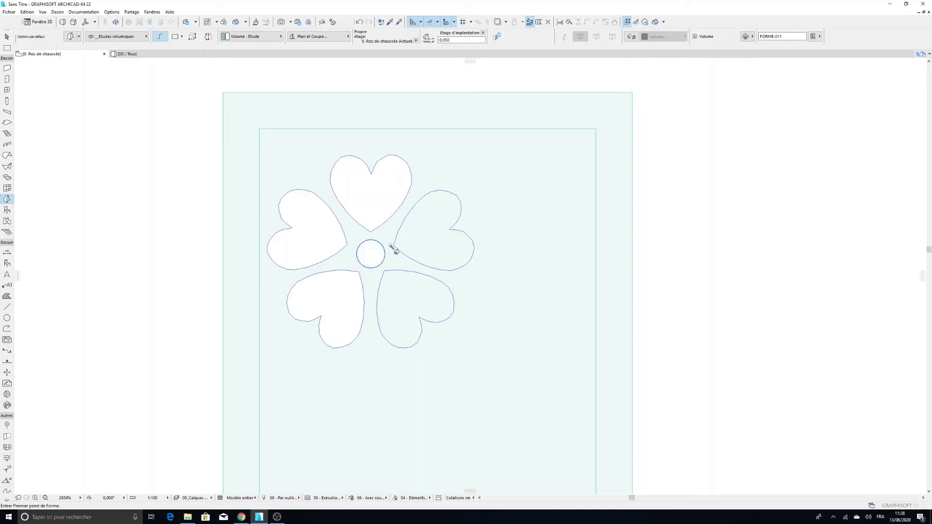
{"action": "left_click", "coordinate": [427, 230]}
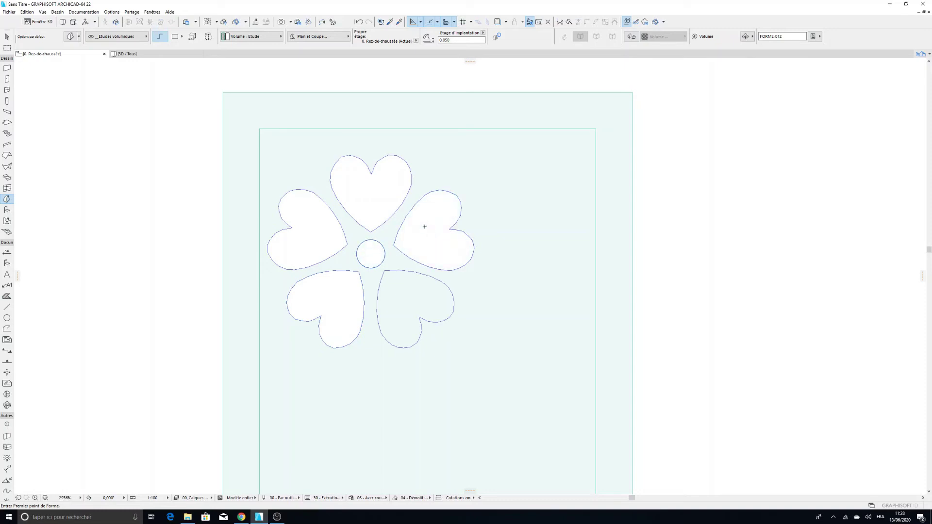
{"action": "left_click", "coordinate": [413, 294]}
{"action": "scroll", "coordinate": [413, 295], "scroll_direction": "down", "scroll_amount": 5}
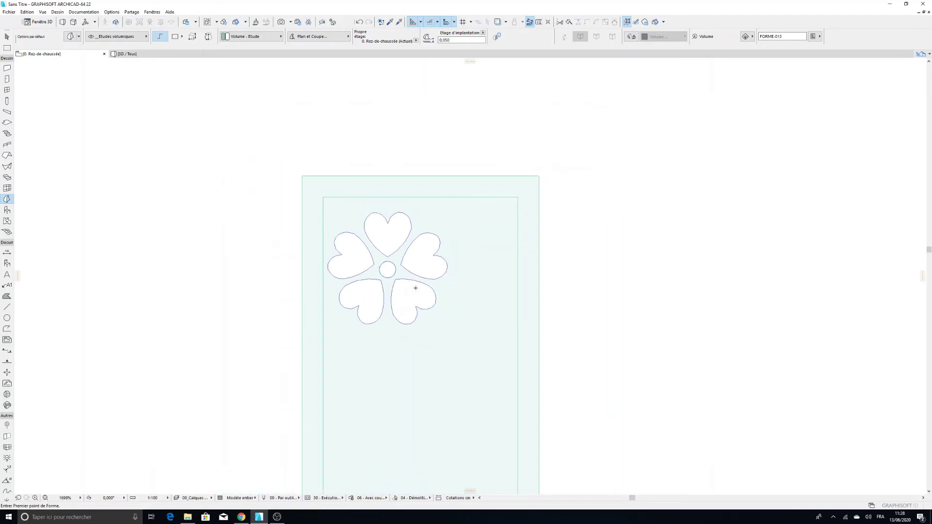
{"action": "scroll", "coordinate": [424, 250], "scroll_direction": "down", "scroll_amount": 4}
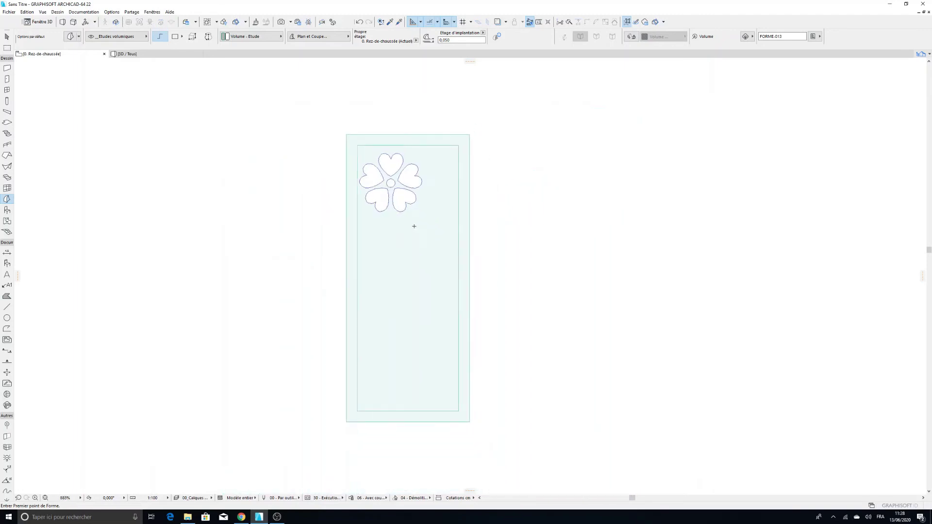
Display the flower morphs on the door in the 3D window and activate the Arrow tool
{"action": "left_click", "coordinate": [156, 56]}
{"action": "scroll", "coordinate": [377, 124], "scroll_direction": "up", "scroll_amount": 5}
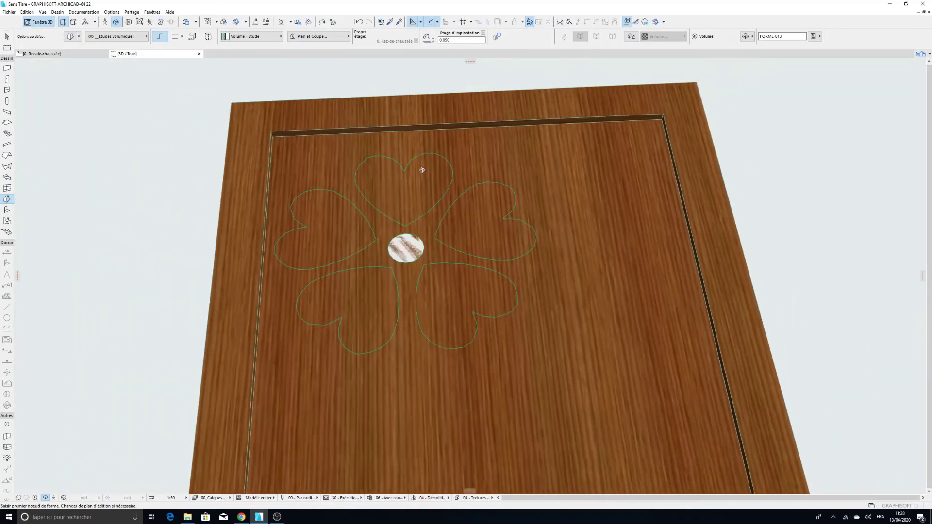
{"action": "scroll", "coordinate": [423, 170], "scroll_direction": "down", "scroll_amount": 3}
{"action": "middle_click_drag", "start_coordinate": [593, 202], "coordinate": [464, 222], "text": "shift"}
{"action": "scroll", "coordinate": [464, 222], "scroll_direction": "up", "scroll_amount": 4}
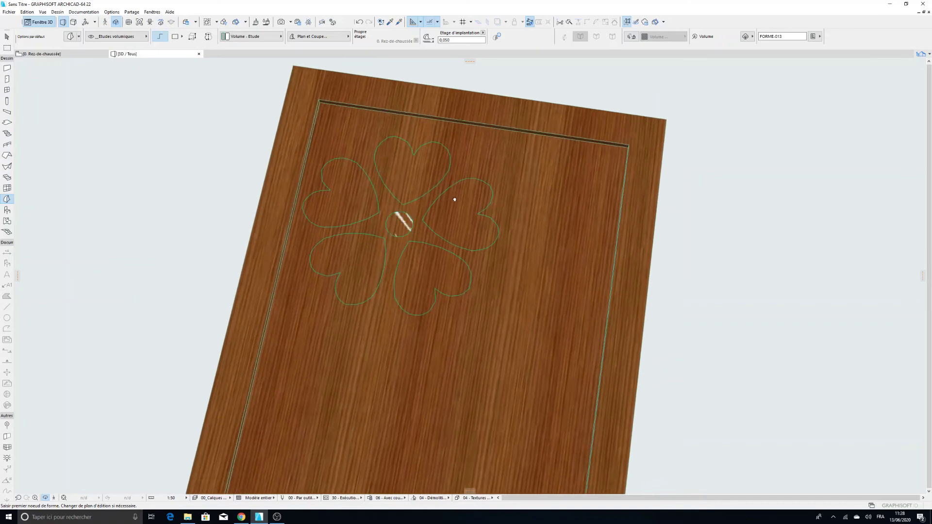
{"action": "scroll", "coordinate": [431, 268], "scroll_direction": "down", "scroll_amount": 2}
{"action": "scroll", "coordinate": [422, 239], "scroll_direction": "up", "scroll_amount": 2}
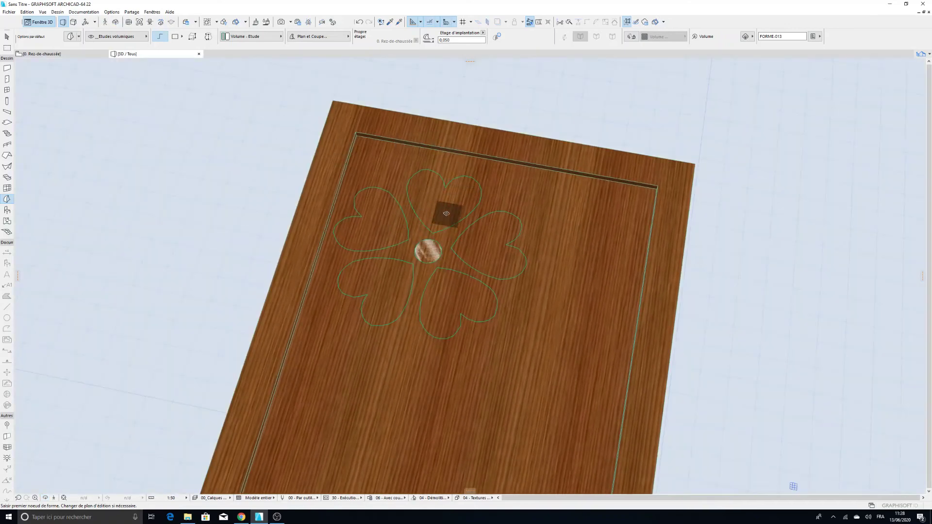
{"action": "scroll", "coordinate": [439, 197], "scroll_direction": "up", "scroll_amount": 1}
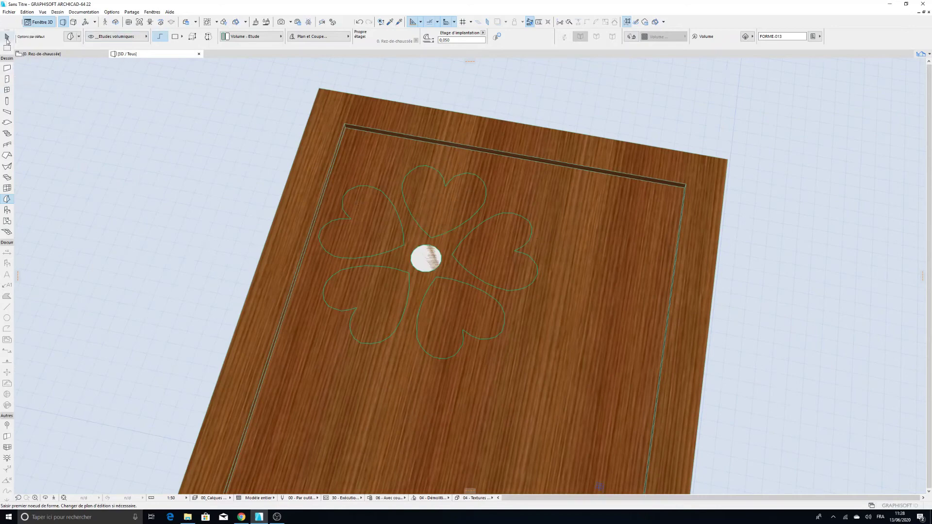
{"action": "left_click", "coordinate": [7, 39]}
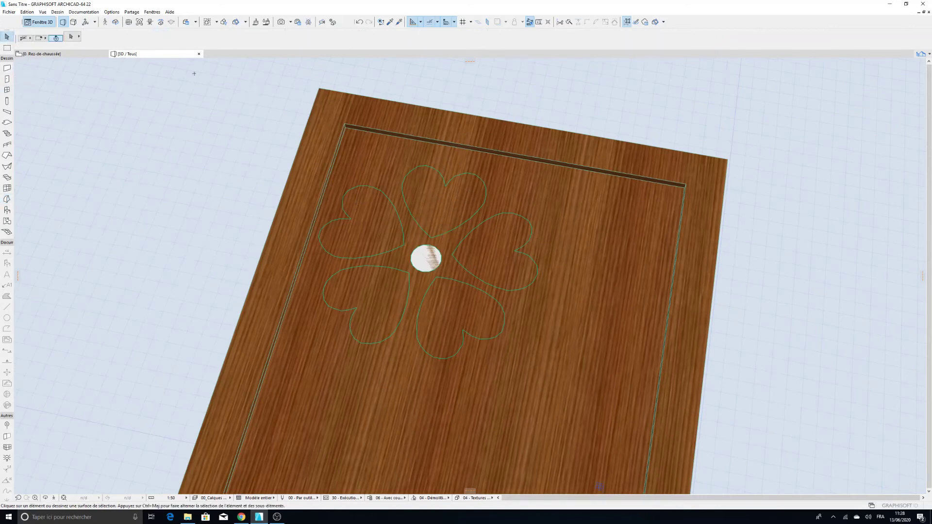
{"action": "left_click", "coordinate": [56, 38]}
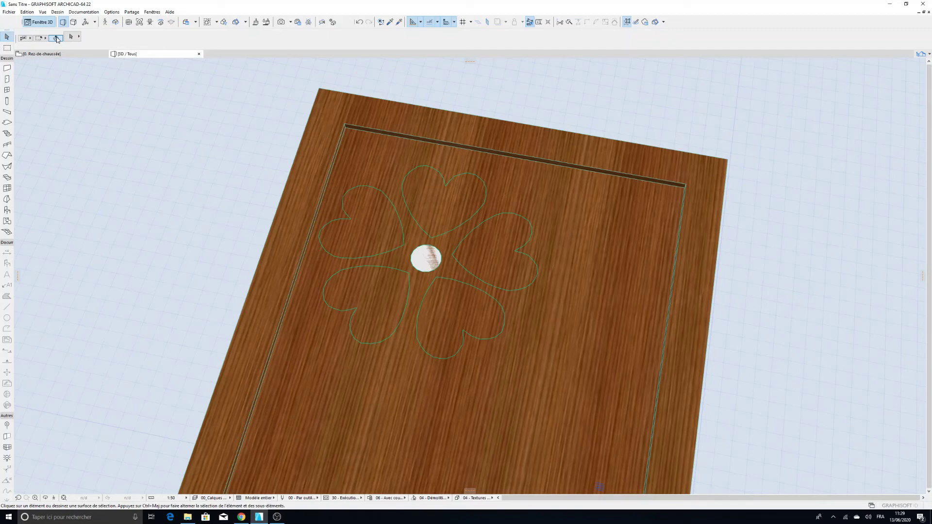
Push/pull the upper-left and top heart morphs upward to the height of the door frame's inner top edge
{"action": "left_click", "coordinate": [381, 227]}
{"action": "left_click", "coordinate": [383, 195]}
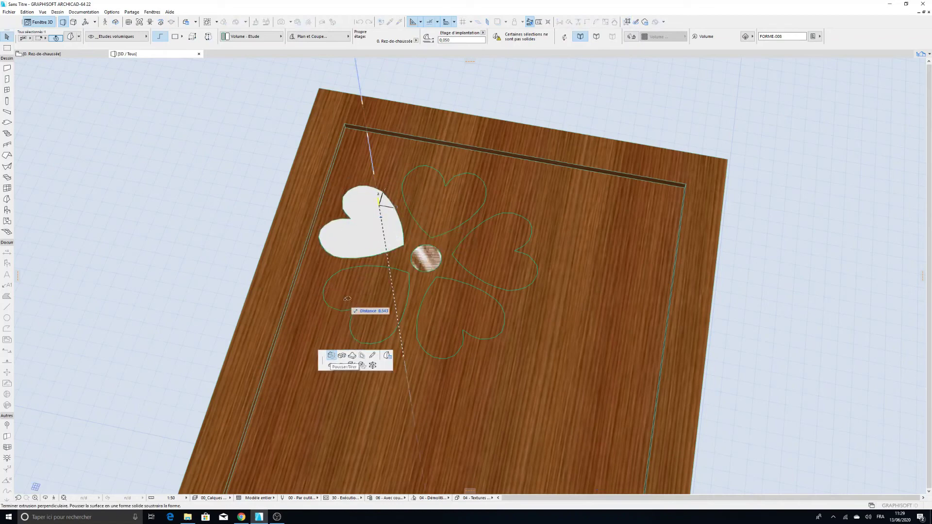
{"action": "left_click", "coordinate": [326, 185]}
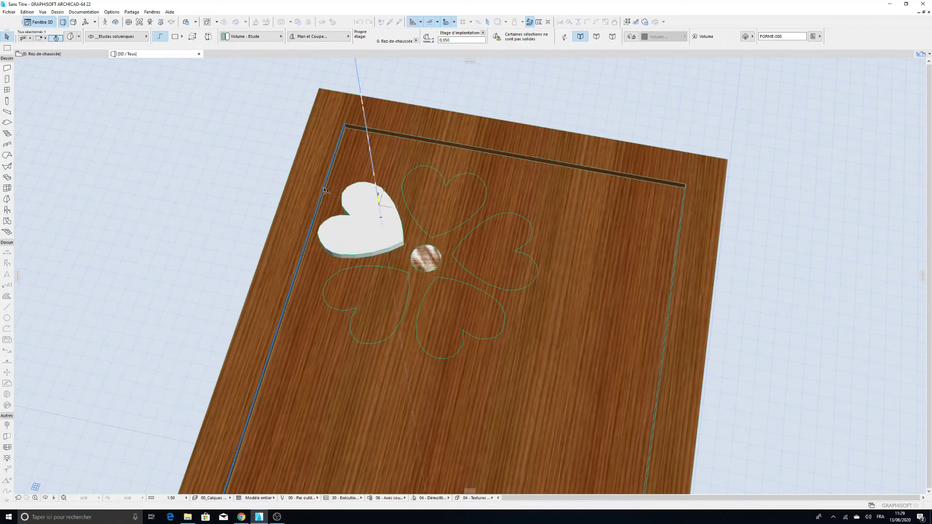
{"action": "left_click", "coordinate": [470, 191]}
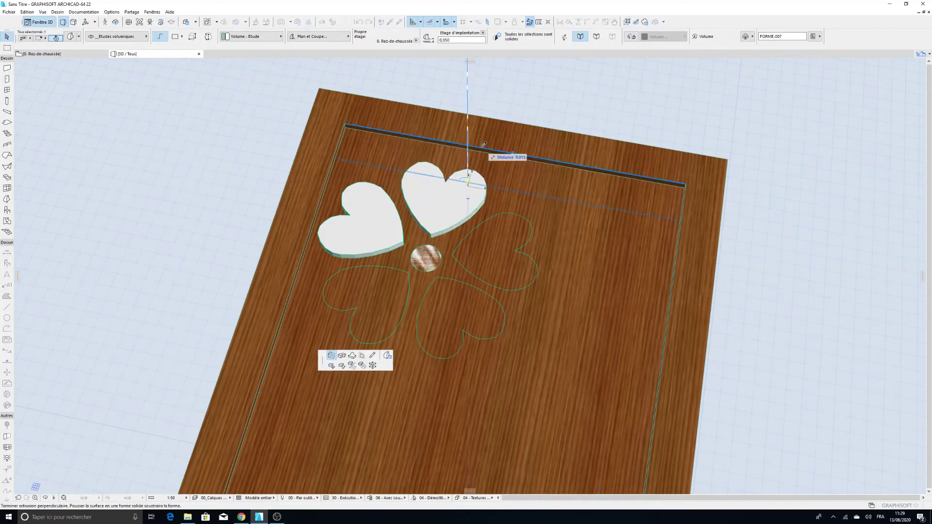
{"action": "left_click", "coordinate": [482, 148]}
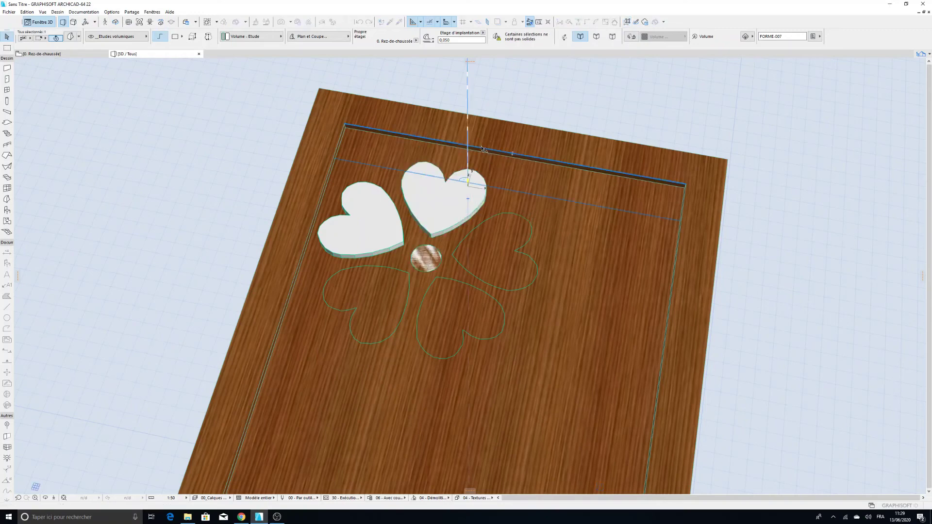
Push/pull the remaining three heart morphs up to the same height as the hearts already extruded
{"action": "left_click", "coordinate": [498, 249]}
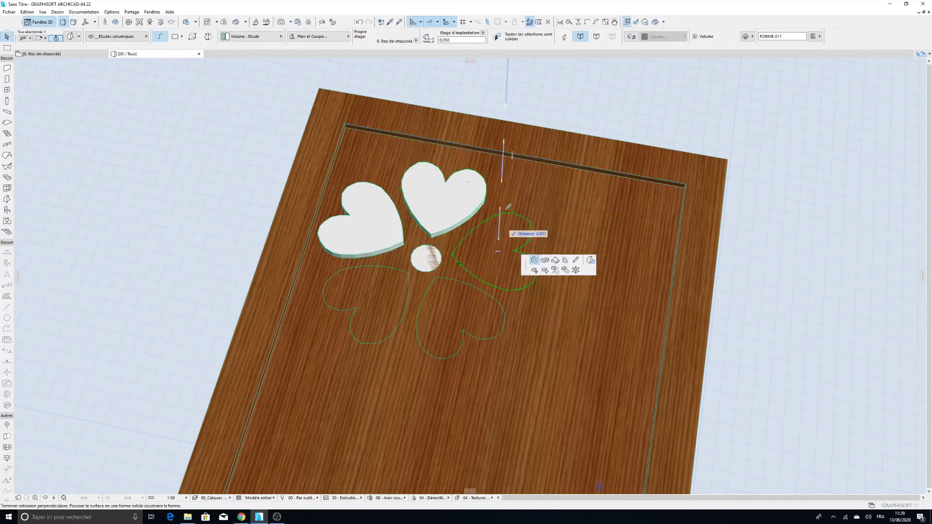
{"action": "left_click", "coordinate": [430, 229]}
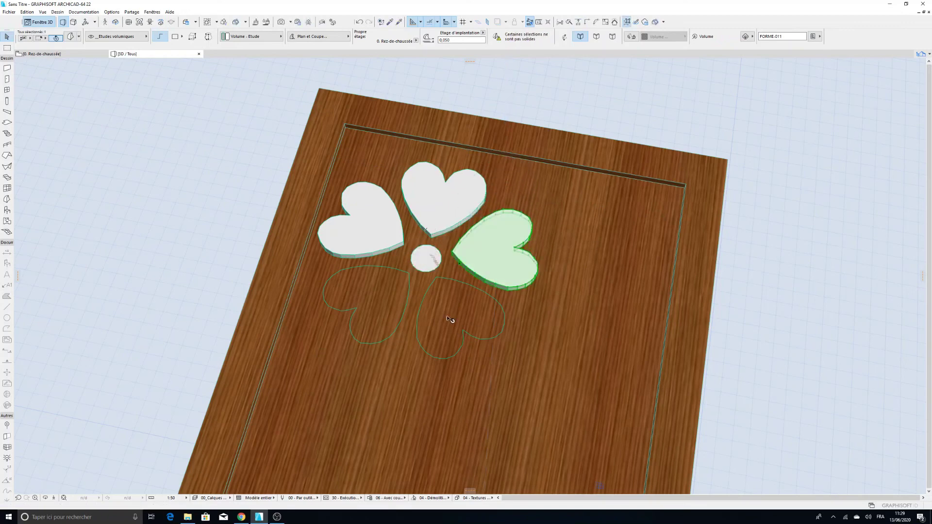
{"action": "left_click", "coordinate": [460, 303]}
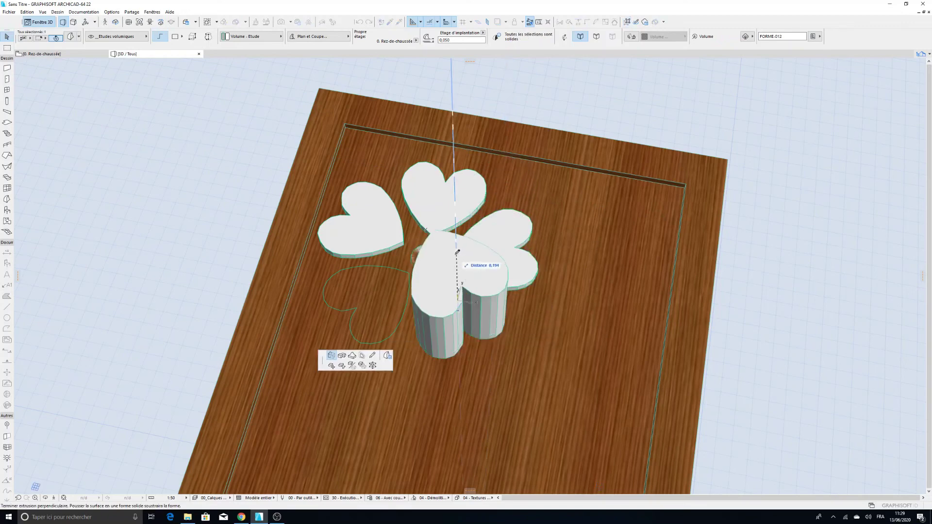
{"action": "left_click", "coordinate": [456, 250]}
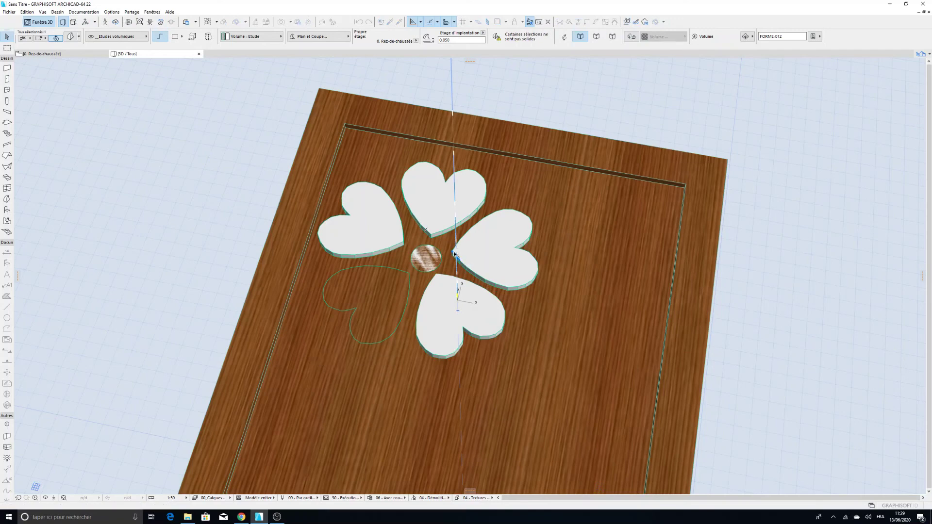
{"action": "left_click", "coordinate": [381, 303]}
{"action": "left_click", "coordinate": [378, 289]}
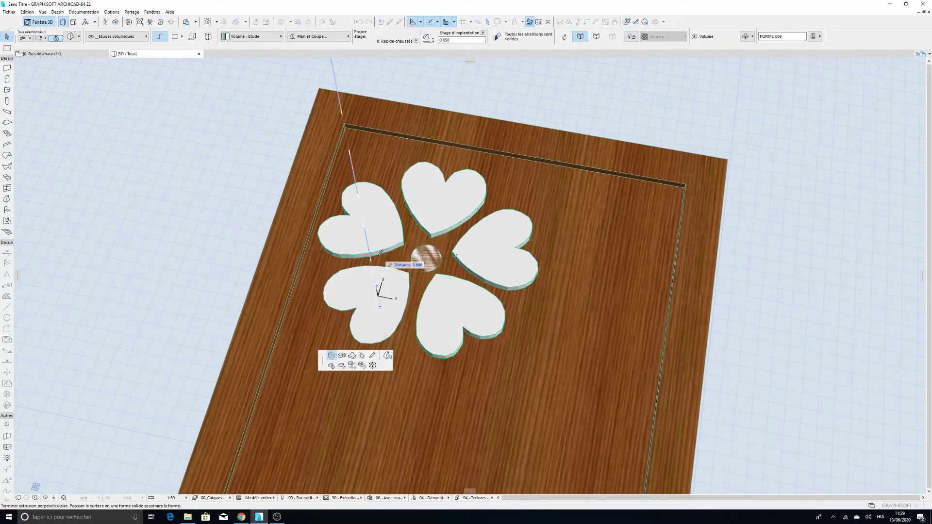
{"action": "left_click", "coordinate": [376, 249]}
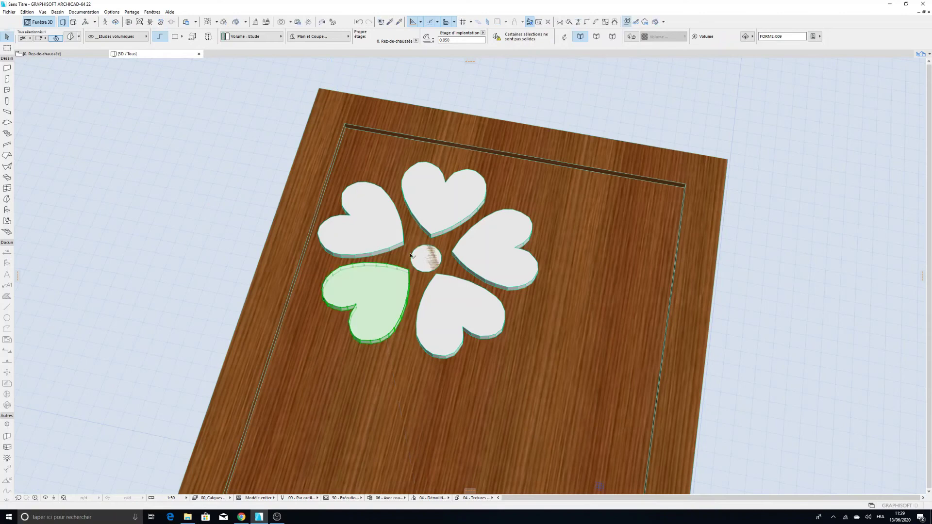
Push/pull the flower's centre circle up 0,015 to match the height of the surrounding hearts
{"action": "left_click", "coordinate": [427, 261]}
{"action": "left_click", "coordinate": [430, 261]}
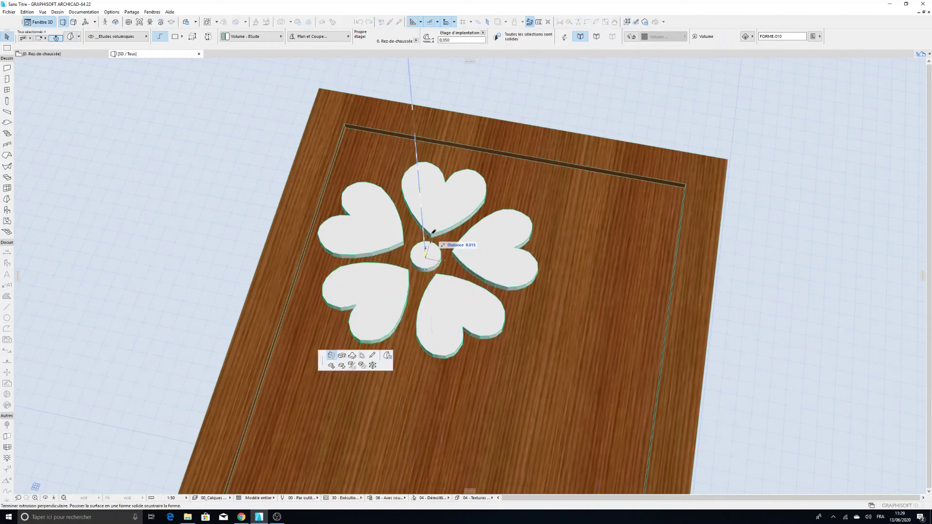
{"action": "left_click", "coordinate": [431, 236]}
{"action": "scroll", "coordinate": [431, 235], "scroll_direction": "down", "scroll_amount": 5}
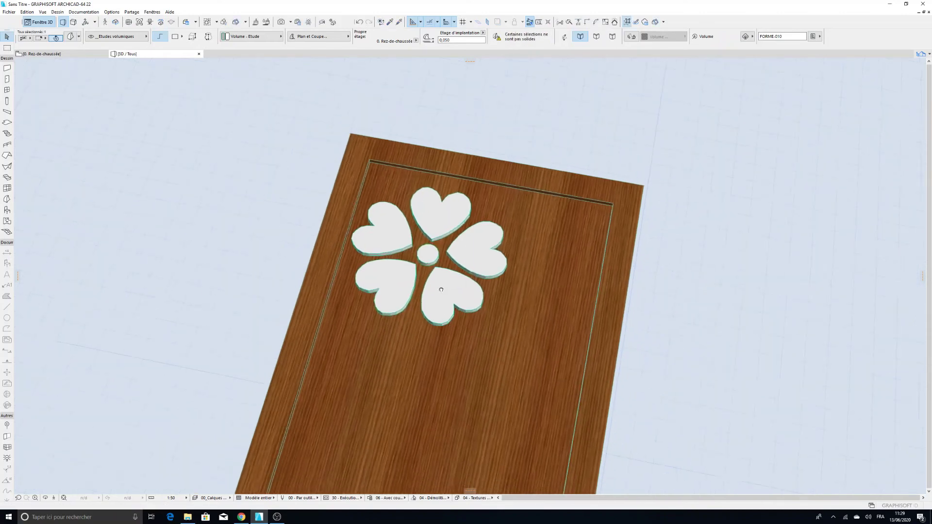
{"action": "scroll", "coordinate": [518, 266], "scroll_direction": "down", "scroll_amount": 3}
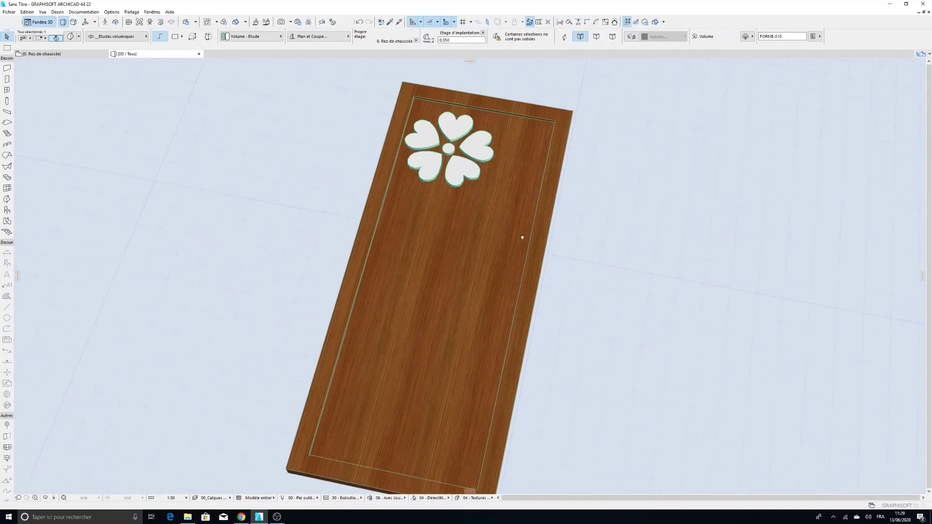
{"action": "scroll", "coordinate": [478, 268], "scroll_direction": "up", "scroll_amount": 4}
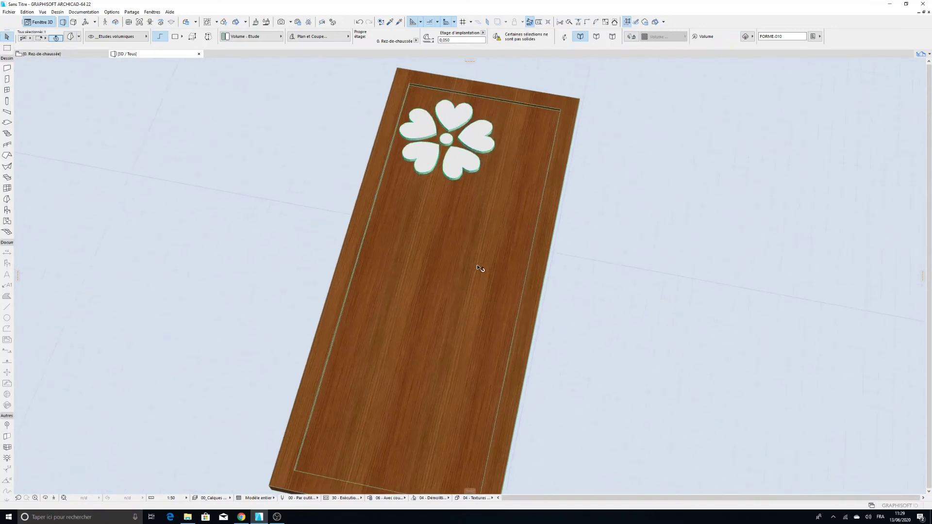
{"action": "scroll", "coordinate": [478, 268], "scroll_direction": "down", "scroll_amount": 4}
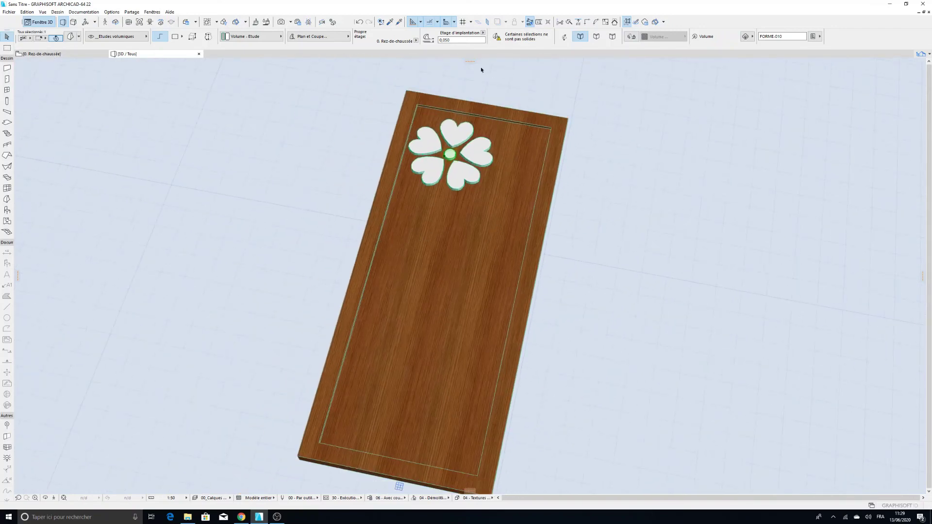
{"action": "middle_click_drag", "start_coordinate": [287, 238], "coordinate": [352, 101], "text": "shift"}
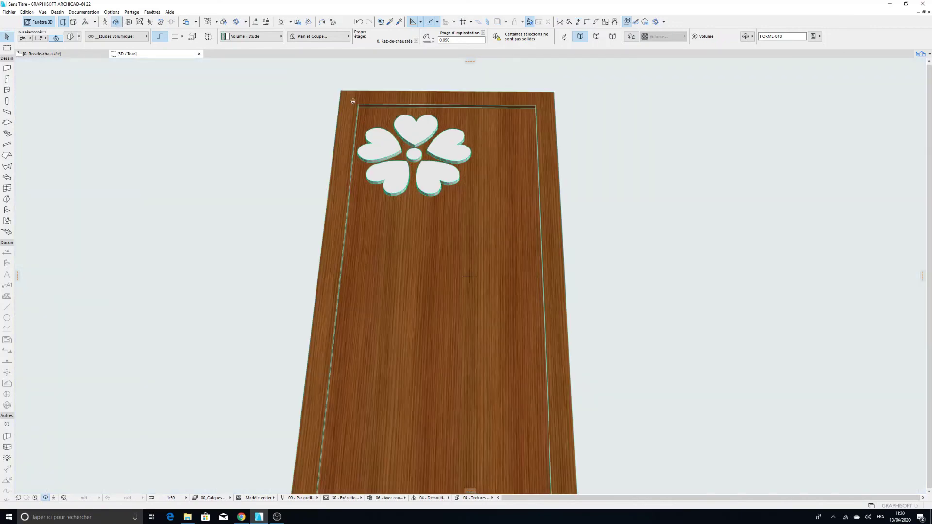
Return to the ground-floor plan, draw a rectangular marquee around the whole door, and select all elements inside it
{"action": "left_click", "coordinate": [78, 53]}
{"action": "scroll", "coordinate": [382, 174], "scroll_direction": "up", "scroll_amount": 3}
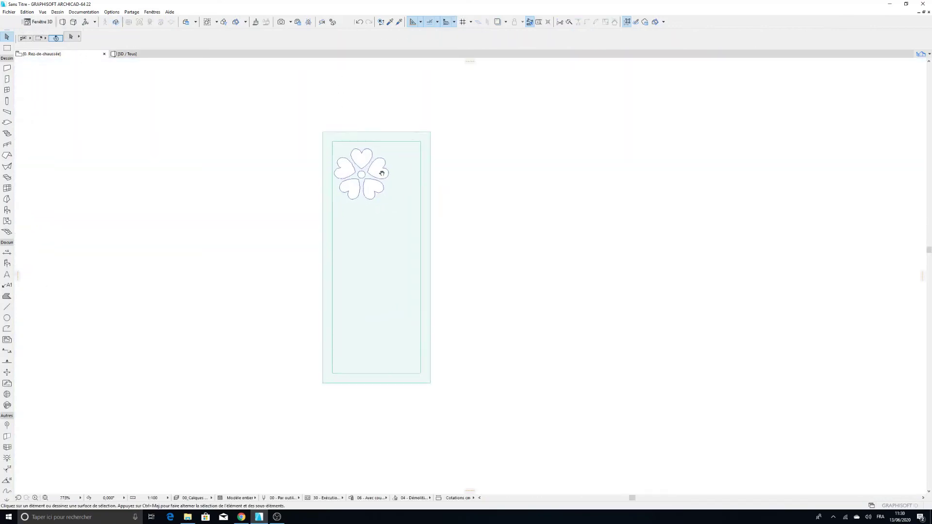
{"action": "scroll", "coordinate": [382, 173], "scroll_direction": "up", "scroll_amount": 1}
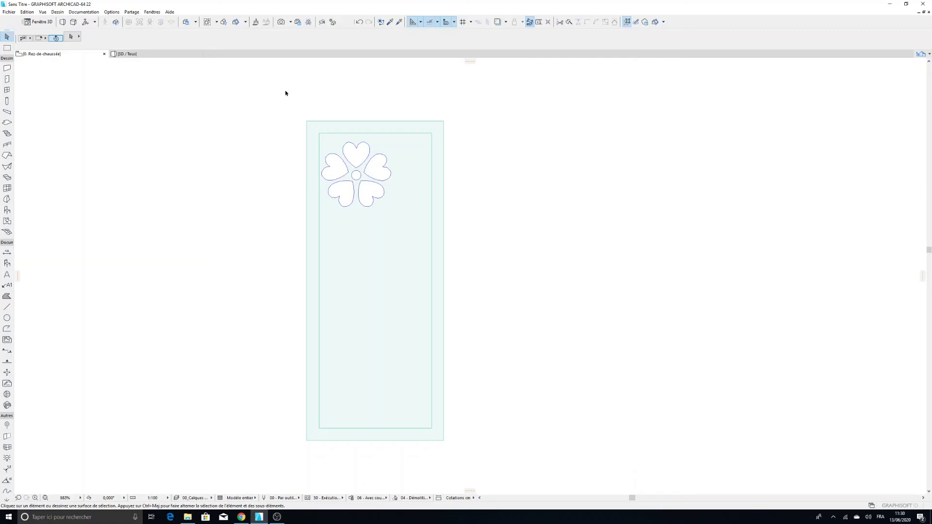
{"action": "left_click", "coordinate": [8, 48]}
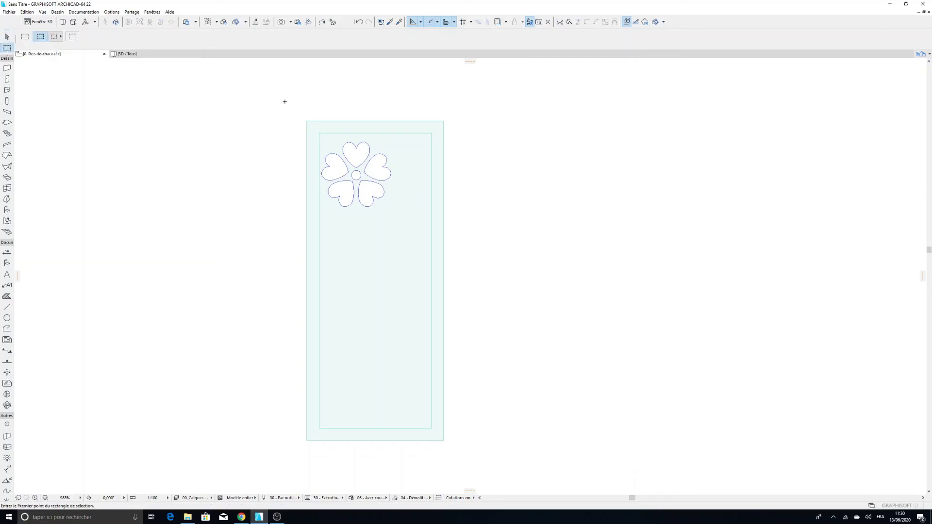
{"action": "left_click", "coordinate": [285, 101]}
{"action": "left_click", "coordinate": [462, 457]}
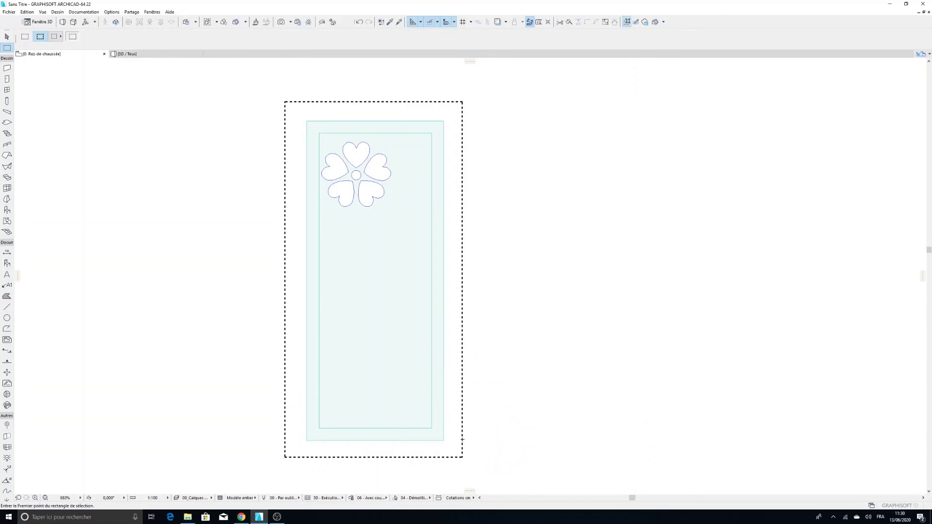
{"action": "key", "text": "ctrl+a"}
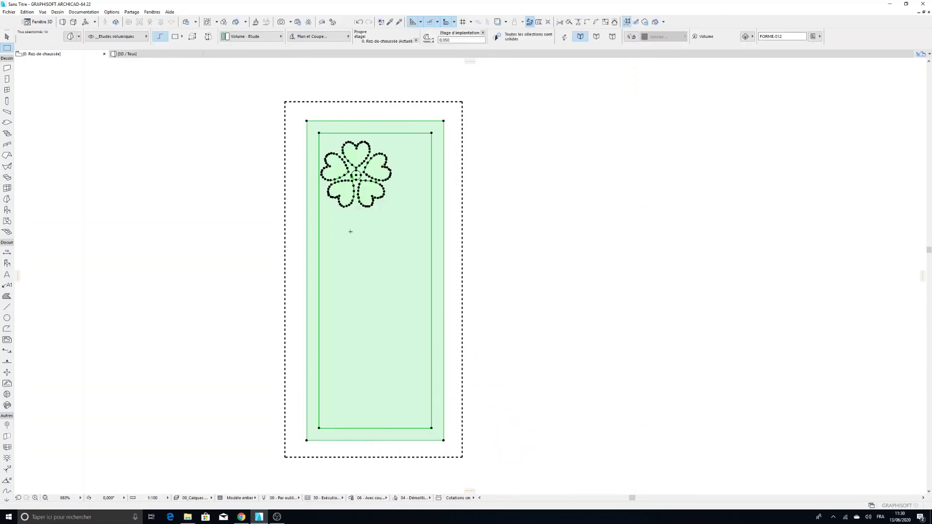
Save the selected door elements as a custom door leaf named "porte tuto 2" in the embedded library, and clear the selection
{"action": "left_click", "coordinate": [6, 12]}
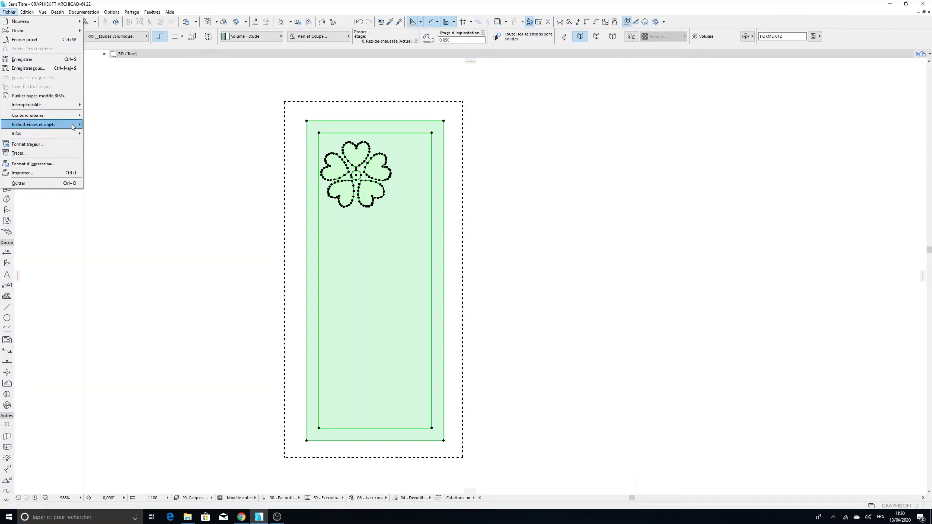
{"action": "mouse_move", "coordinate": [74, 128]}
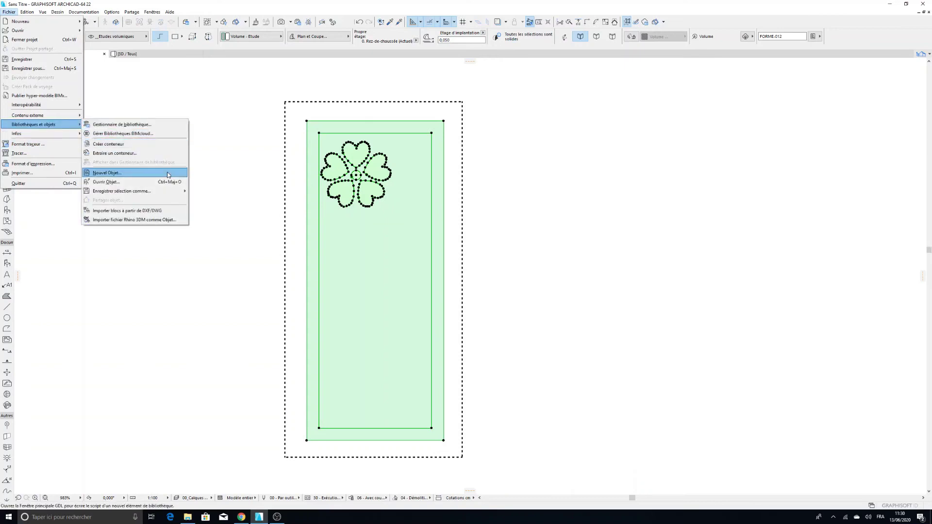
{"action": "mouse_move", "coordinate": [179, 194]}
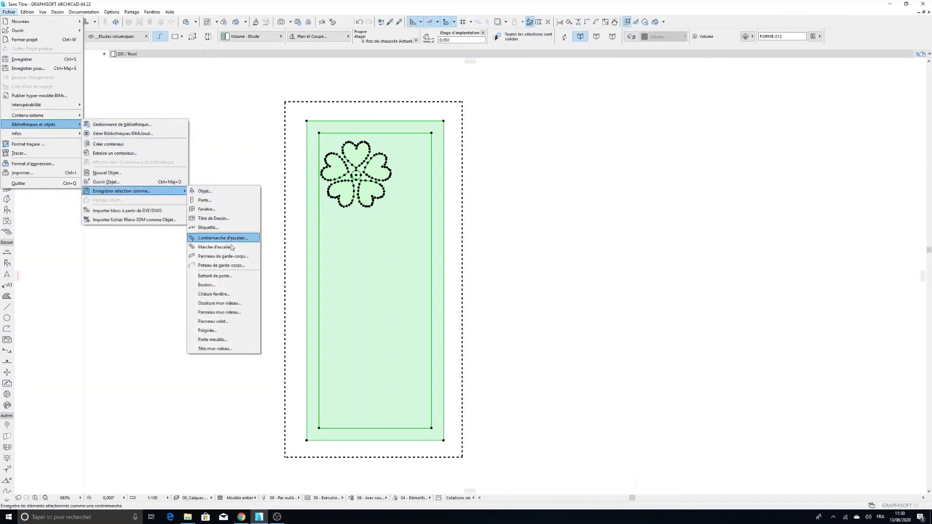
{"action": "left_click", "coordinate": [228, 275]}
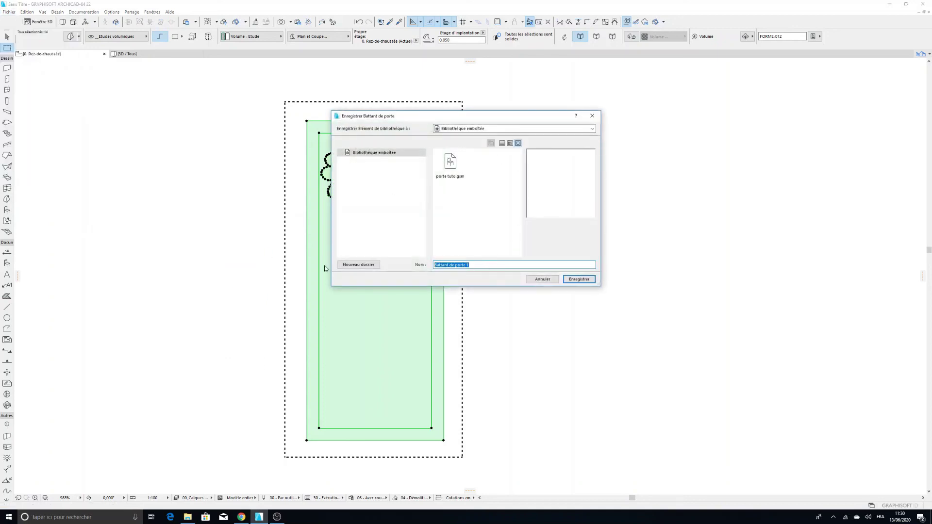
{"action": "type", "text": "porte tuto"}
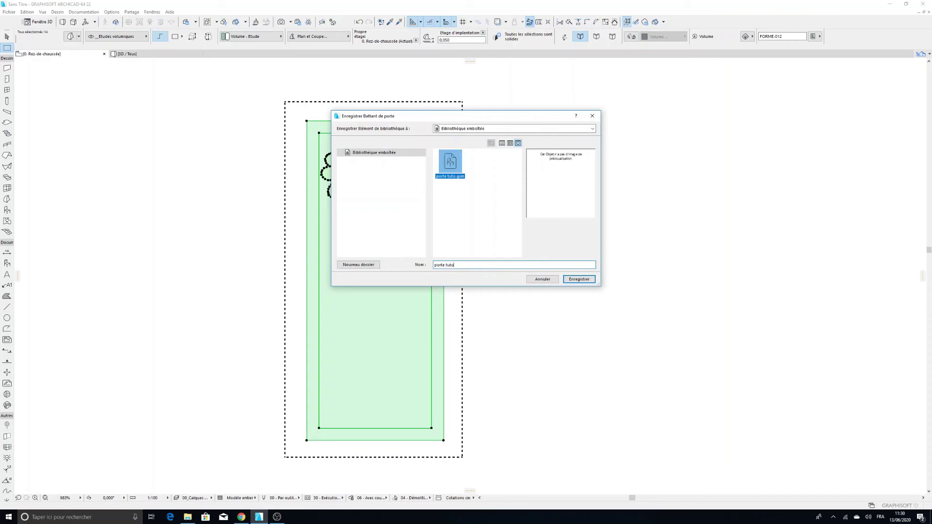
{"action": "type", "text": " 2"}
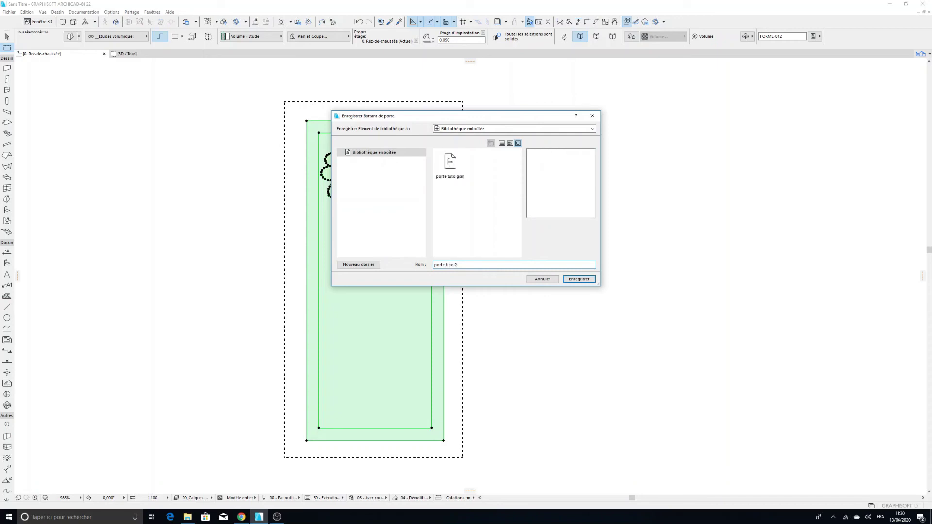
{"action": "left_click", "coordinate": [580, 280]}
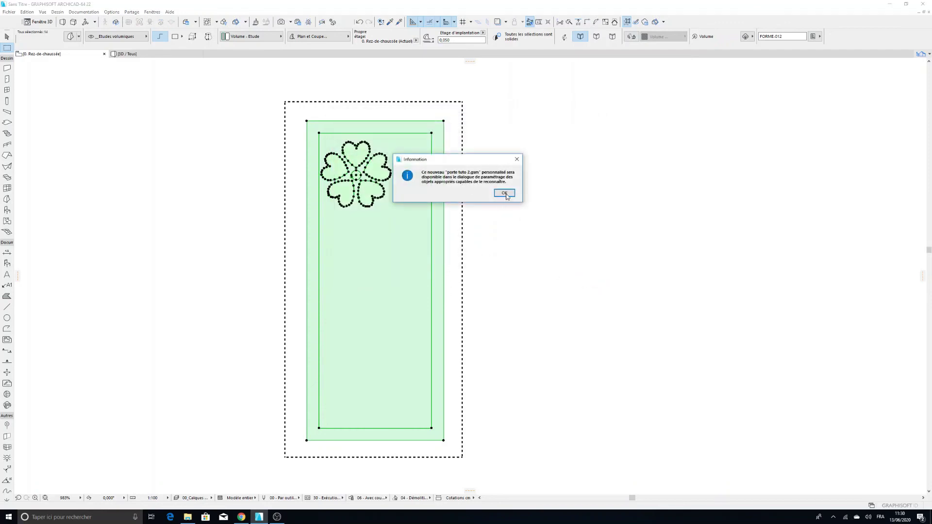
{"action": "left_click", "coordinate": [504, 192]}
{"action": "key", "text": "Escape"}
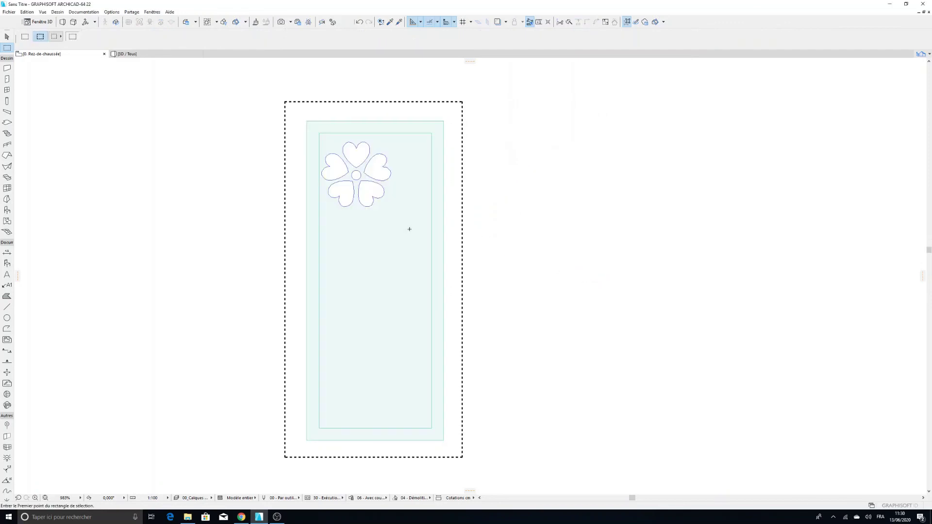
Draw a straight horizontal exterior wall in the empty area to the right of the door panel on the plan
{"action": "scroll", "coordinate": [385, 276], "scroll_direction": "down", "scroll_amount": 3}
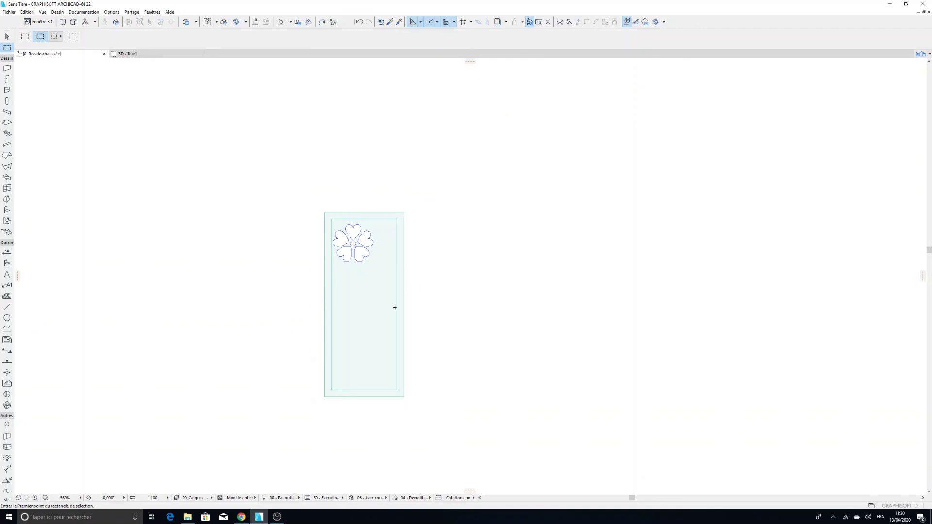
{"action": "middle_click_drag", "start_coordinate": [395, 307], "coordinate": [317, 229]}
{"action": "scroll", "coordinate": [320, 194], "scroll_direction": "up", "scroll_amount": 3}
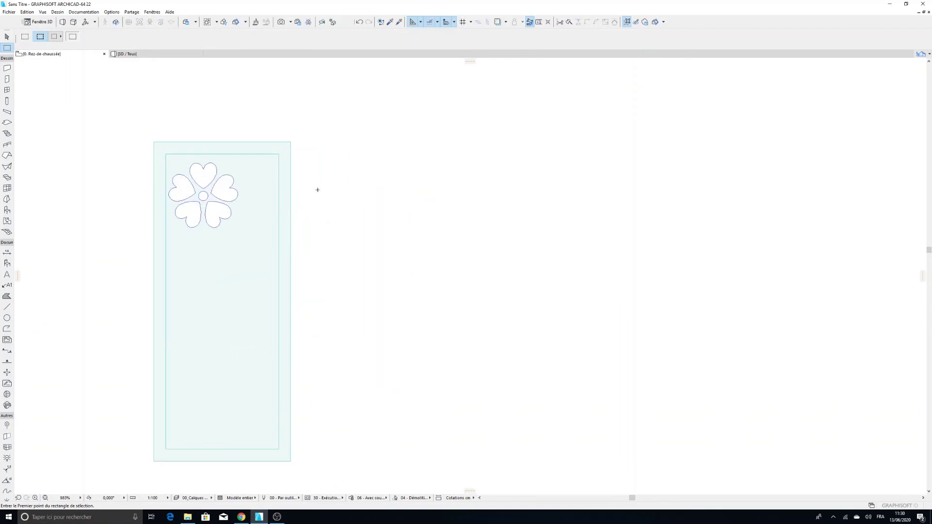
{"action": "scroll", "coordinate": [203, 213], "scroll_direction": "down", "scroll_amount": 4}
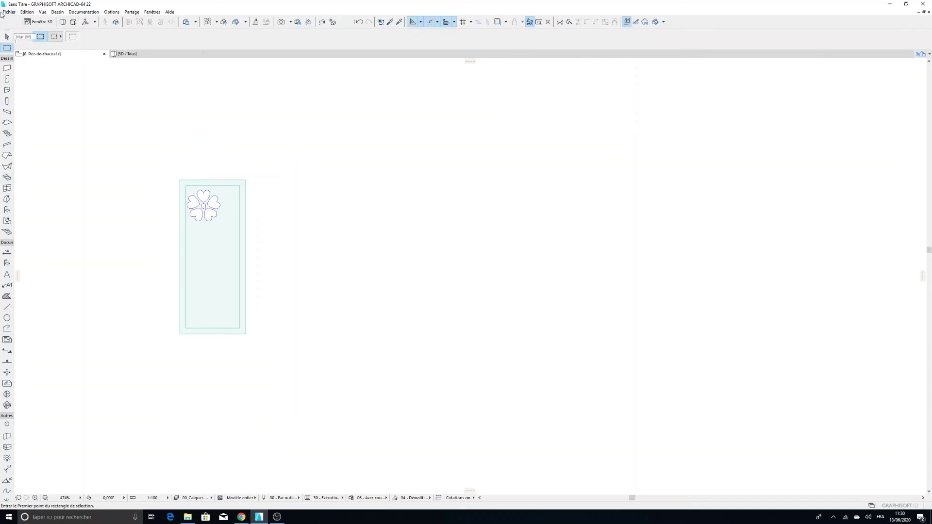
{"action": "left_click", "coordinate": [7, 68]}
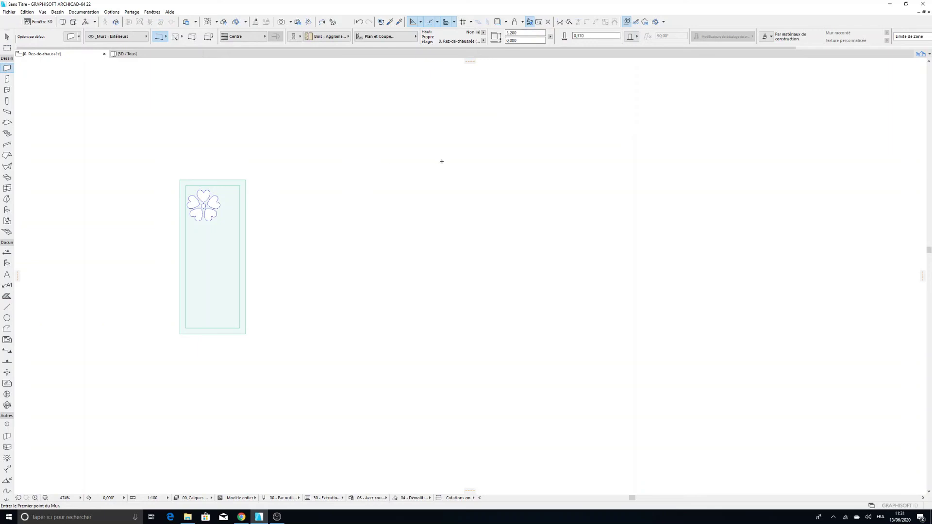
{"action": "left_click", "coordinate": [434, 132]}
{"action": "mouse_move", "coordinate": [770, 131]}
{"action": "middle_mouse_down"}
{"action": "mouse_move", "coordinate": [716, 158]}
{"action": "mouse_move", "coordinate": [594, 179]}
{"action": "middle_mouse_up"}
{"action": "left_click", "coordinate": [815, 160]}
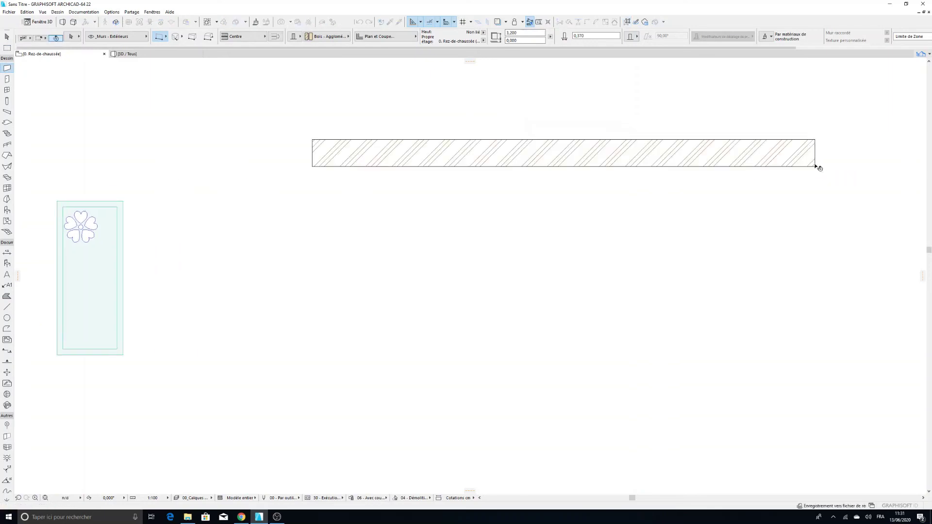
Draw a perpendicular wall down from the first wall, and a horizontal wall branching right from its lower part
{"action": "left_click", "coordinate": [509, 146]}
{"action": "scroll", "coordinate": [501, 301], "scroll_direction": "down", "scroll_amount": 6}
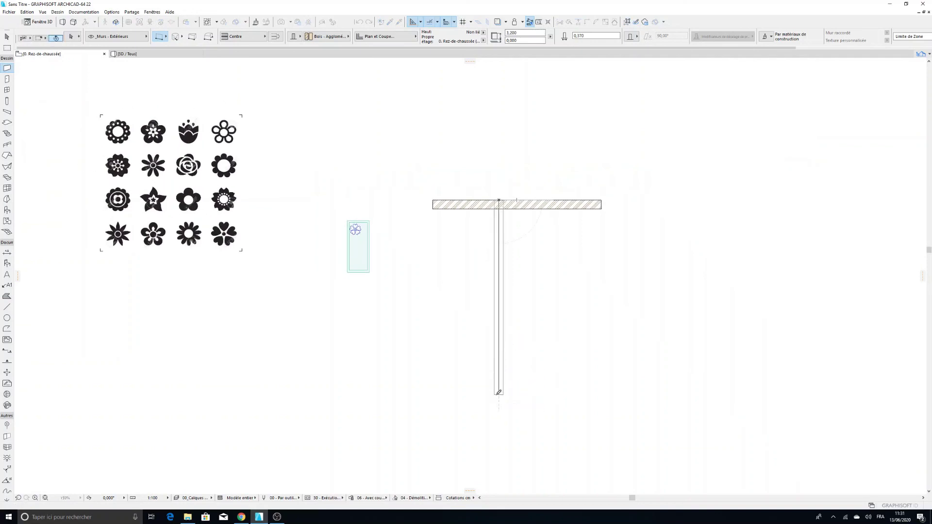
{"action": "left_click", "coordinate": [498, 392]}
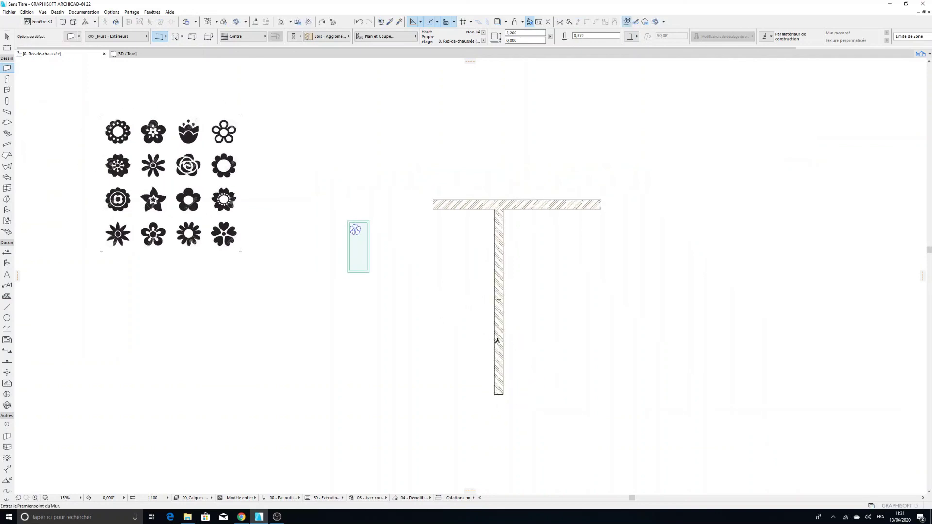
{"action": "left_click", "coordinate": [498, 340]}
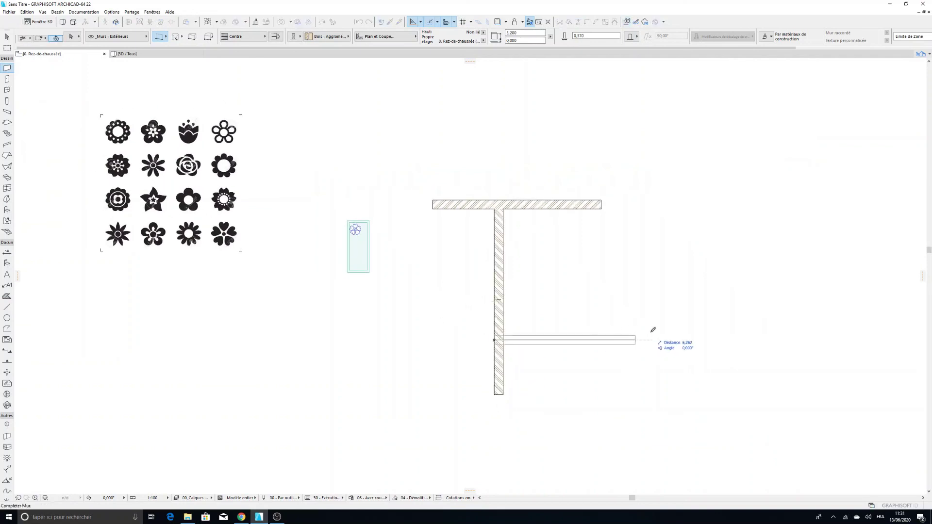
{"action": "left_click", "coordinate": [718, 340]}
{"action": "scroll", "coordinate": [698, 325], "scroll_direction": "up", "scroll_amount": 4}
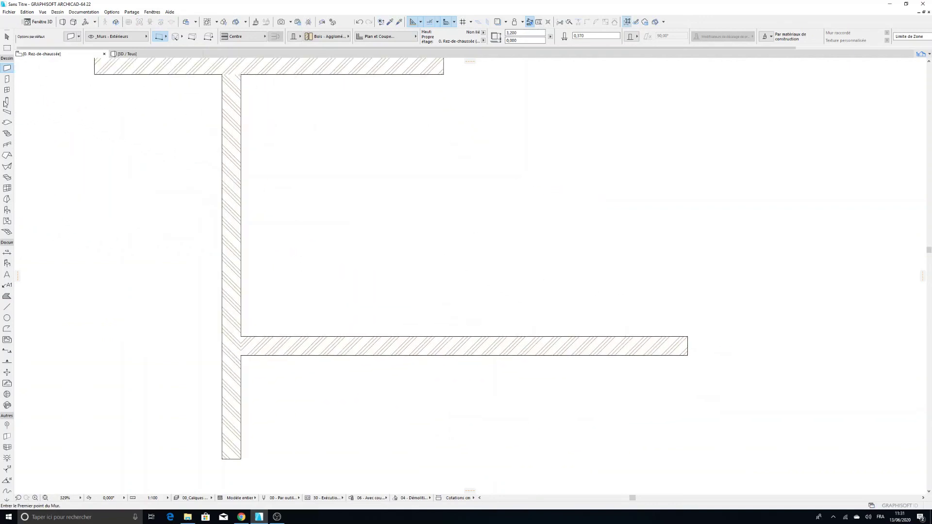
Set the default Porte 22 door to the custom leaf type, using "porte tuto 2" as the leaf
{"action": "left_click", "coordinate": [7, 79]}
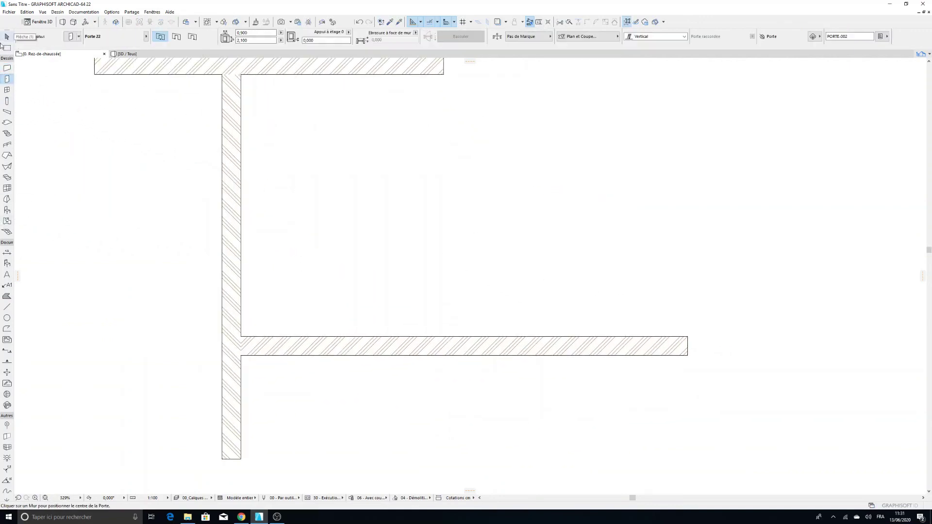
{"action": "left_click", "coordinate": [72, 37]}
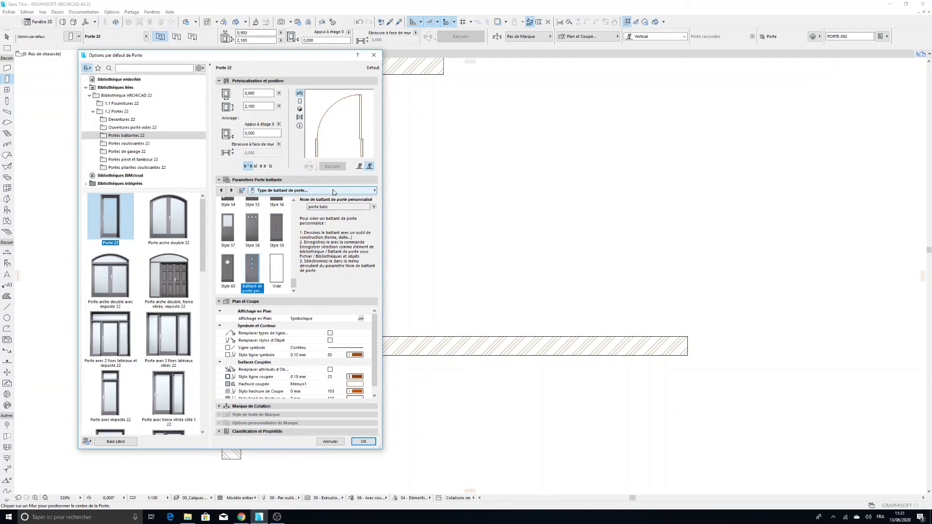
{"action": "left_click", "coordinate": [304, 191]}
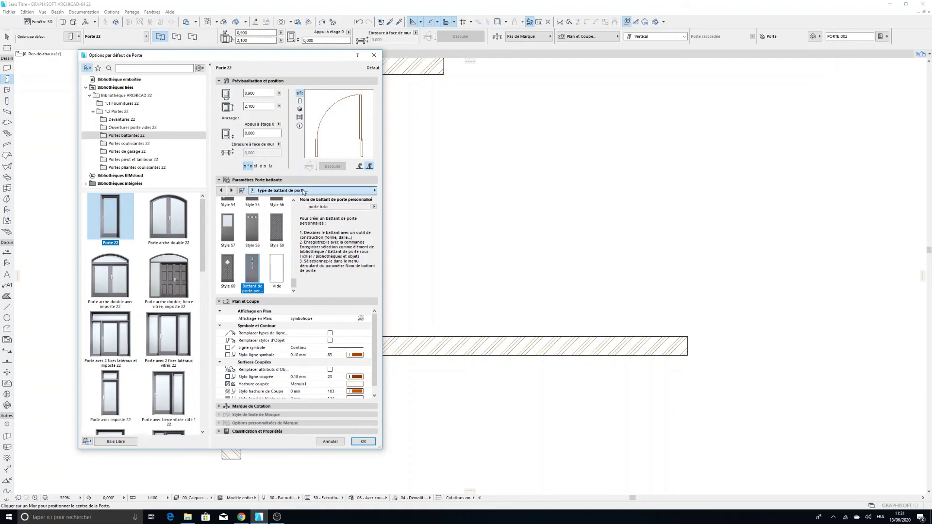
{"action": "left_click", "coordinate": [250, 287]}
{"action": "left_click", "coordinate": [373, 207]}
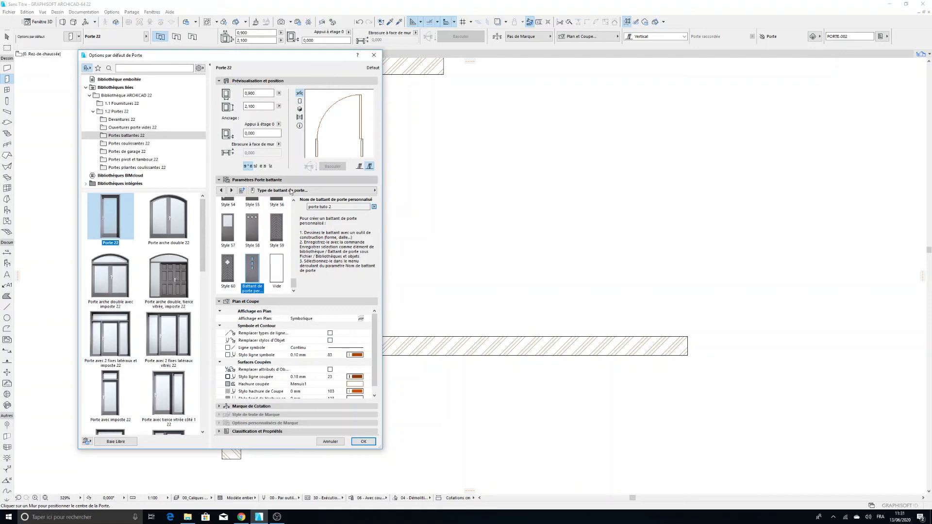
Override the model view options for the door's 3D opening lines and turn the opening line off
{"action": "left_click", "coordinate": [363, 191]}
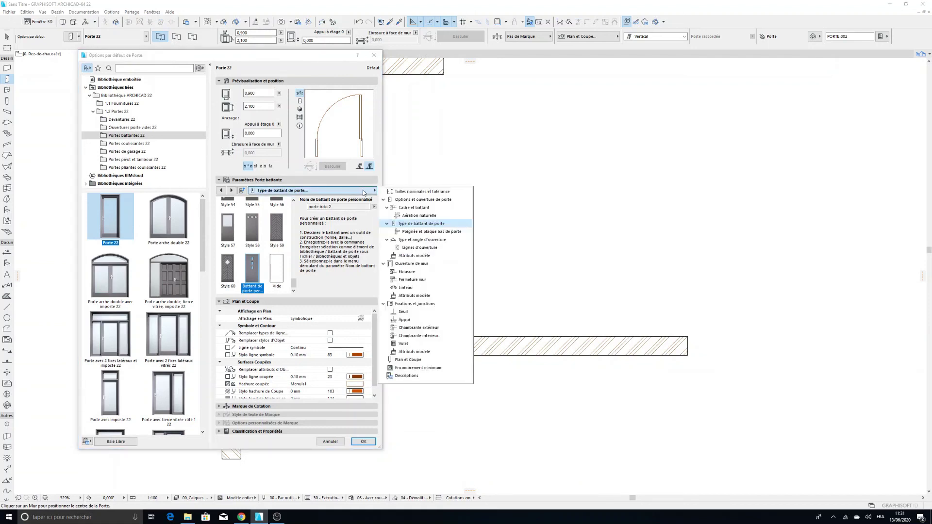
{"action": "left_click", "coordinate": [419, 248]}
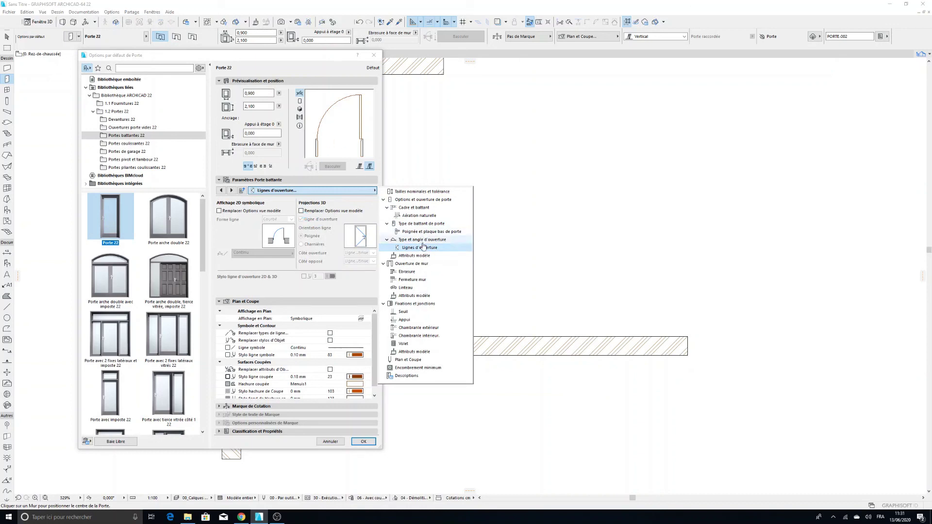
{"action": "left_click", "coordinate": [301, 210]}
{"action": "left_click", "coordinate": [302, 210]}
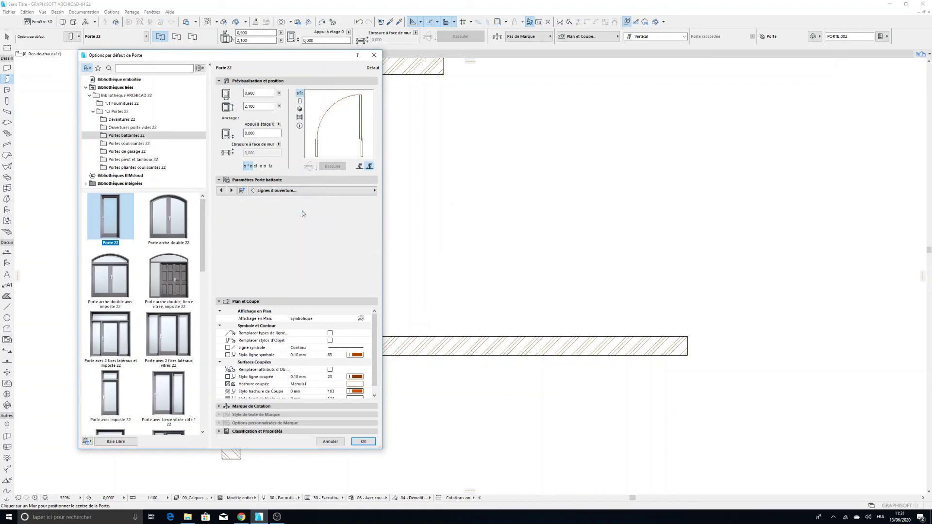
{"action": "left_click", "coordinate": [302, 220]}
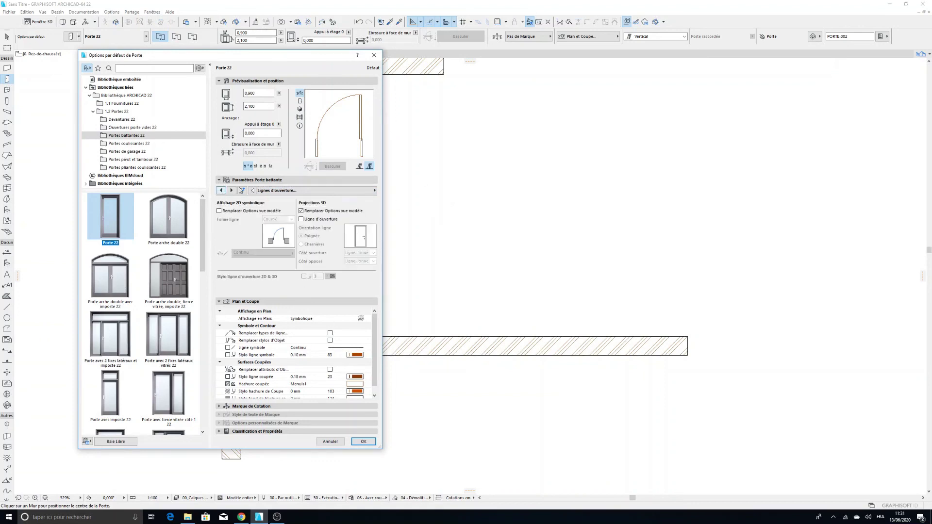
Review the door's handle and kick-plate settings, and accept the default door settings
{"action": "left_click", "coordinate": [311, 190]}
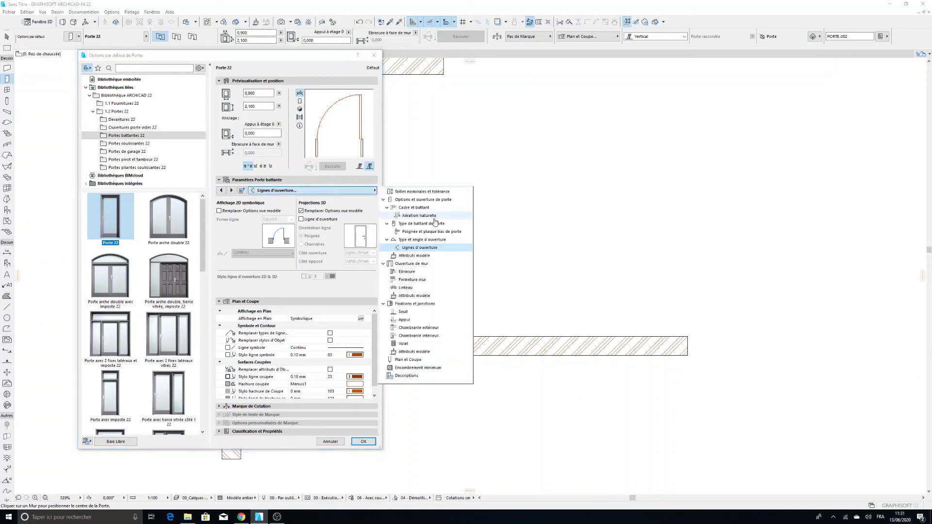
{"action": "left_click", "coordinate": [446, 232]}
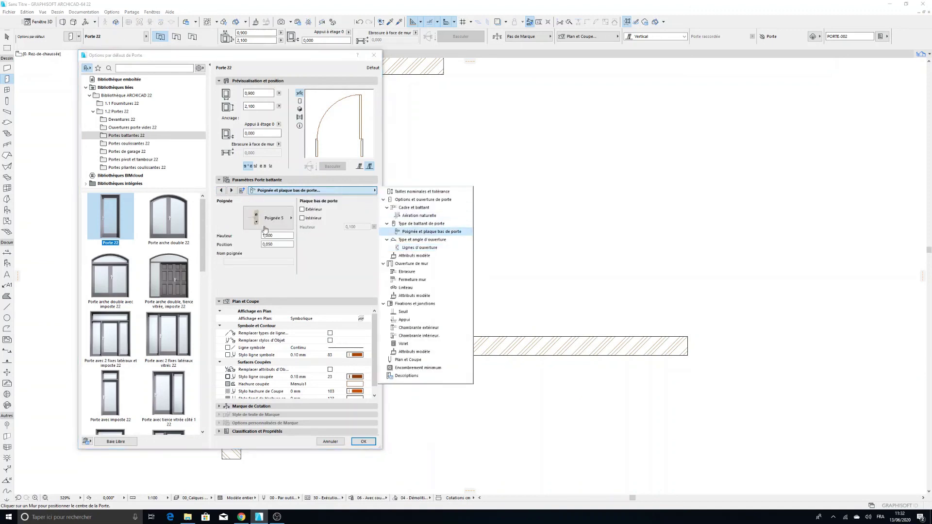
{"action": "left_click", "coordinate": [331, 270]}
{"action": "left_click", "coordinate": [363, 441]}
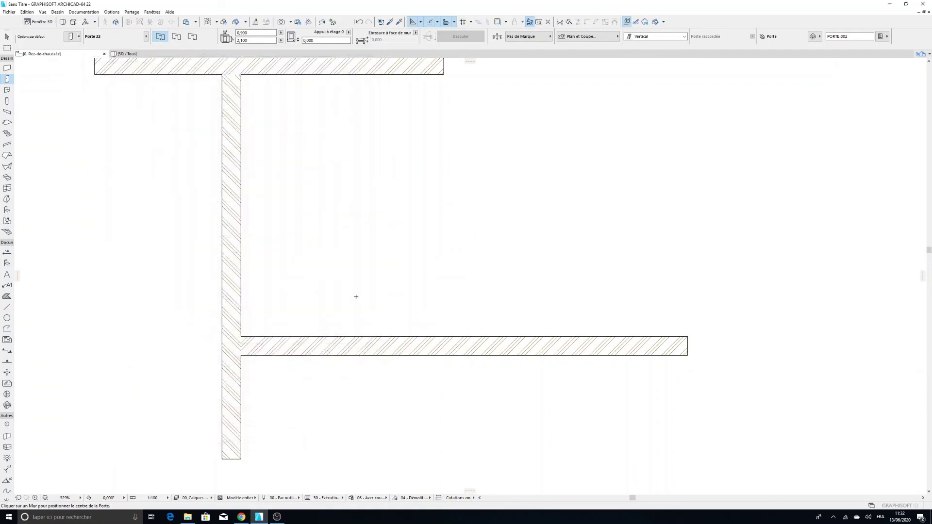
Place the door in the lower horizontal wall near its left end, opening toward the upper side and hinged on the right
{"action": "scroll", "coordinate": [339, 267], "scroll_direction": "down", "scroll_amount": 3}
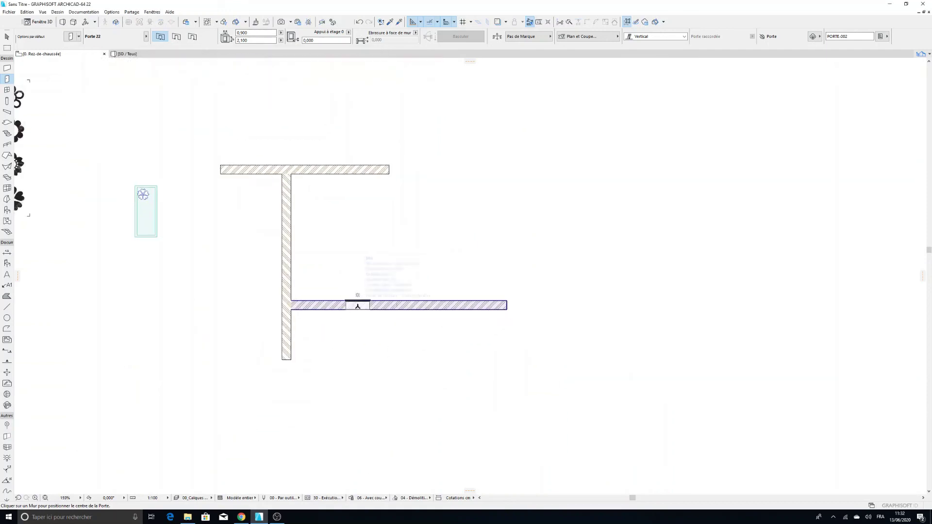
{"action": "left_click", "coordinate": [358, 304]}
{"action": "left_click", "coordinate": [386, 249]}
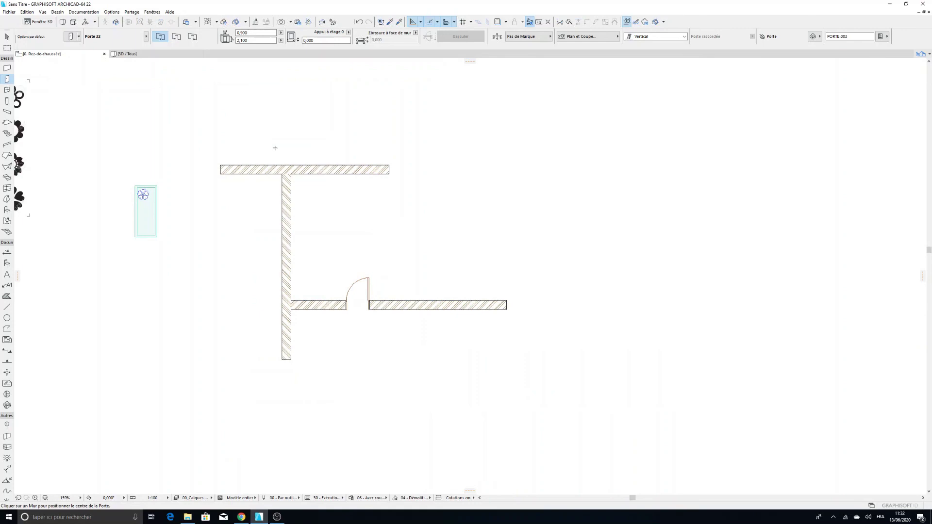
Examine the custom flower door placed in the wall in the 3D view, from an overview down to a close front view
{"action": "left_click", "coordinate": [135, 55]}
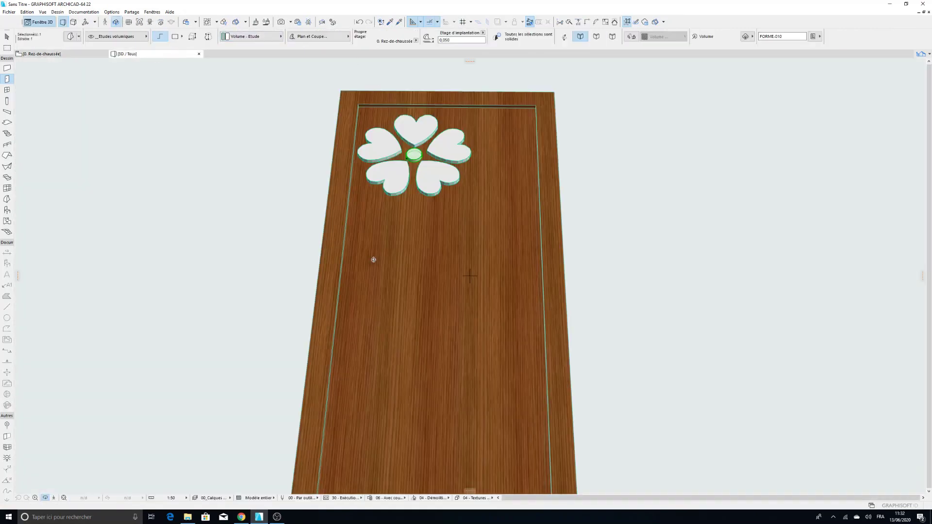
{"action": "scroll", "coordinate": [373, 260], "scroll_direction": "down", "scroll_amount": 3}
{"action": "scroll", "coordinate": [490, 220], "scroll_direction": "up", "scroll_amount": 5}
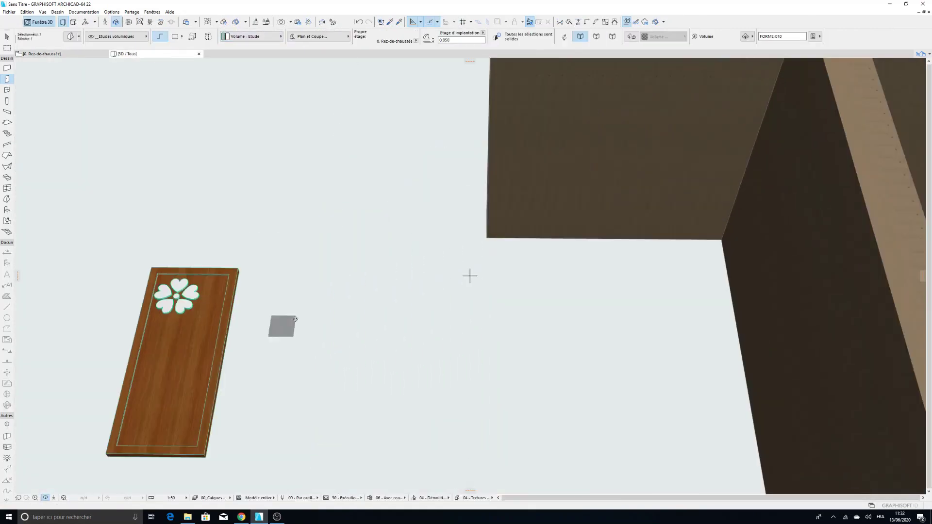
{"action": "scroll", "coordinate": [466, 291], "scroll_direction": "down", "scroll_amount": 5}
{"action": "middle_click_drag", "start_coordinate": [575, 333], "coordinate": [590, 302], "text": "shift"}
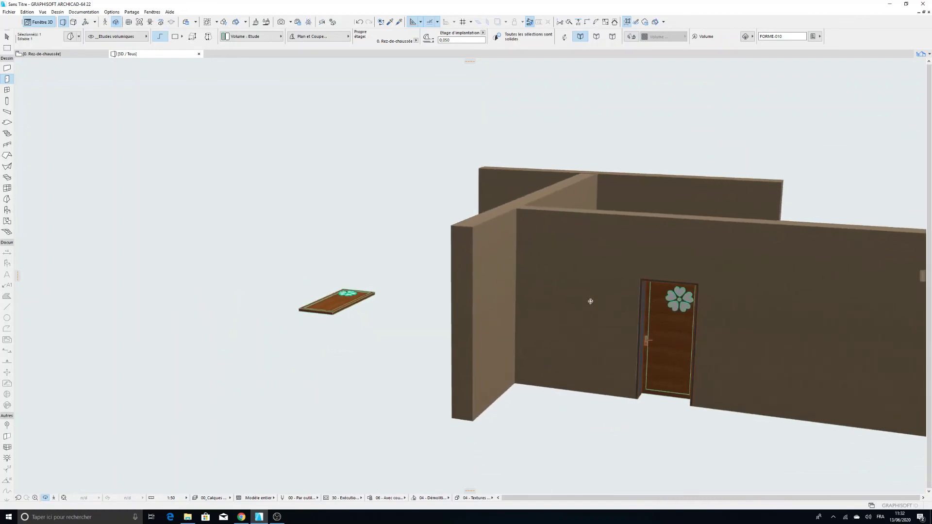
{"action": "scroll", "coordinate": [590, 302], "scroll_direction": "up", "scroll_amount": 10}
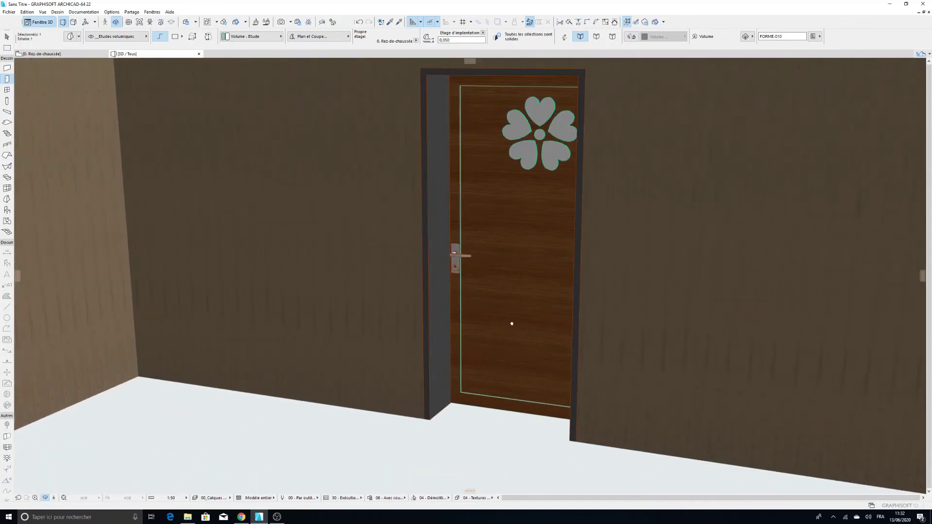
{"action": "middle_click_drag", "start_coordinate": [452, 316], "coordinate": [514, 314], "text": "shift"}
{"action": "middle_click_drag", "start_coordinate": [608, 239], "coordinate": [454, 353]}
{"action": "scroll", "coordinate": [455, 350], "scroll_direction": "up", "scroll_amount": 2}
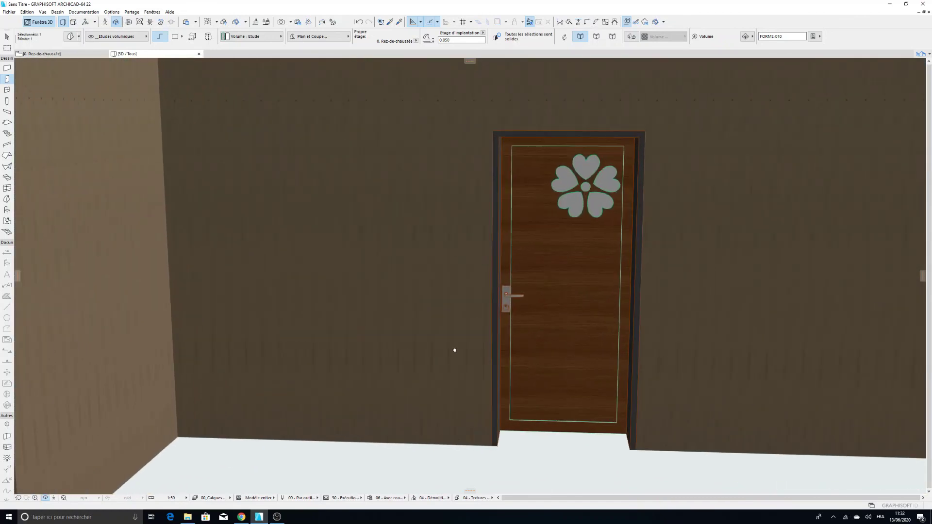
Select the placed flower door in the 3D view and set its sill height to story 0 to 0,200
{"action": "key", "text": "Escape"}
{"action": "key", "text": "Escape"}
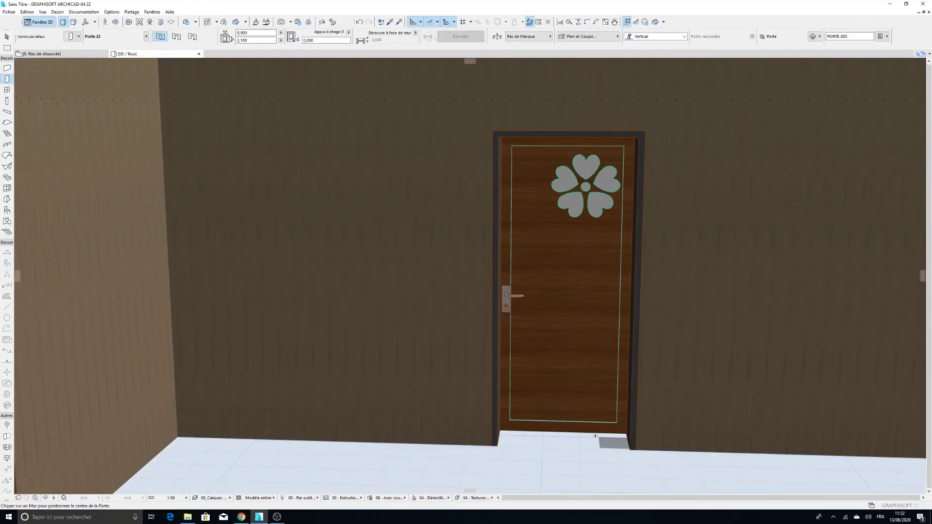
{"action": "left_click", "coordinate": [498, 442], "text": "shift"}
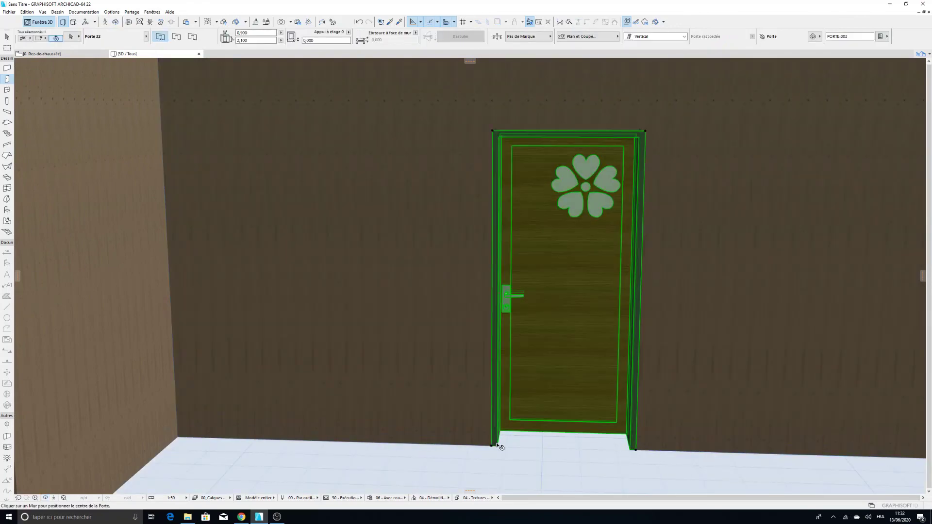
{"action": "left_click_drag", "start_coordinate": [319, 41], "coordinate": [297, 41]}
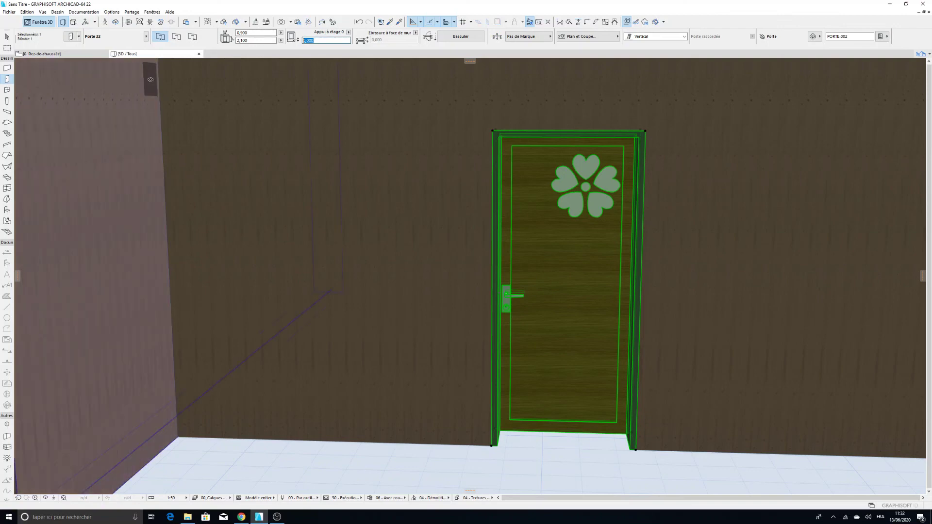
{"action": "type", "text": "0,200"}
{"action": "key", "text": "Return"}
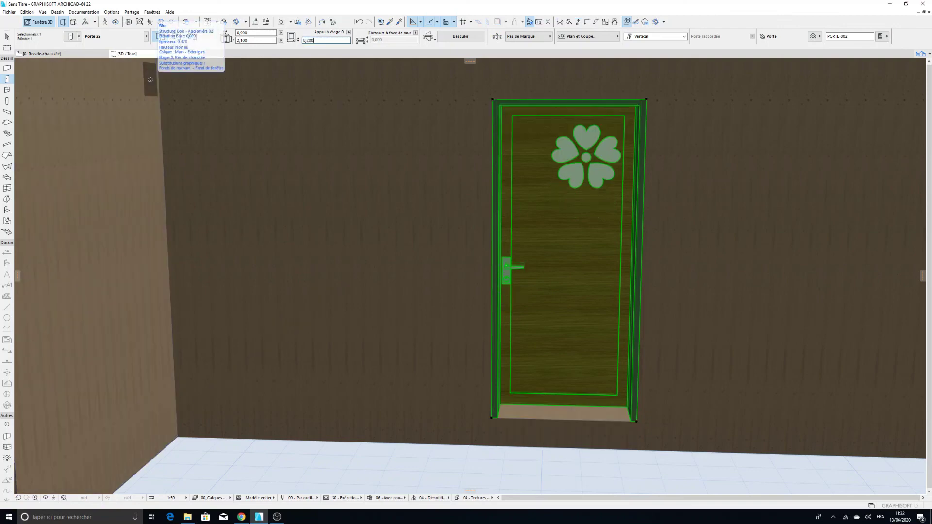
Inspect the raised flower door from both sides and up close, checking its threshold, frame, handle and flower decoration
{"action": "middle_click_drag", "start_coordinate": [662, 331], "coordinate": [542, 338]}
{"action": "scroll", "coordinate": [542, 338], "scroll_direction": "up", "scroll_amount": 2}
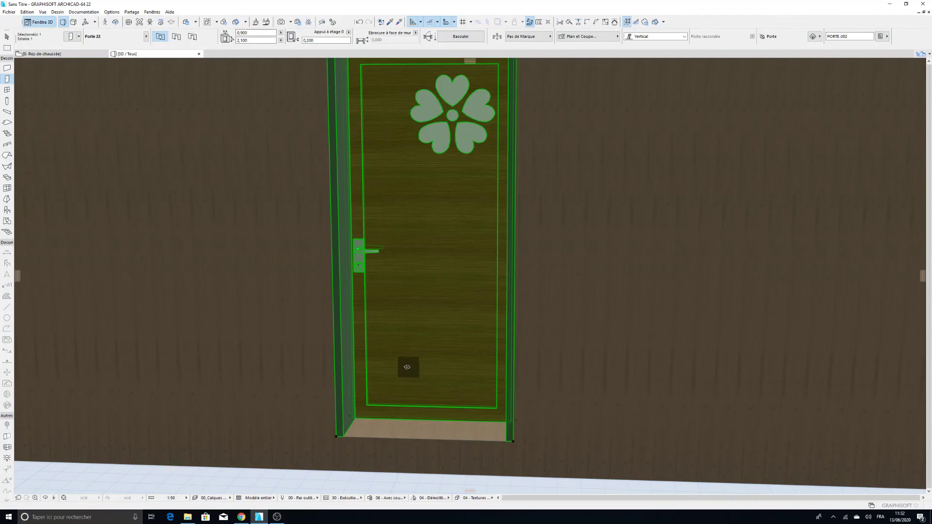
{"action": "left_click", "coordinate": [45, 497]}
{"action": "left_click_drag", "start_coordinate": [280, 289], "coordinate": [374, 291]}
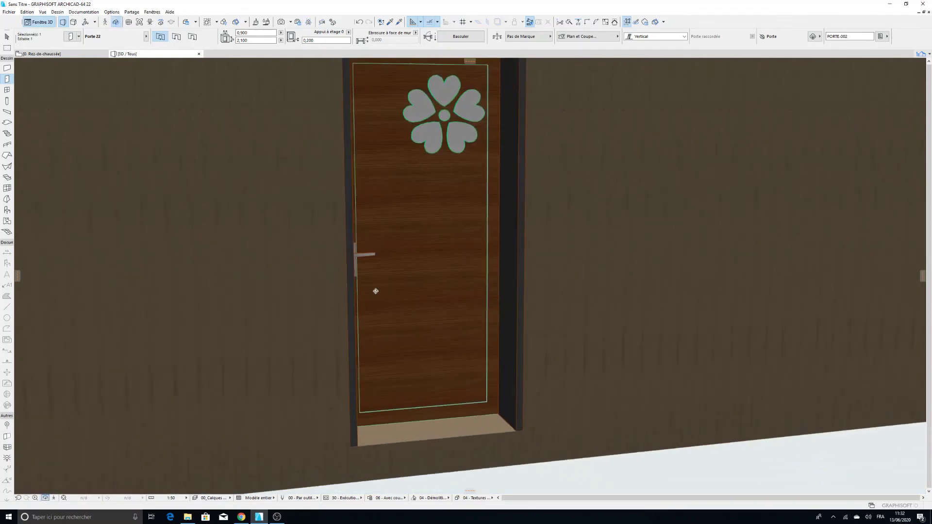
{"action": "left_click_drag", "start_coordinate": [578, 252], "coordinate": [437, 248]}
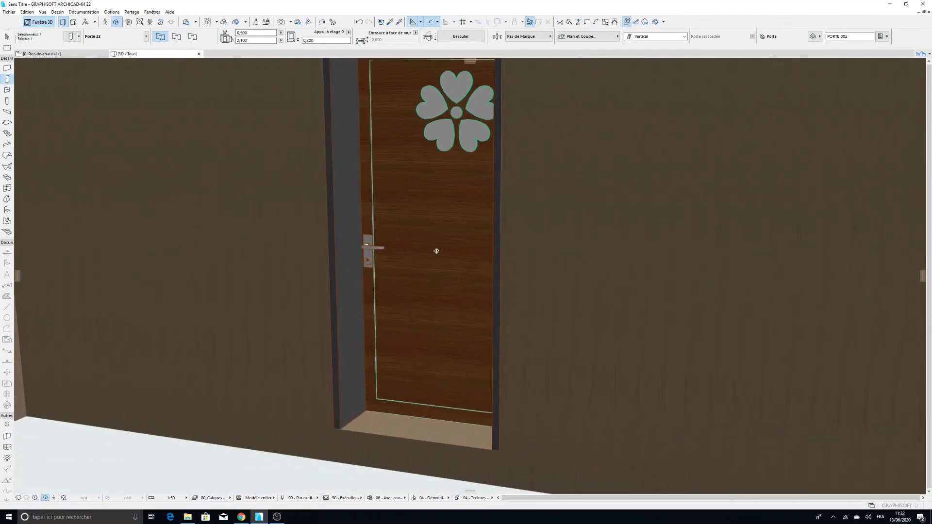
{"action": "left_click_drag", "start_coordinate": [480, 198], "coordinate": [422, 287]}
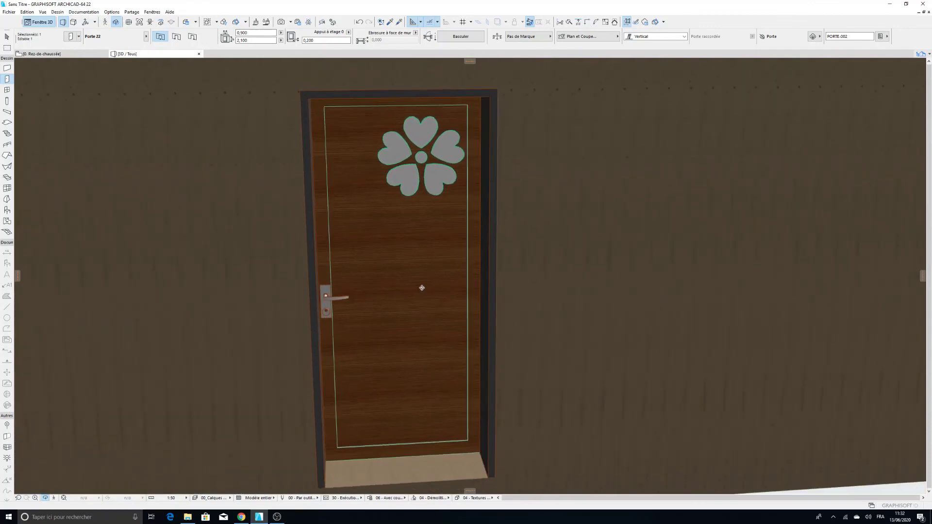
{"action": "left_click_drag", "start_coordinate": [522, 321], "coordinate": [532, 300]}
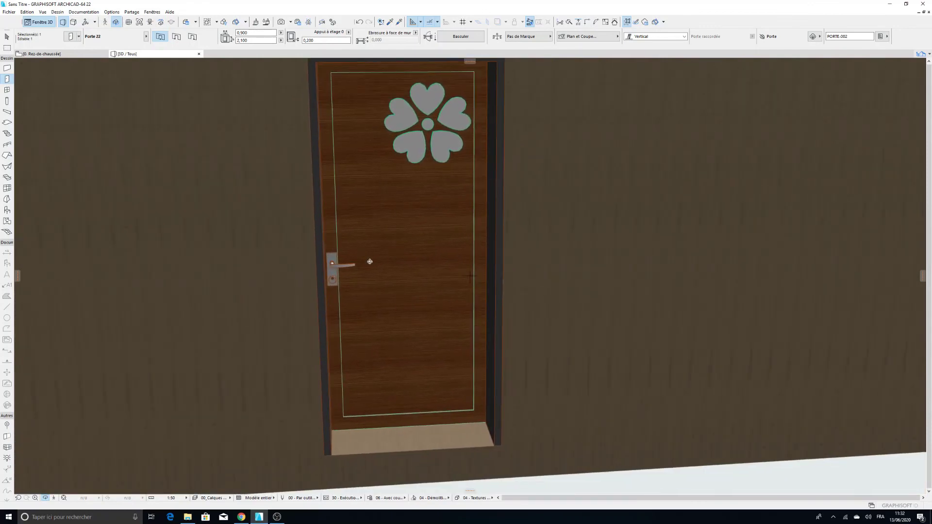
{"action": "left_click_drag", "start_coordinate": [514, 224], "coordinate": [441, 303]}
{"action": "scroll", "coordinate": [501, 282], "scroll_direction": "down", "scroll_amount": 3}
{"action": "scroll", "coordinate": [503, 276], "scroll_direction": "up", "scroll_amount": 4}
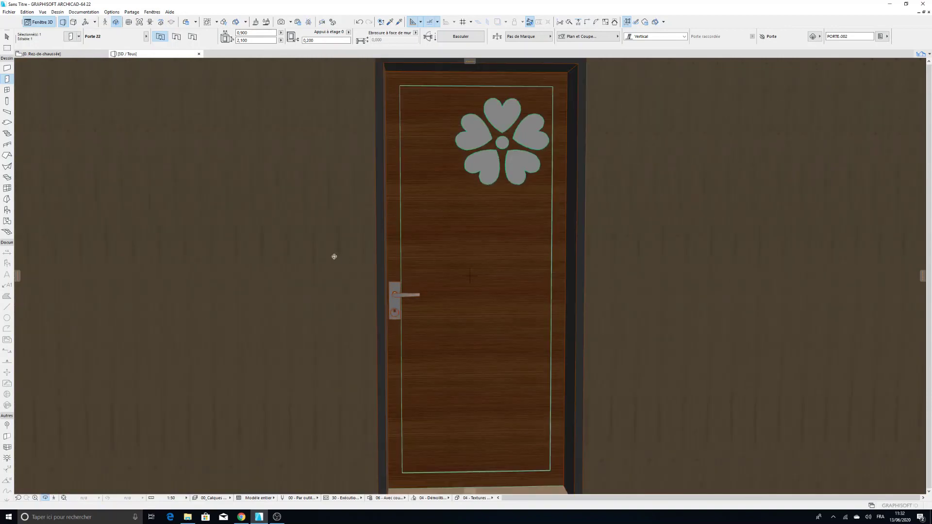
{"action": "left_click_drag", "start_coordinate": [334, 256], "coordinate": [295, 269]}
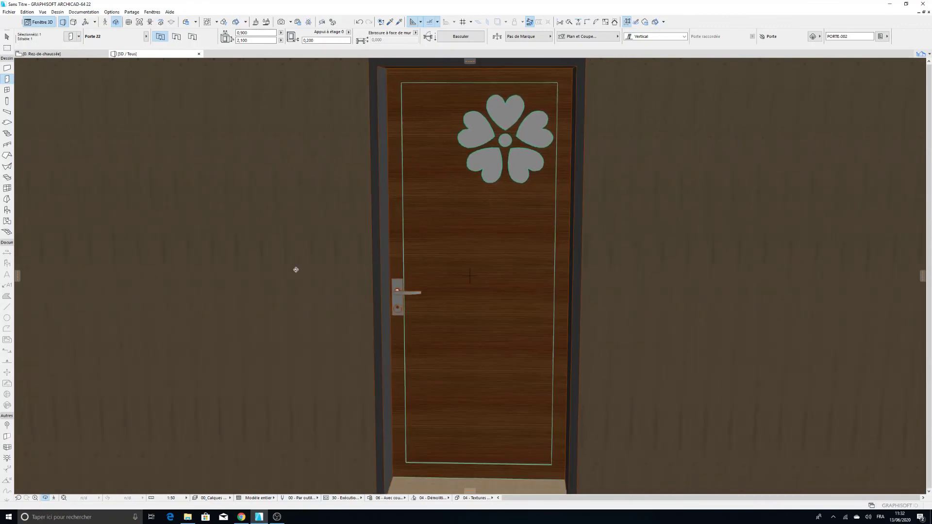